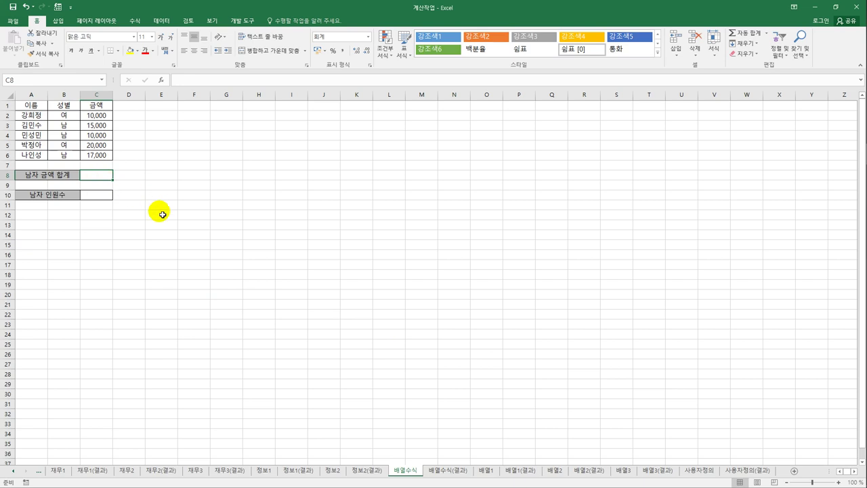
click(108, 198)
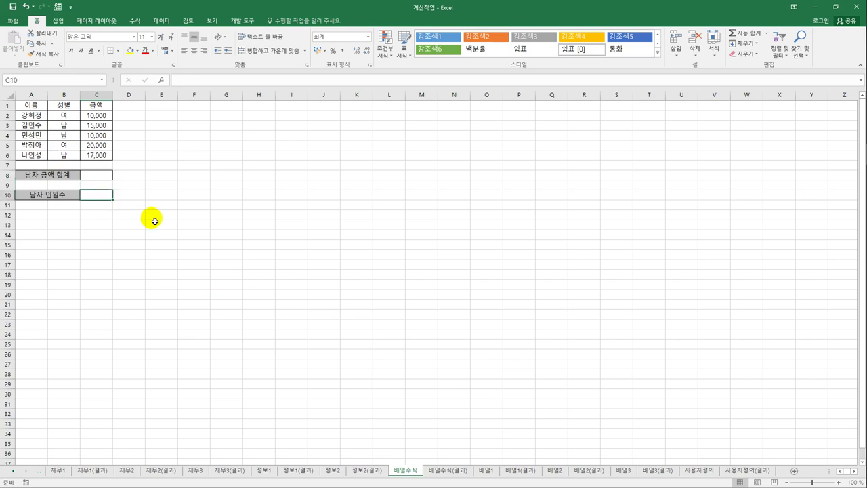
click(108, 176)
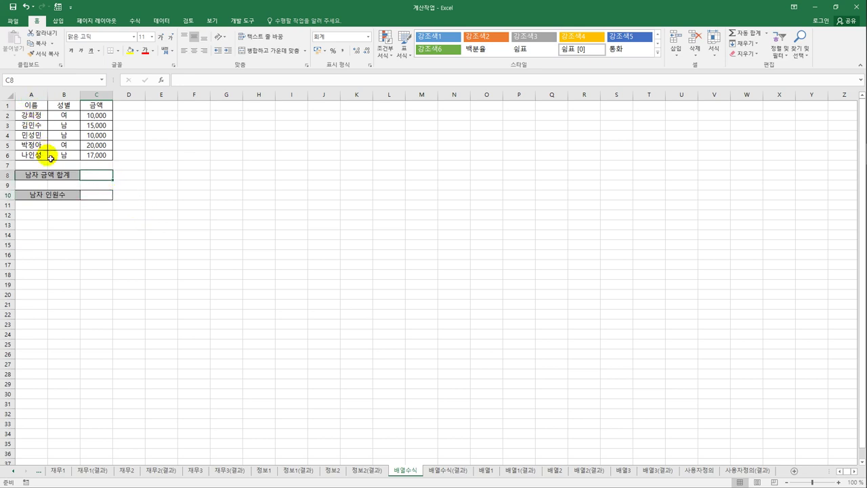
click(96, 199)
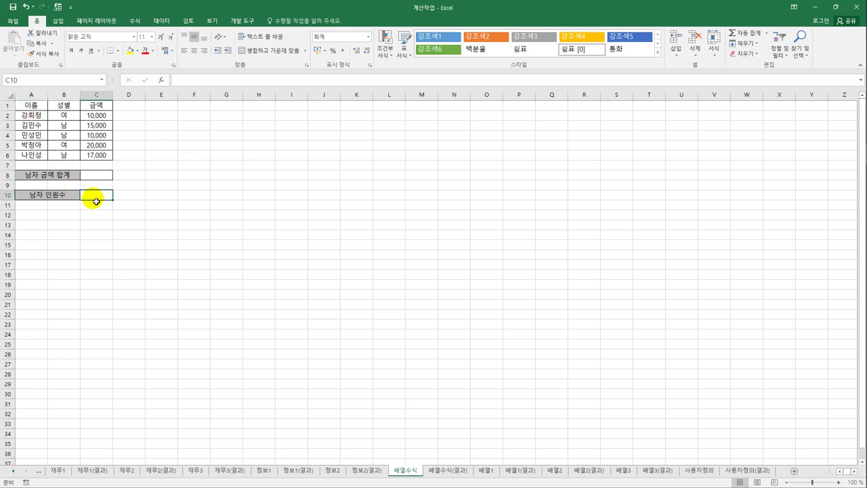
Step: Enter =SUM((B2:B6="남")*C2:C6) as an array formula in C8 to total the men's amounts
click(98, 179)
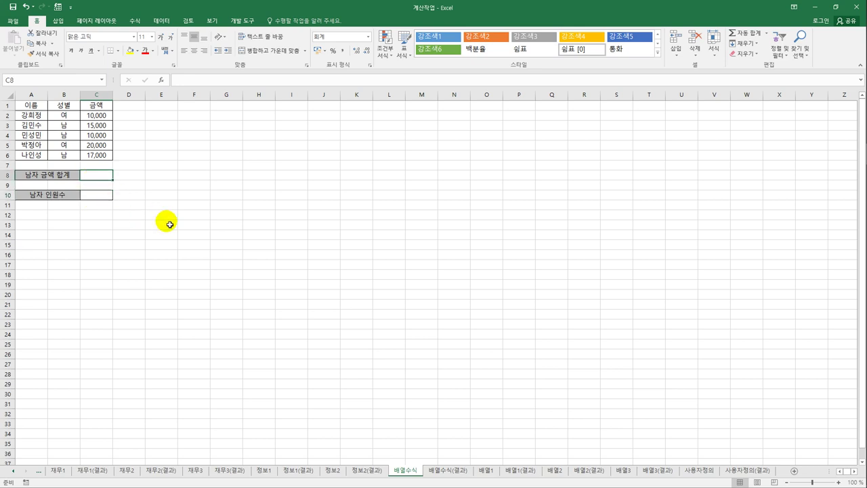
text(=)
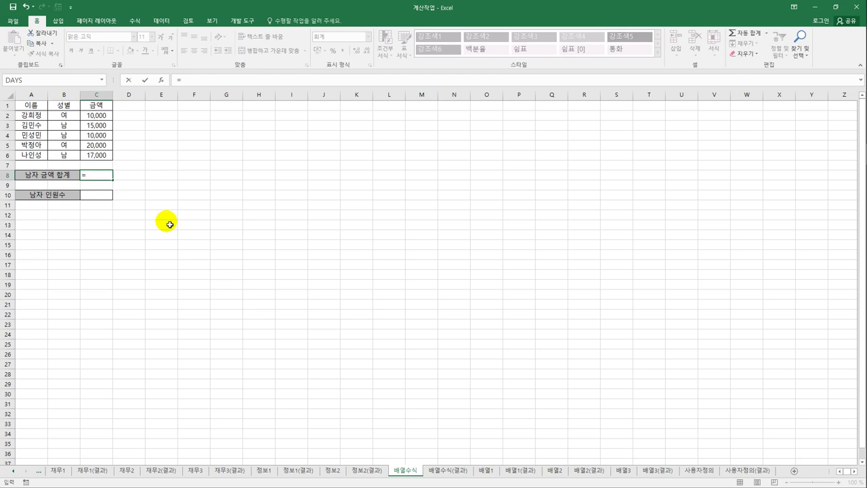
text(ㅊ)
key(BackSpace)
text(sum()
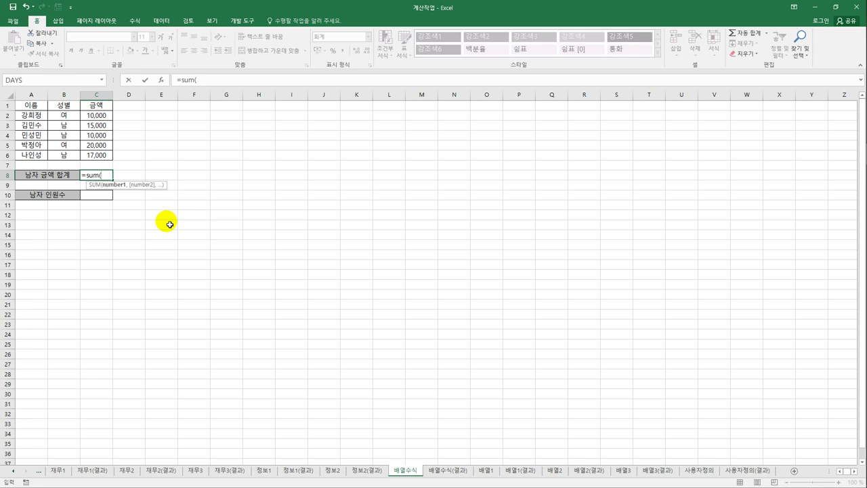
text(()
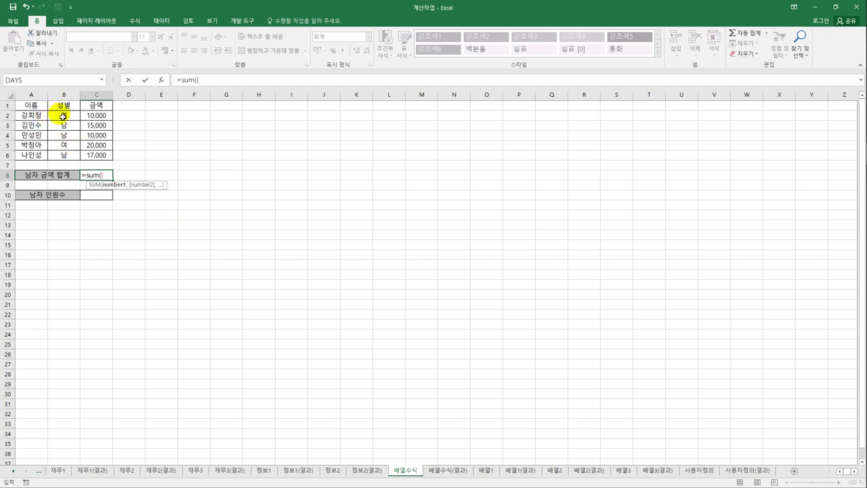
drag(60, 115, 64, 155)
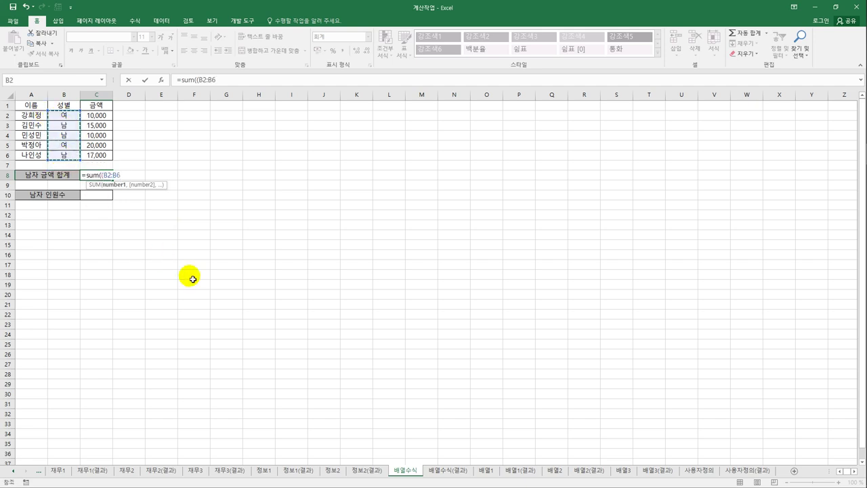
text(="남")
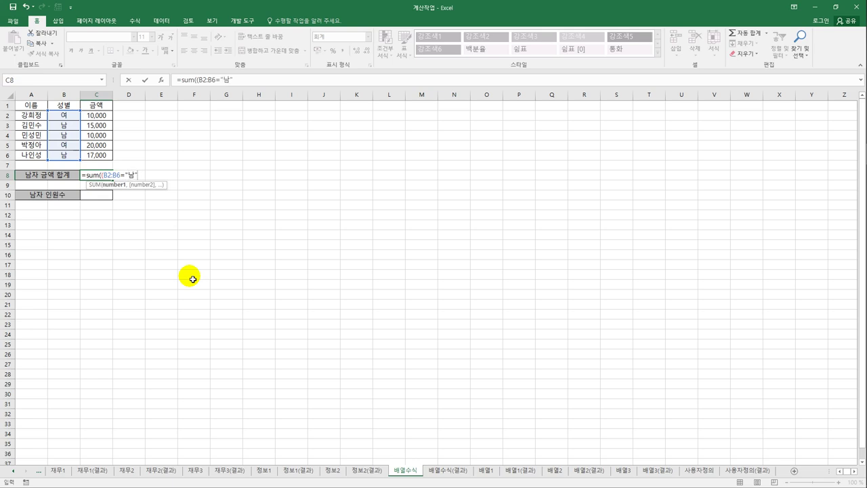
text()*)
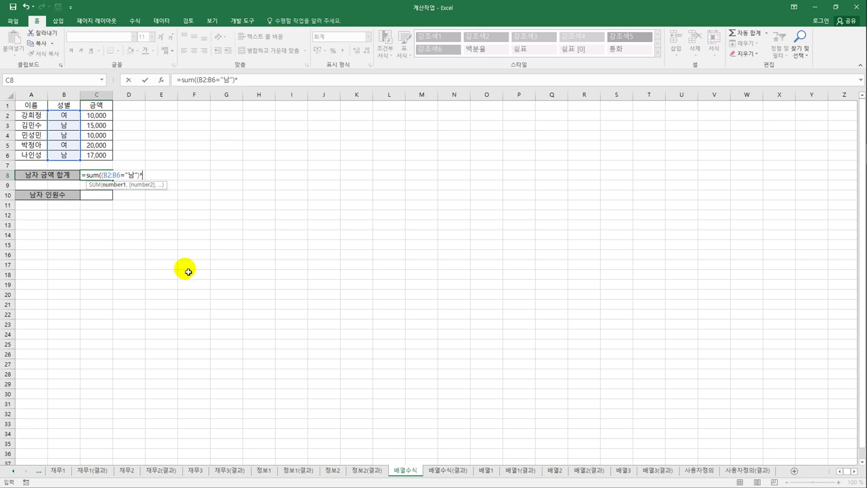
drag(102, 114, 106, 156)
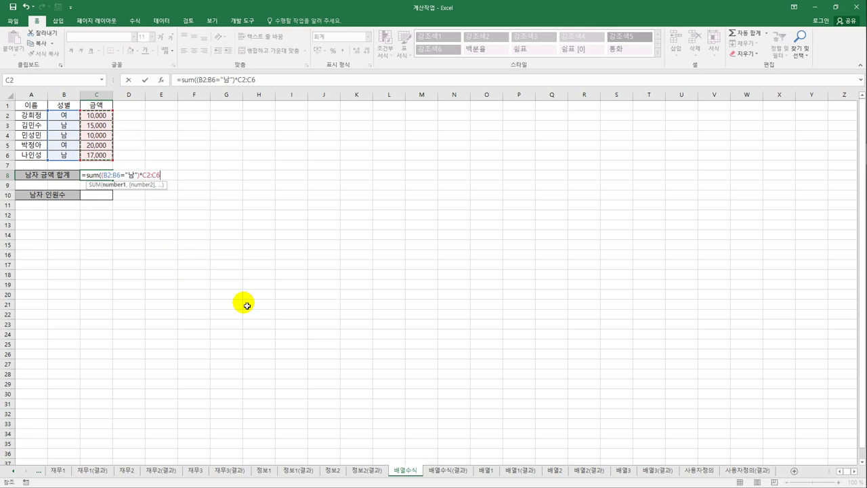
text())
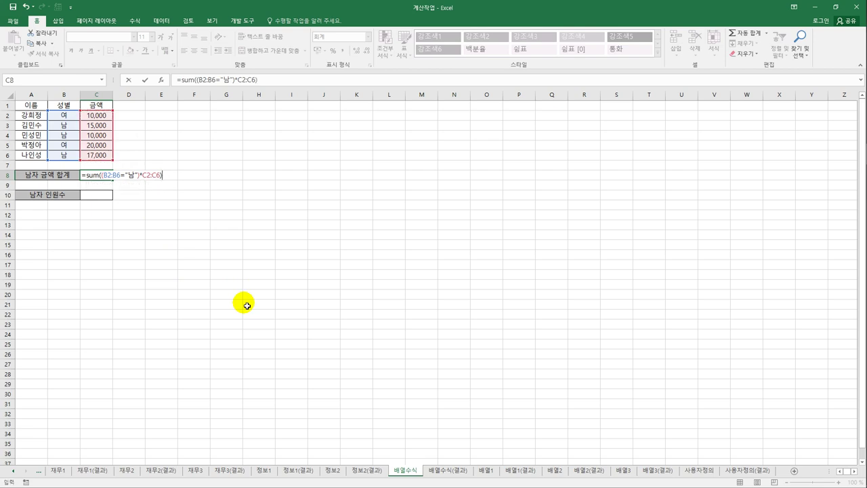
key(ctrl+shift+Return)
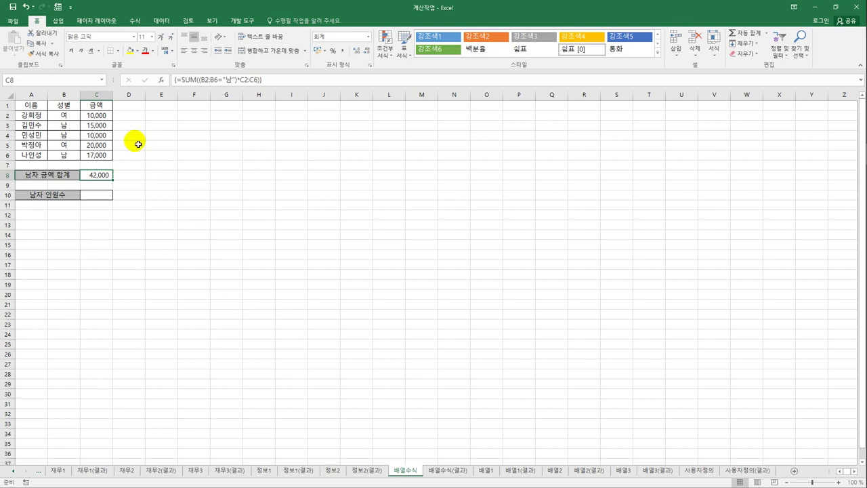
Step: Check the men's total by selecting the amounts in C3, C4 and C6 together and comparing their sum with C8
click(100, 128)
ctrl+click(100, 135)
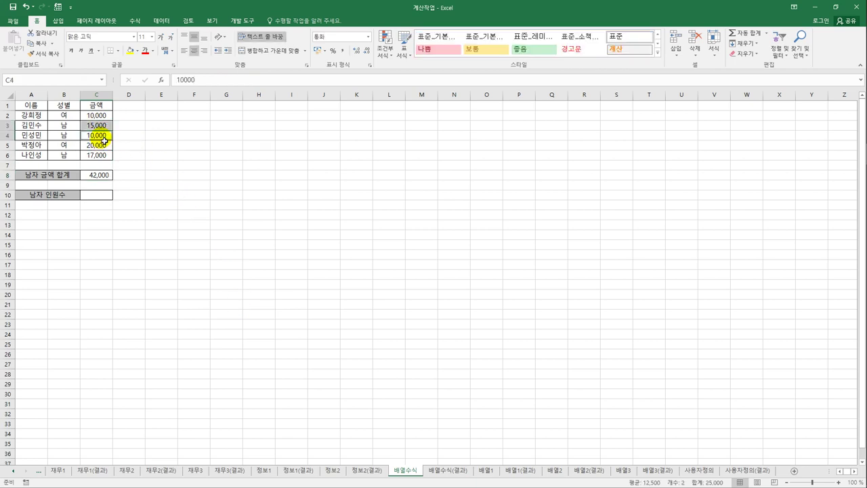
ctrl+click(102, 156)
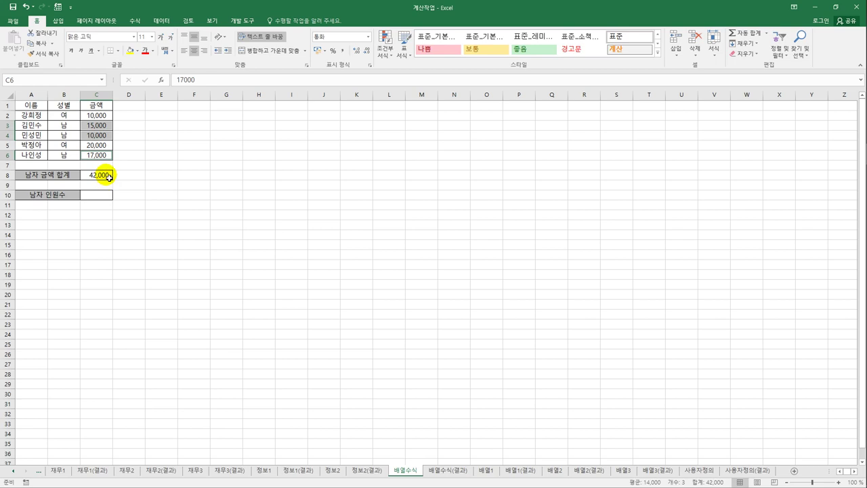
click(109, 176)
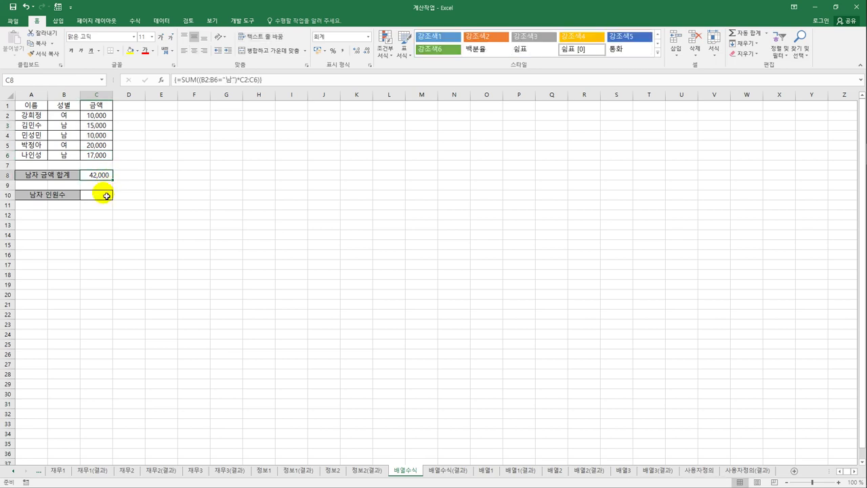
Step: Review the gender condition and multiplication operator in C8's formula and recommit it as an array formula
click(202, 79)
drag(201, 79, 240, 84)
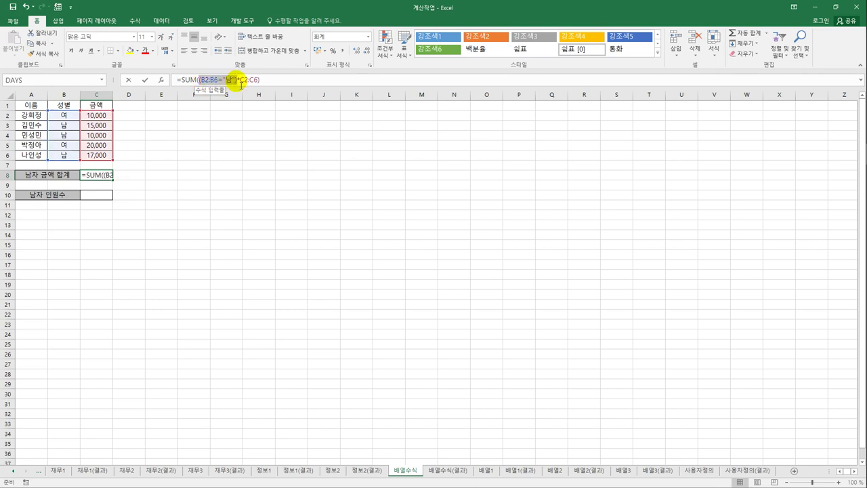
click(243, 82)
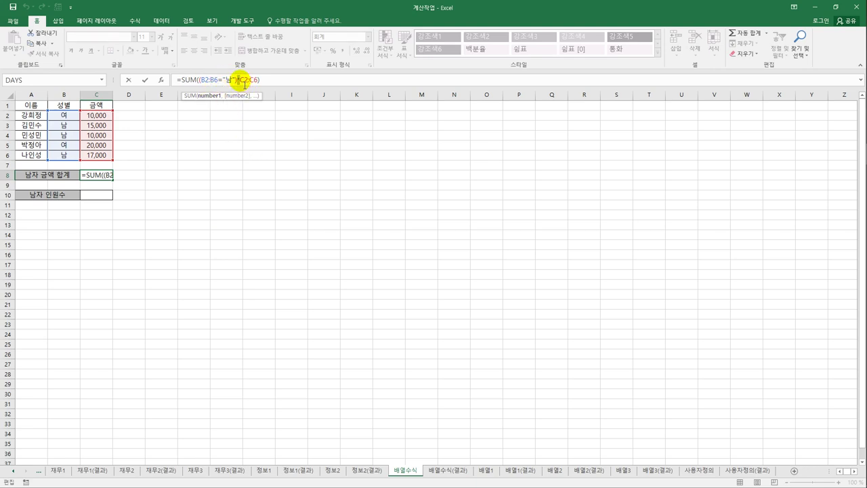
text(*)
click(269, 84)
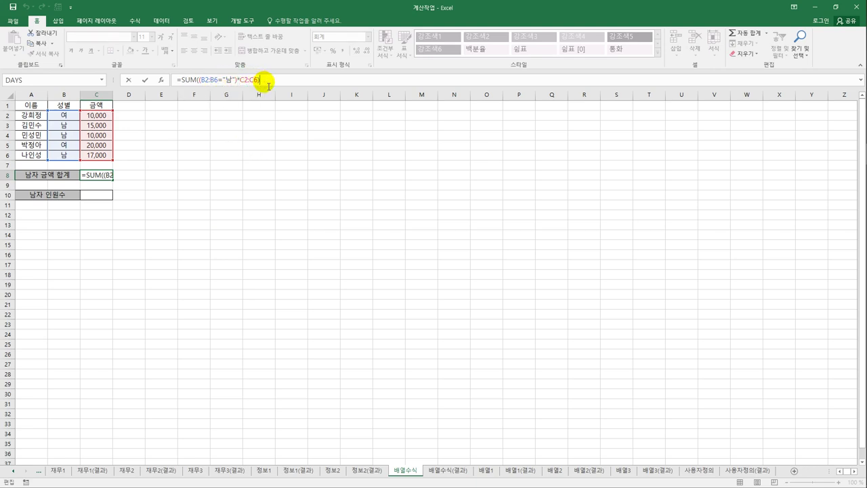
key(ctrl+shift+Return)
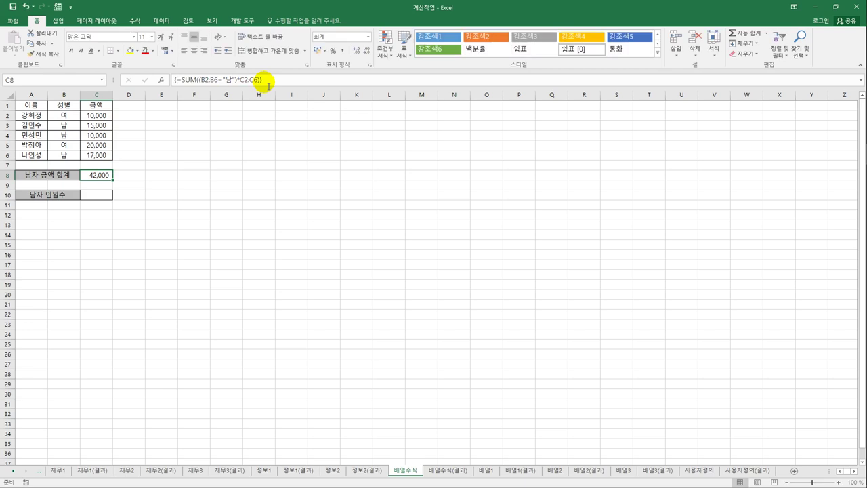
Step: Enter =SUM((B2:B6="남")*1) as an array formula in C10 to count the men
click(102, 197)
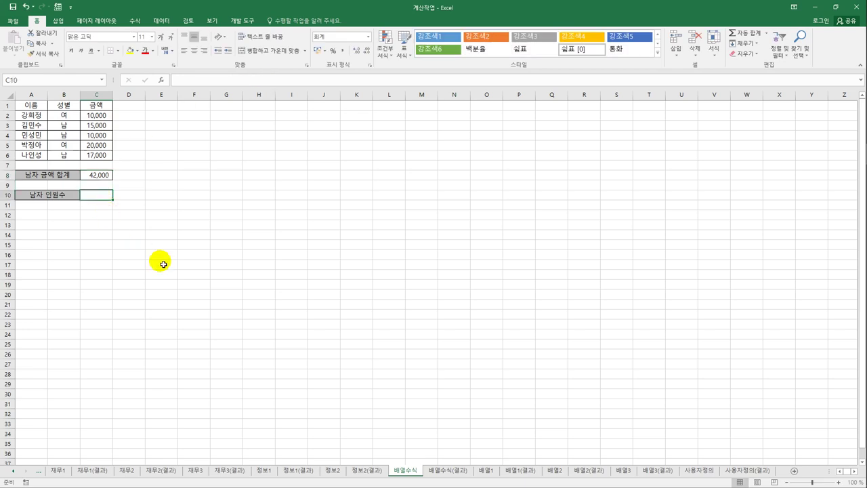
text(=ㄴ)
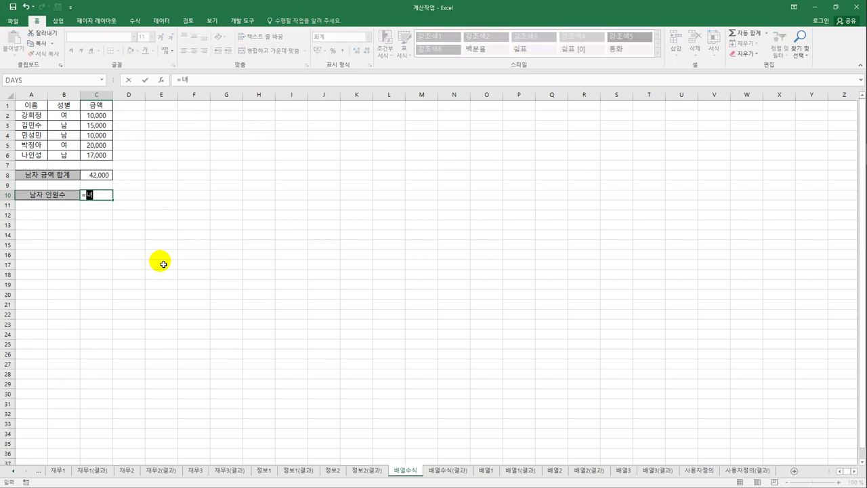
key(BackSpace)
text(sum()
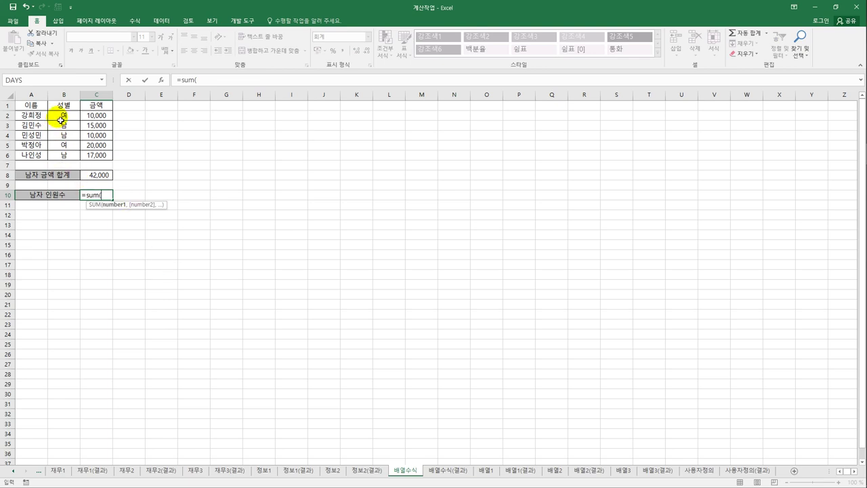
text(()
drag(61, 120, 64, 155)
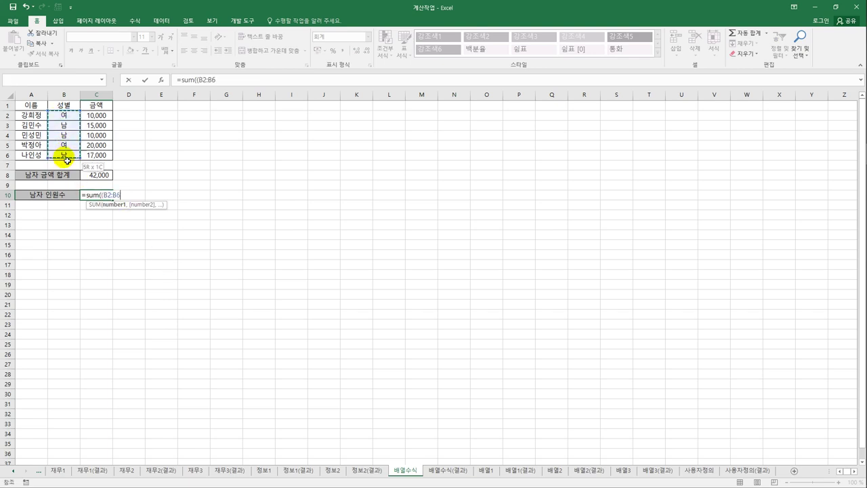
text(=)
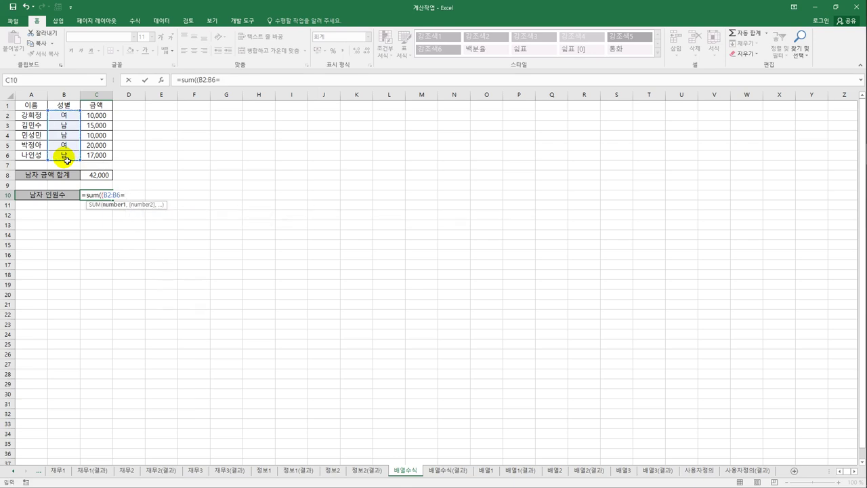
text("남")*1)
key(Right)
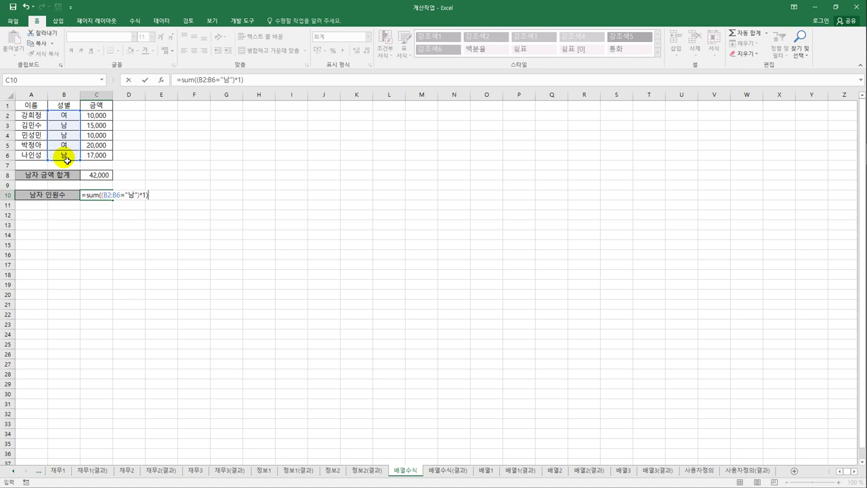
key(ctrl+shift+Return)
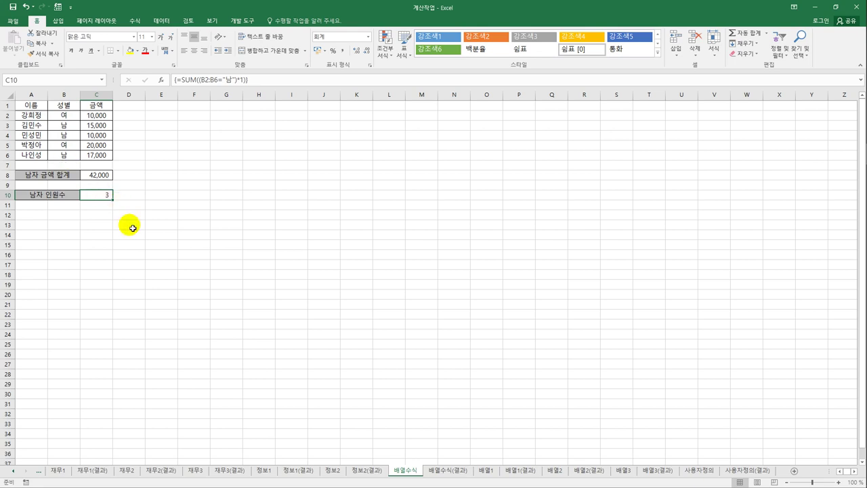
Step: View the 배열수식(결과) sheet and switch to the 배열1 sheet, selecting the empty 직무수행 평균 cells B4:B7
click(445, 472)
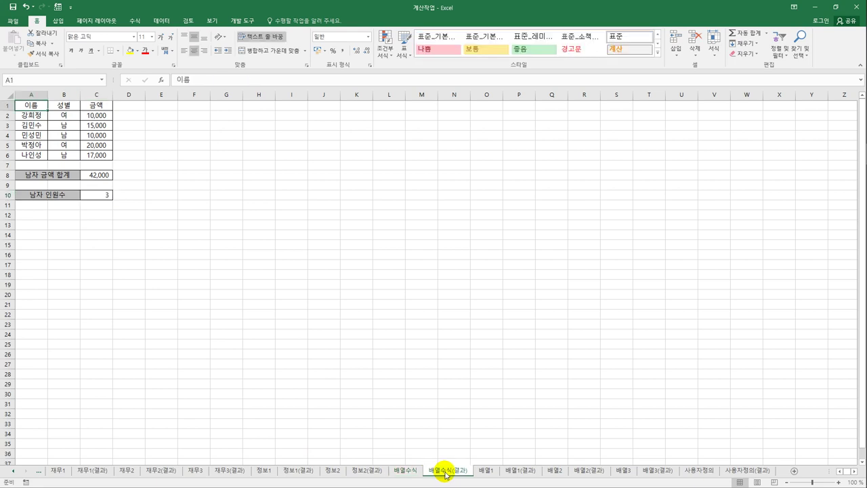
click(498, 474)
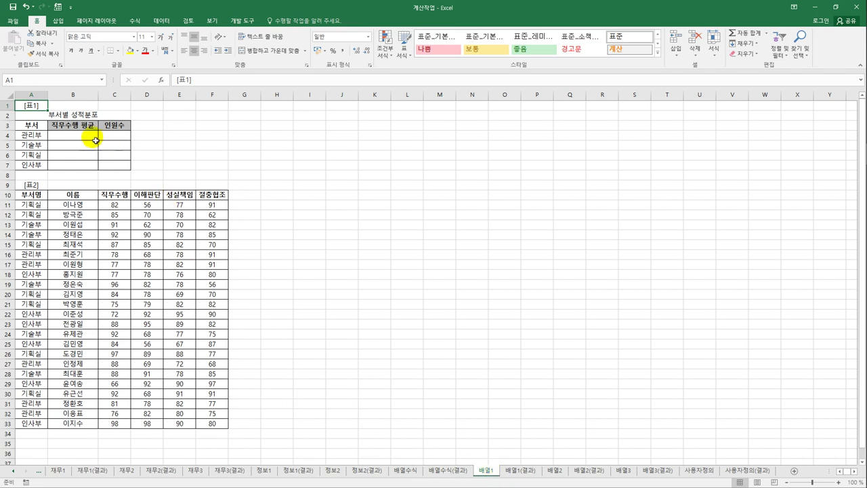
drag(91, 136, 89, 164)
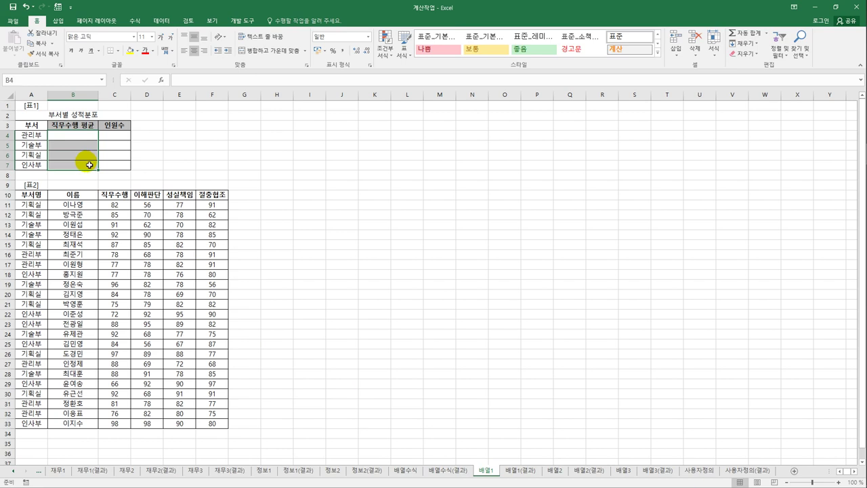
Step: Start an AVERAGE(IF( formula in B4 with the condition $A$11:$A$33=A4 to match the department
click(78, 139)
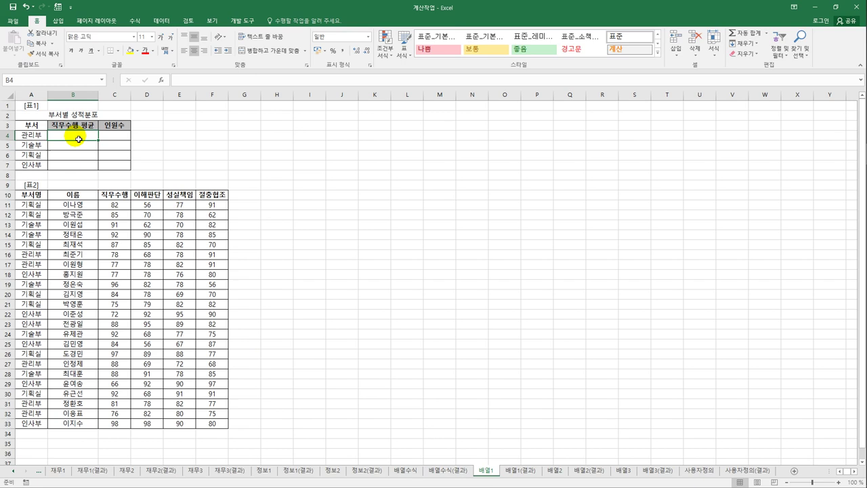
text(=)
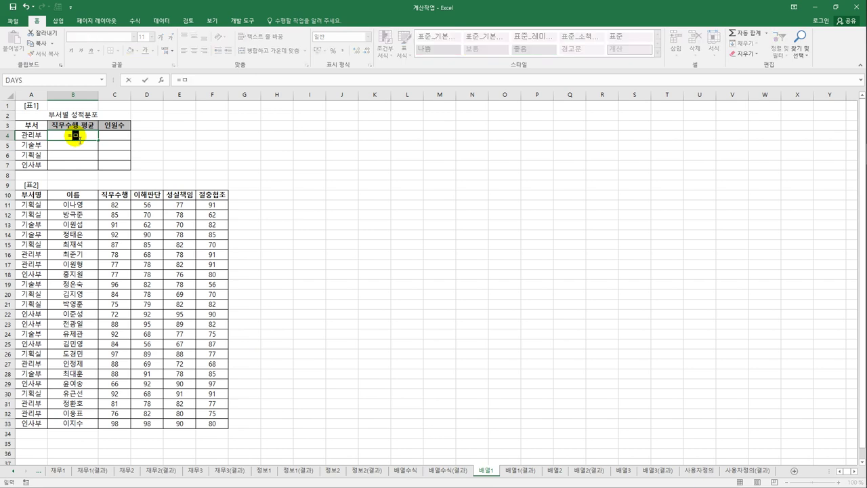
text(av)
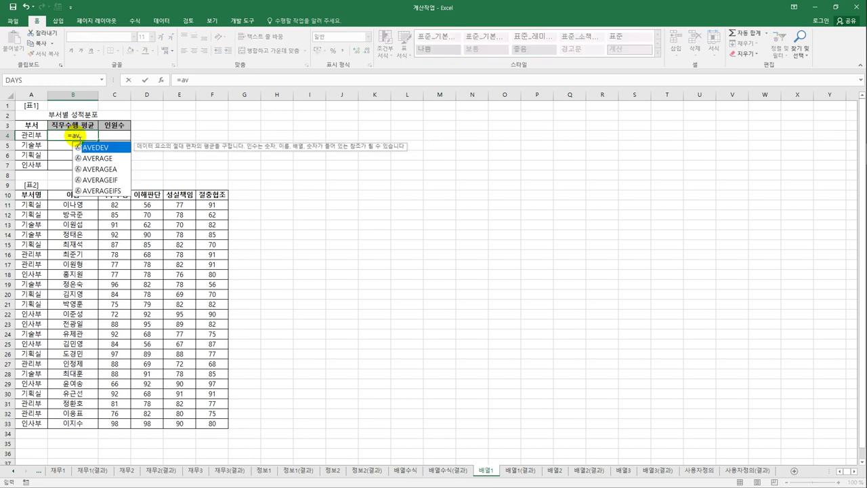
key(Down)
key(Tab)
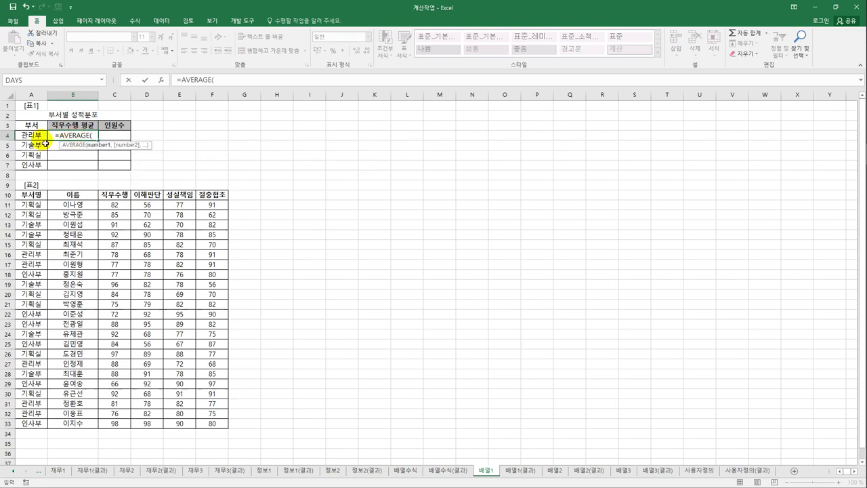
text(if()
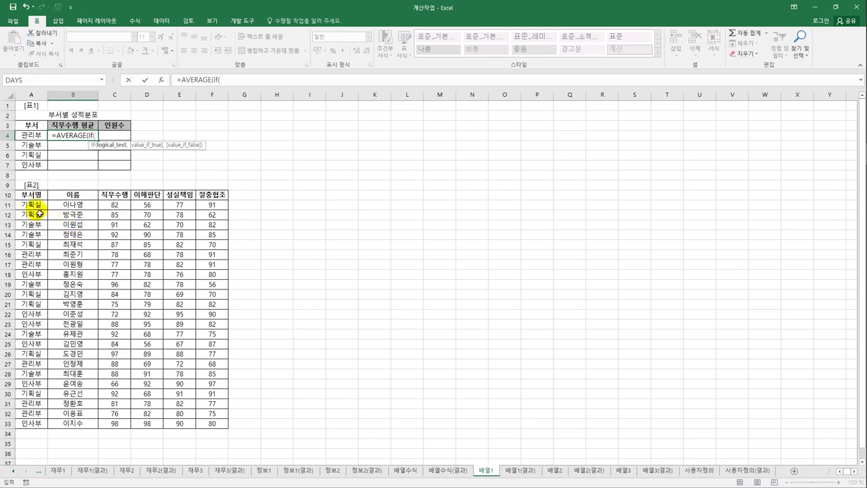
drag(39, 209, 37, 423)
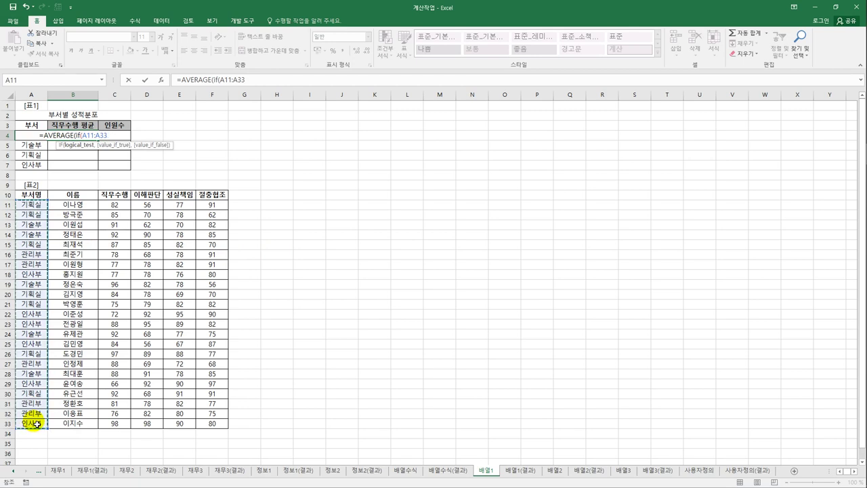
key(F4)
text(=)
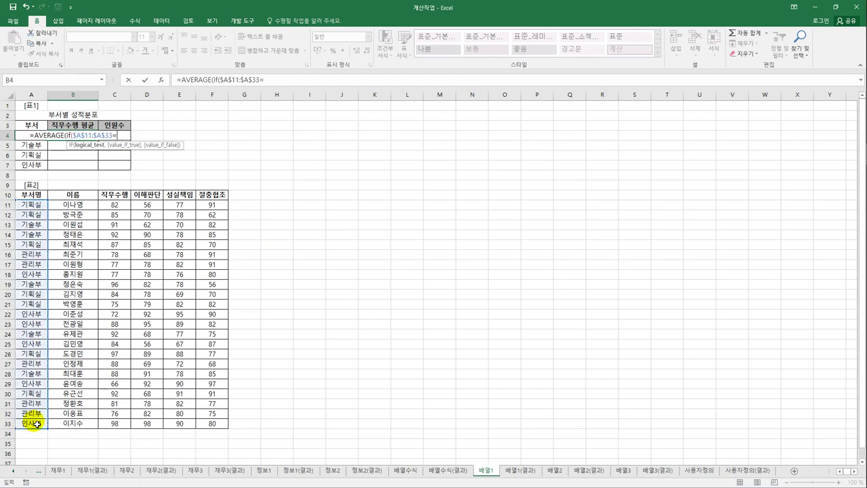
key(Left)
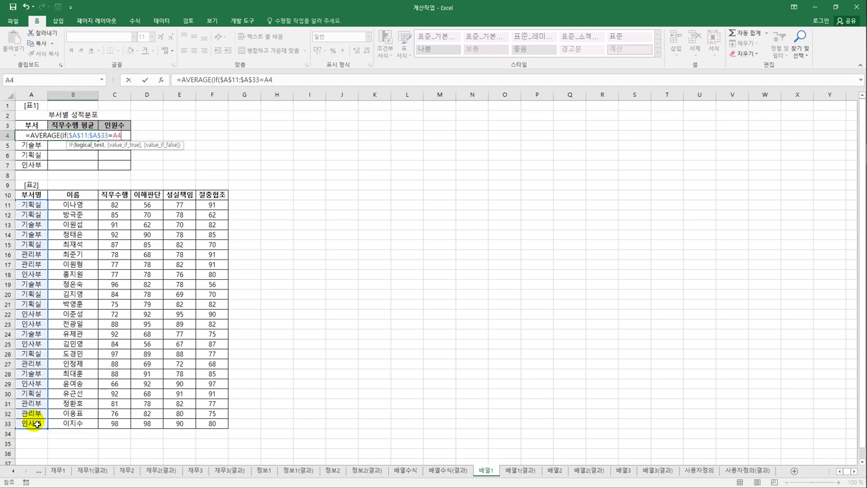
text(,)
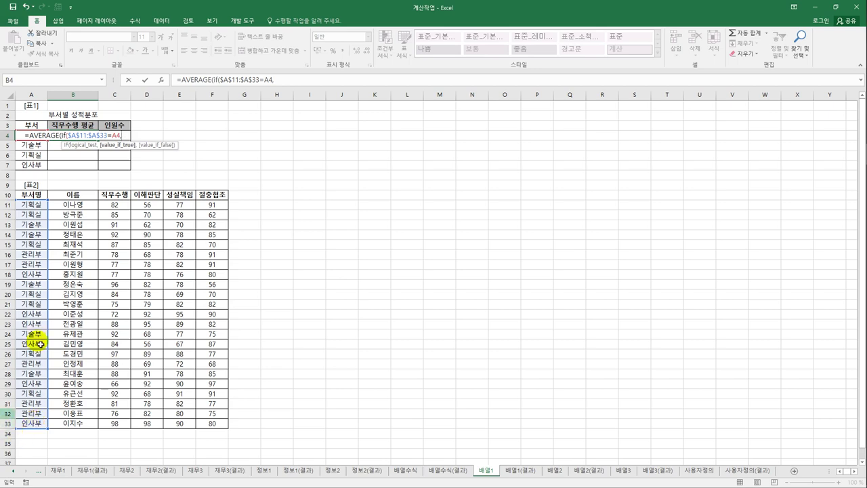
Step: Complete B4's formula with $C$11:$C$33 as the values to average, commit it as an array formula and fill it down to B7
drag(113, 204, 121, 425)
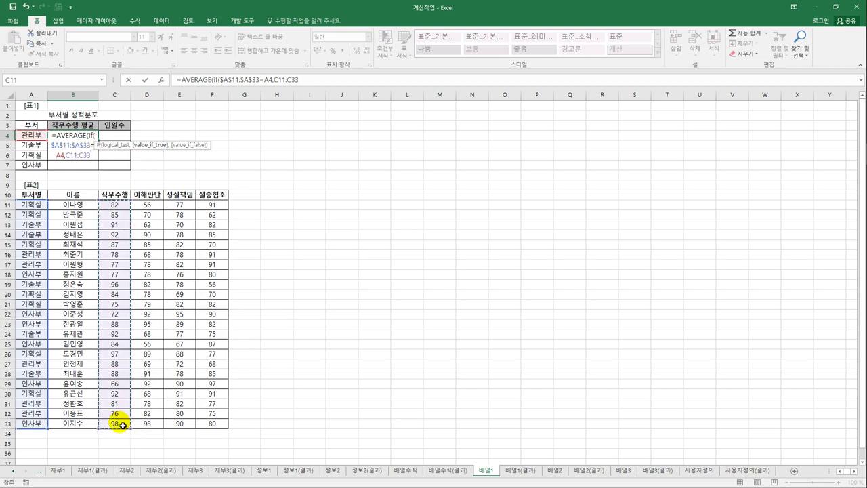
key(F4)
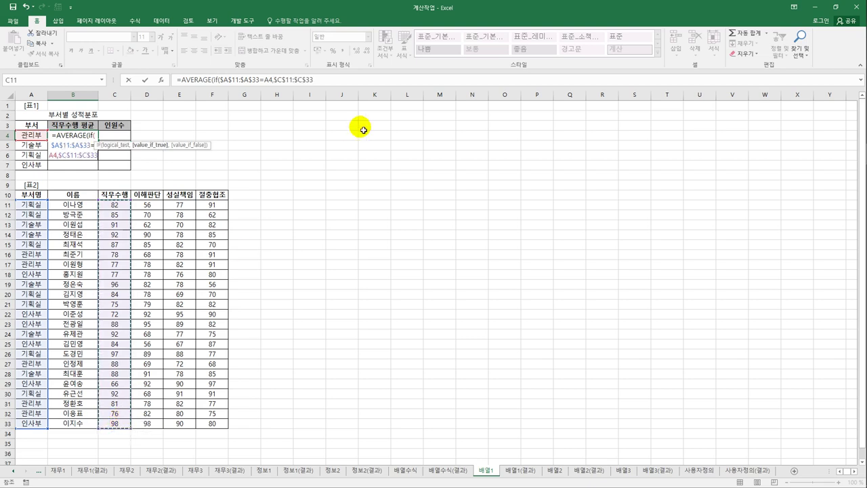
click(320, 84)
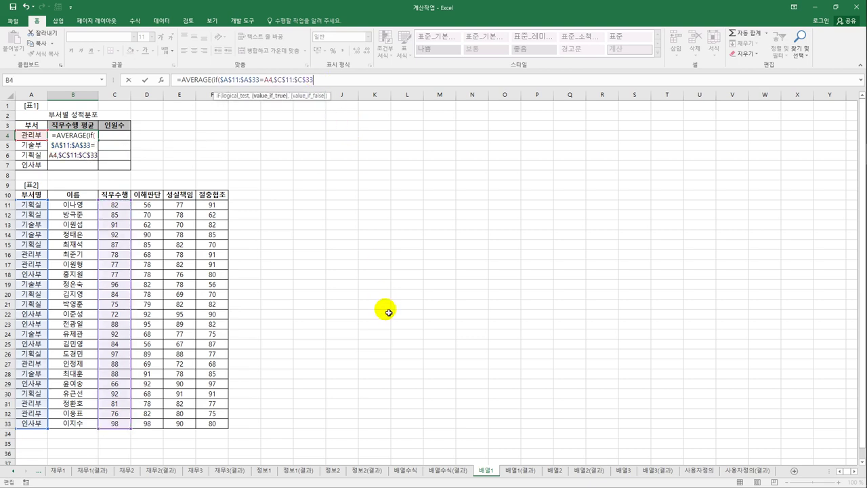
text())
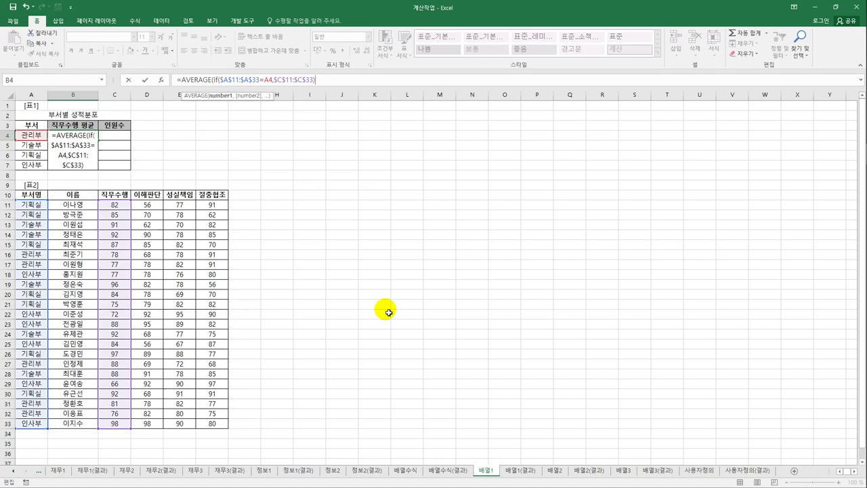
text())
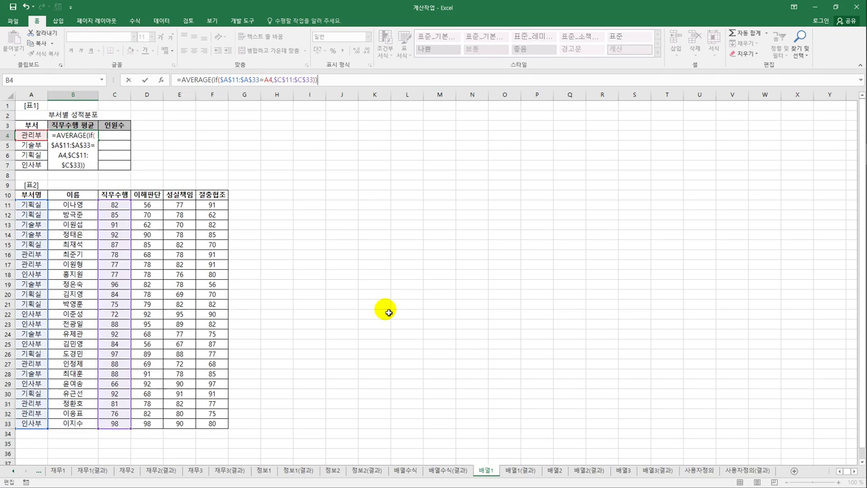
key(ctrl+shift+Return)
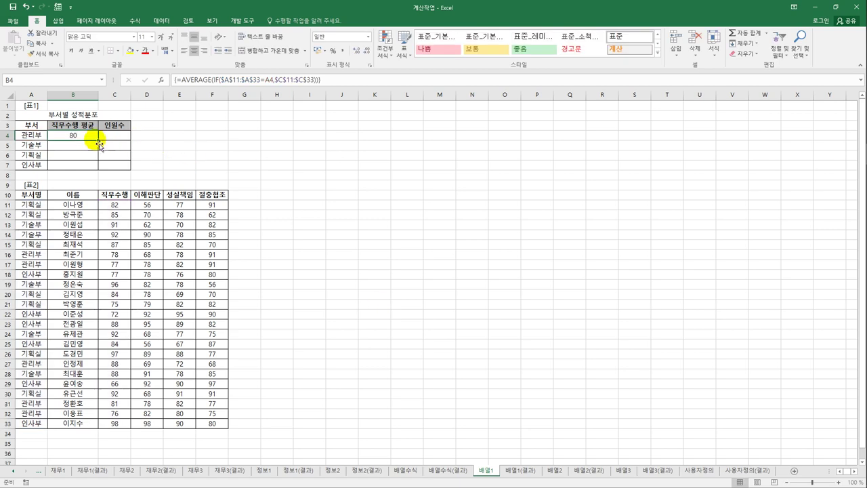
drag(98, 140, 103, 168)
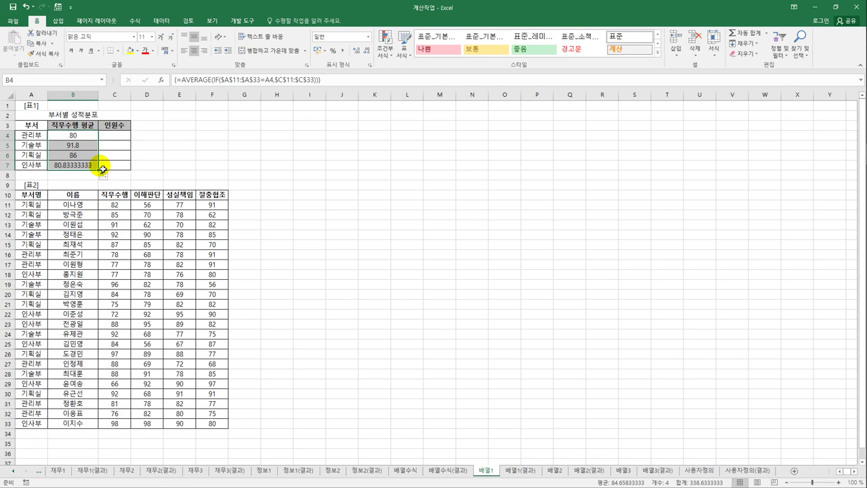
Step: Start a SUM(IF( formula in C4 with the condition $A$11:$A$33=A4 for the 인원수 column
click(112, 140)
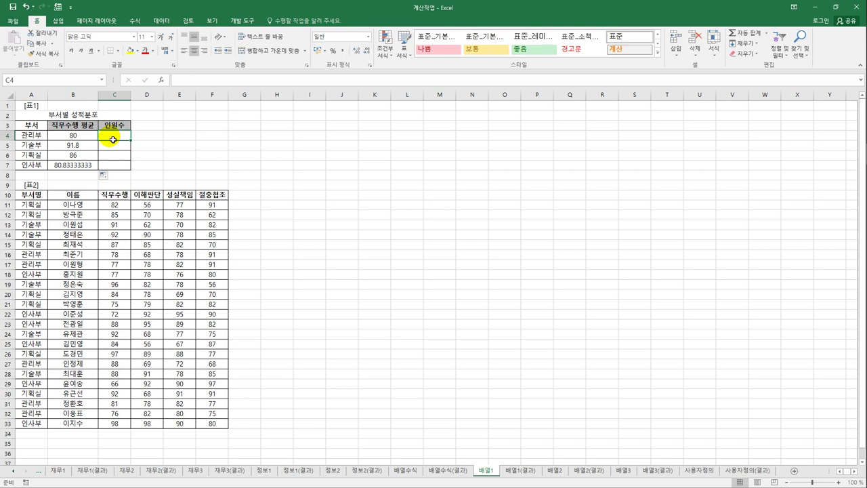
text(=su)
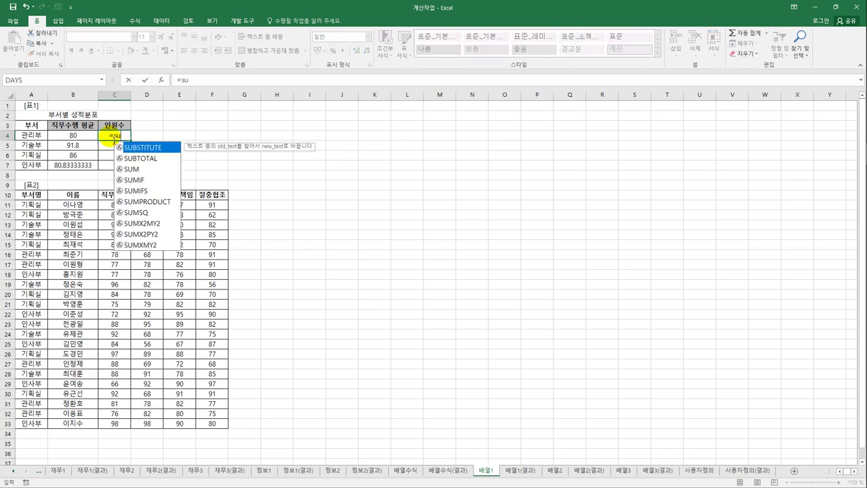
text(m(if()
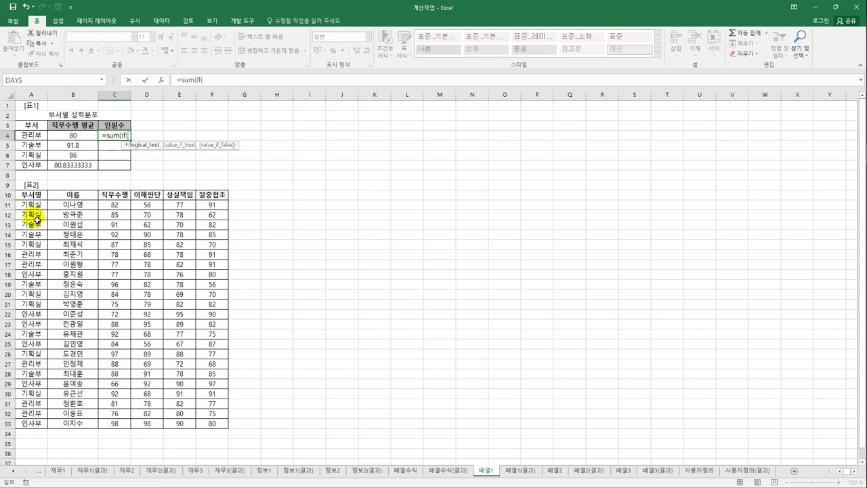
drag(36, 206, 28, 426)
key(F4)
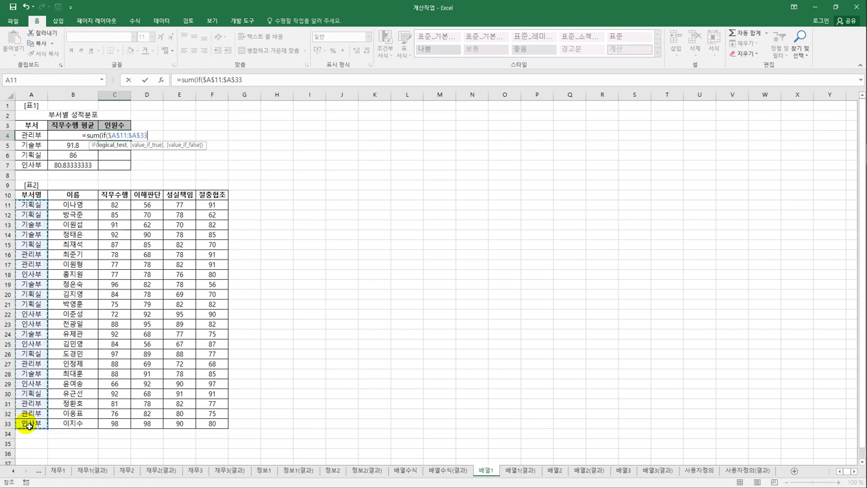
text(=)
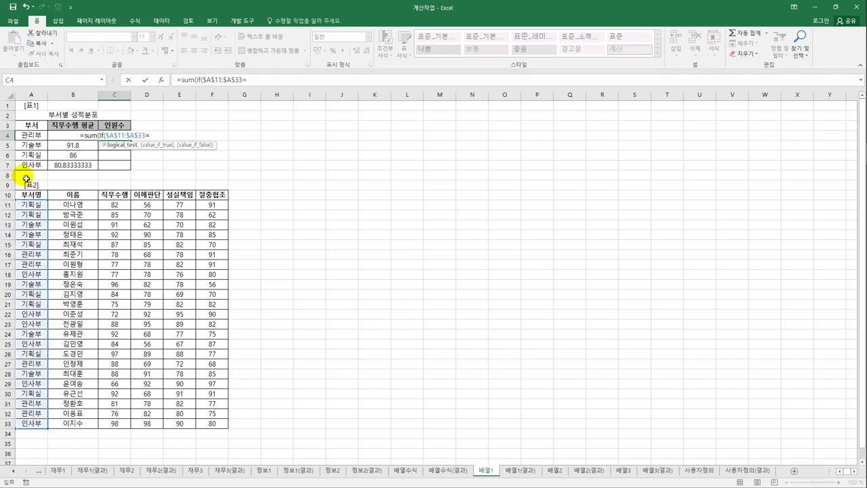
click(29, 137)
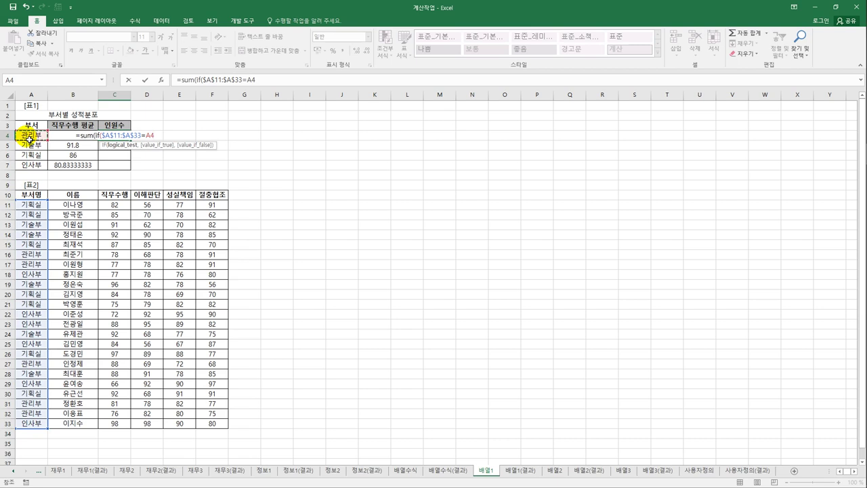
Step: Complete C4's formula with 1 as the value if true, commit it as an array formula and fill it down to C7
text(,)
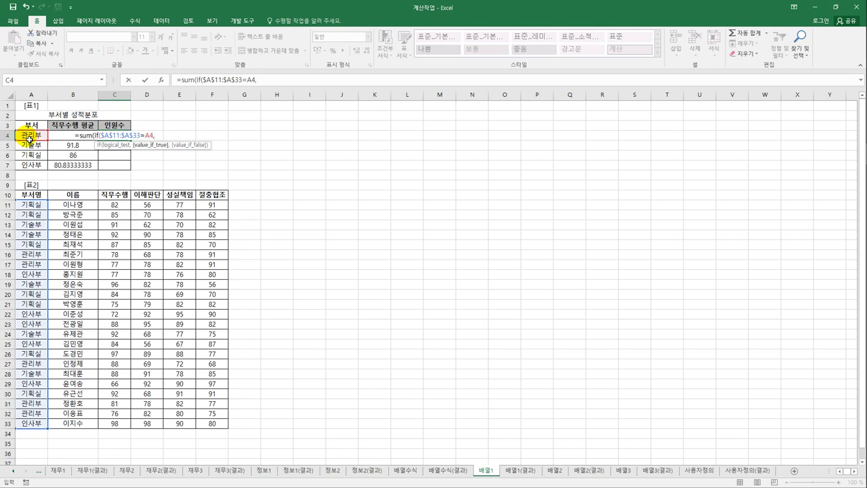
text(1)
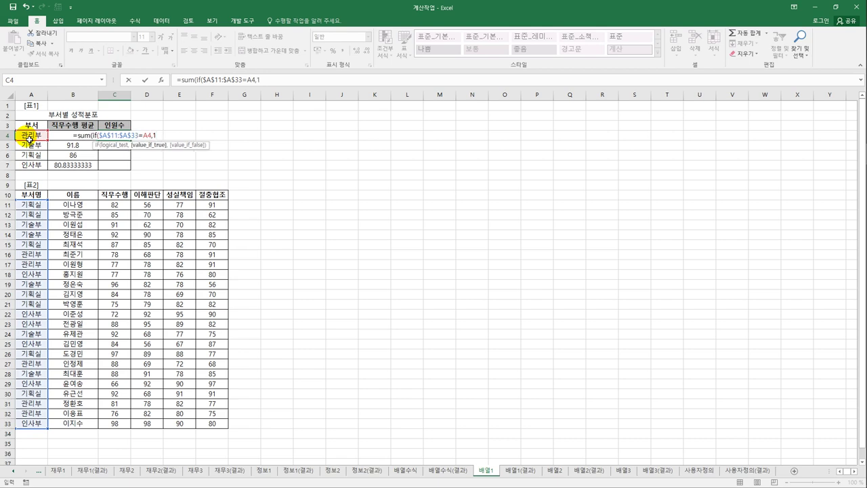
text())))
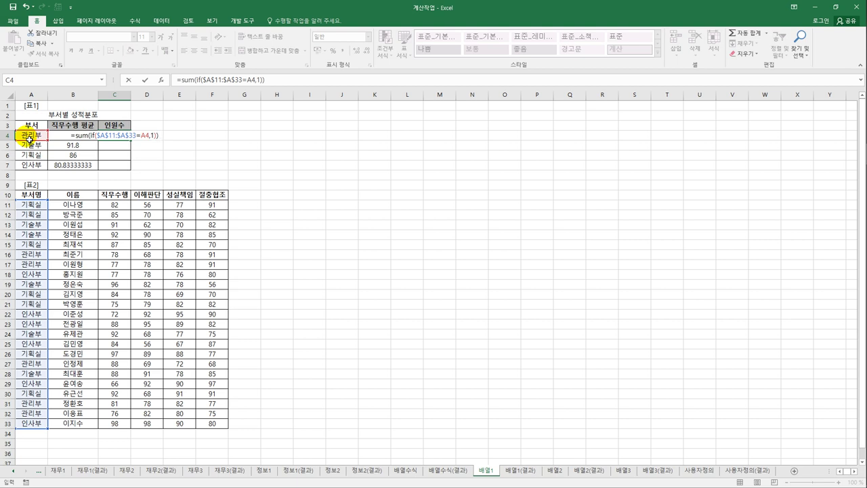
key(ctrl+shift+Return)
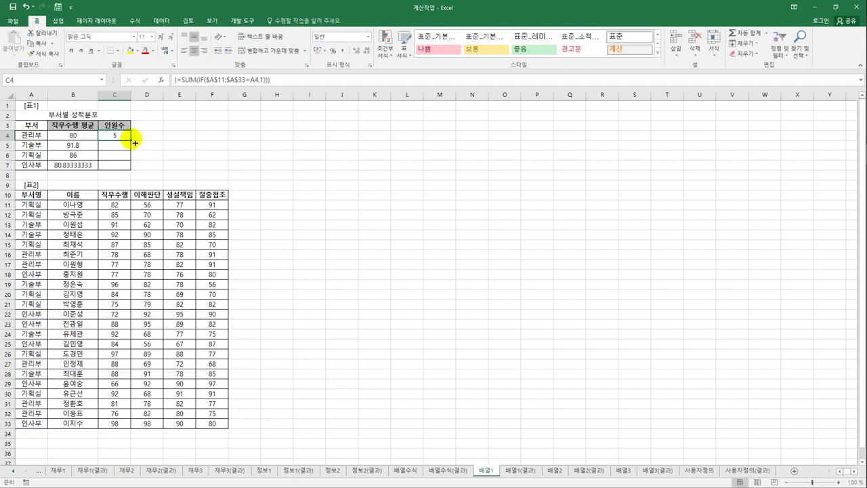
drag(130, 141, 131, 170)
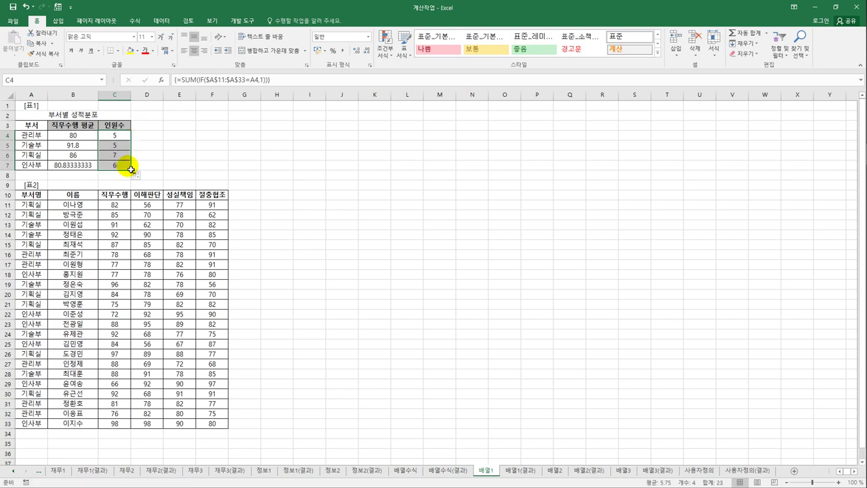
click(384, 289)
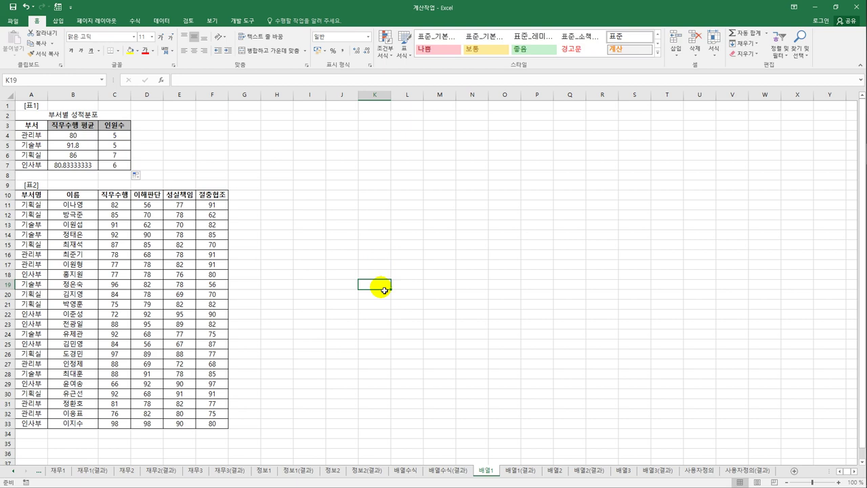
Step: Switch to the 배열2 sheet and select the empty 일반의료비 cells B29:B31 in 표2
click(553, 472)
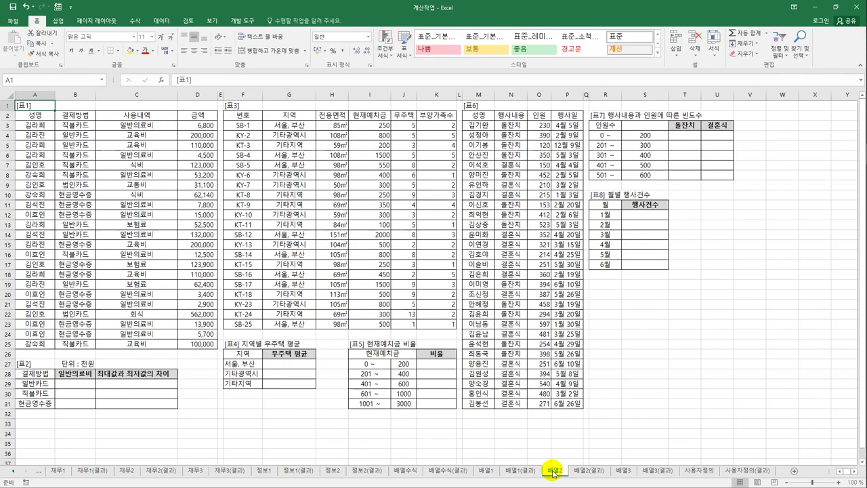
click(66, 386)
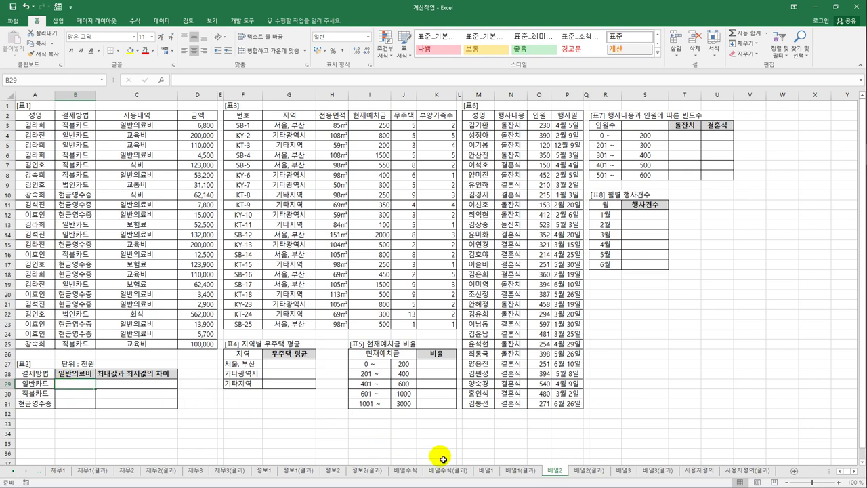
click(484, 470)
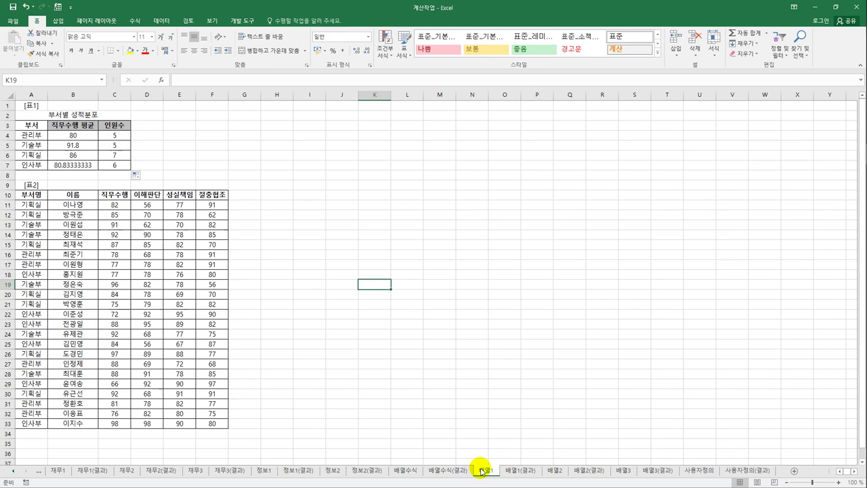
click(553, 470)
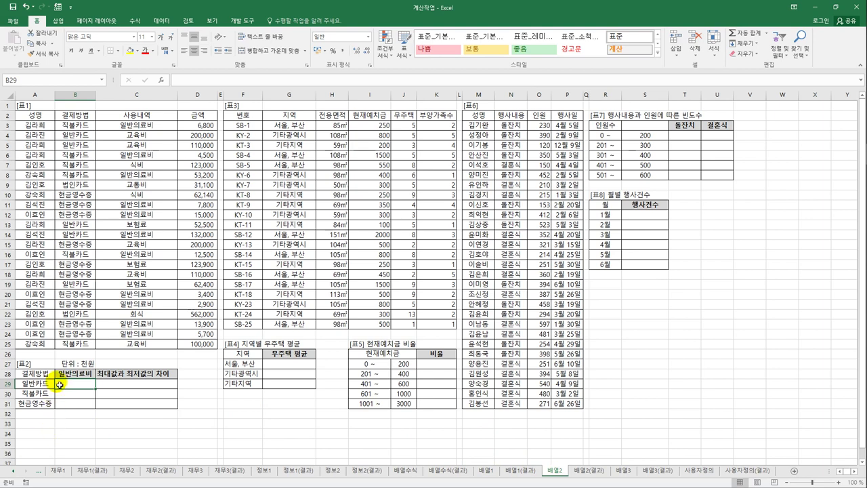
drag(62, 385, 116, 406)
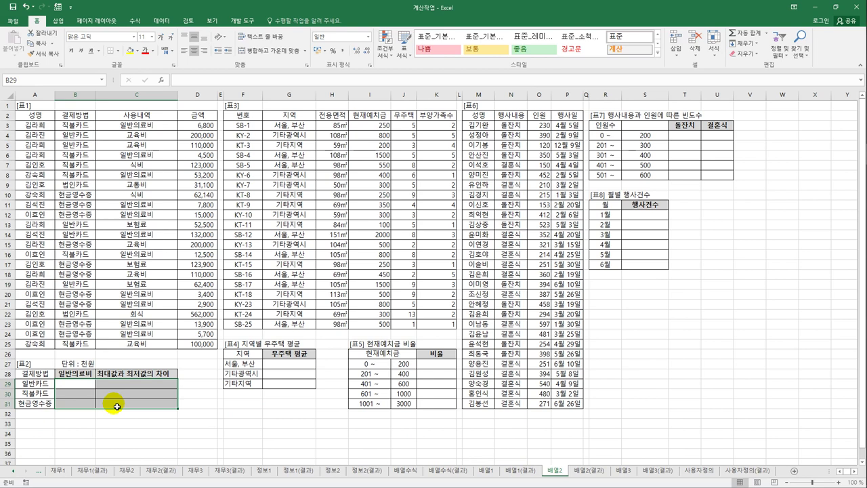
click(82, 386)
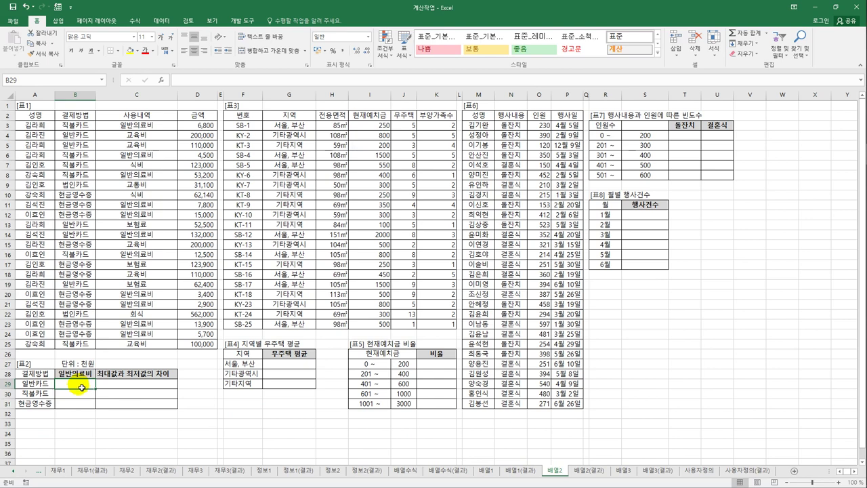
drag(77, 385, 72, 402)
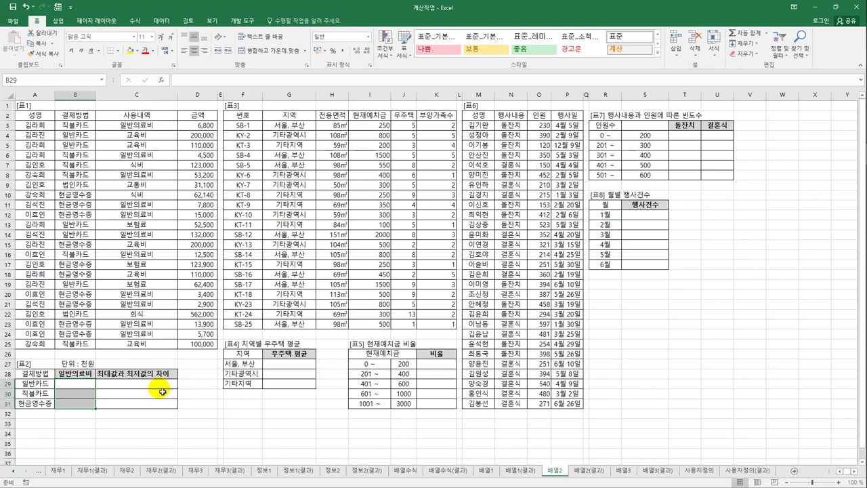
Step: Start a SUM(IF( formula in B29 of 표2 with the payment-method condition ($B$3:$B$25=A29)
click(85, 387)
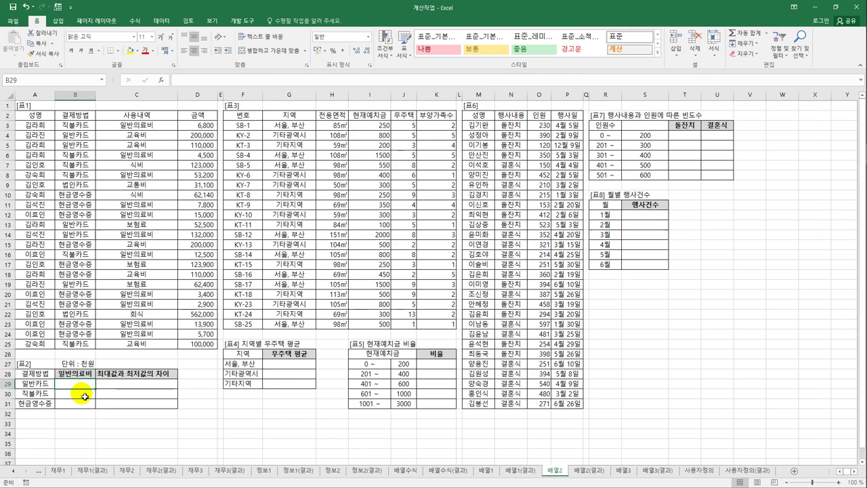
click(77, 117)
click(123, 117)
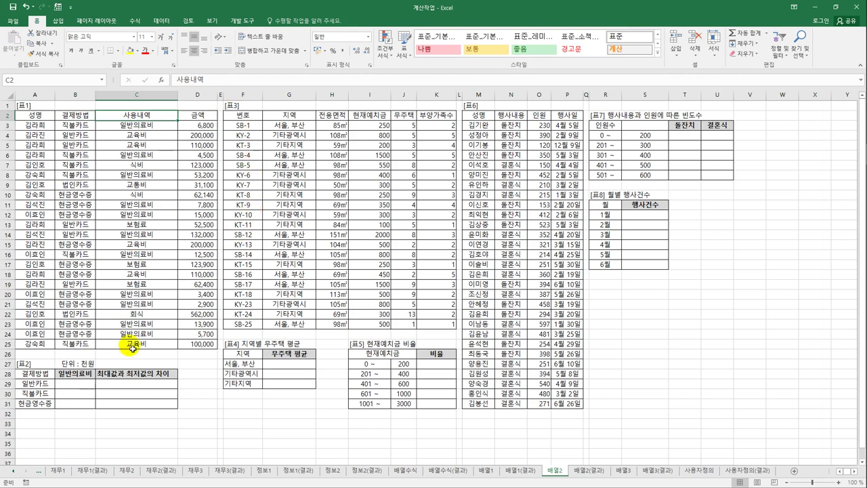
click(86, 387)
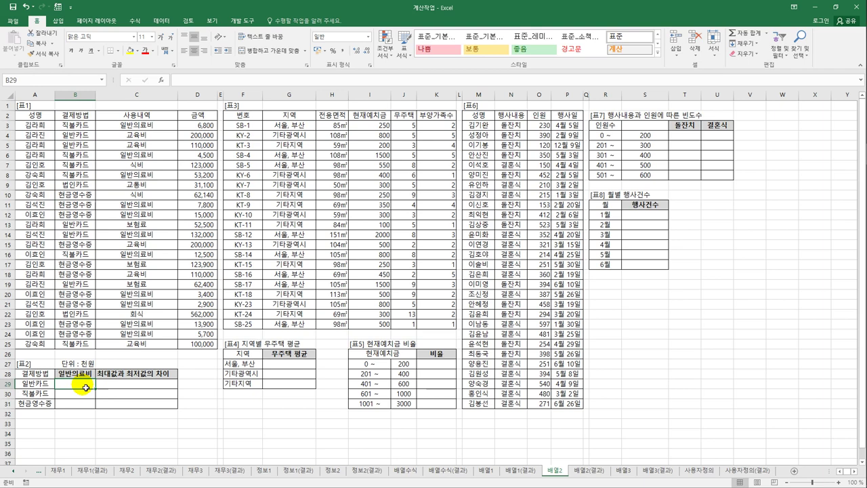
text(=sum(if()
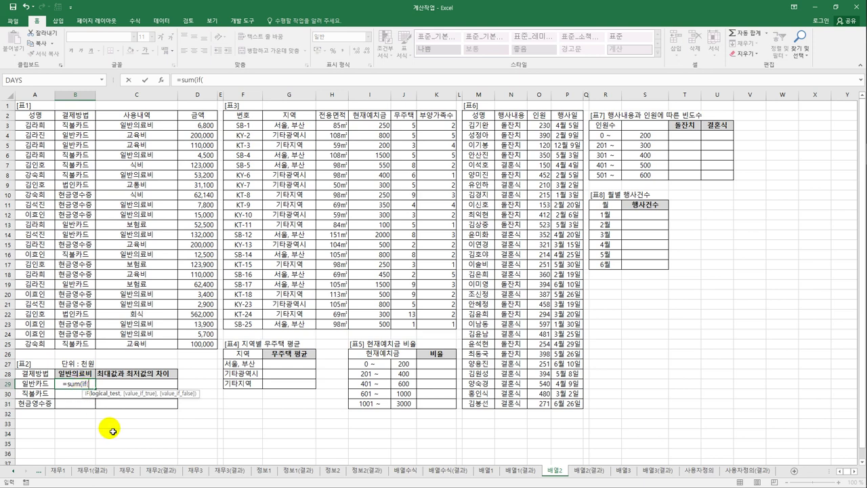
text(()
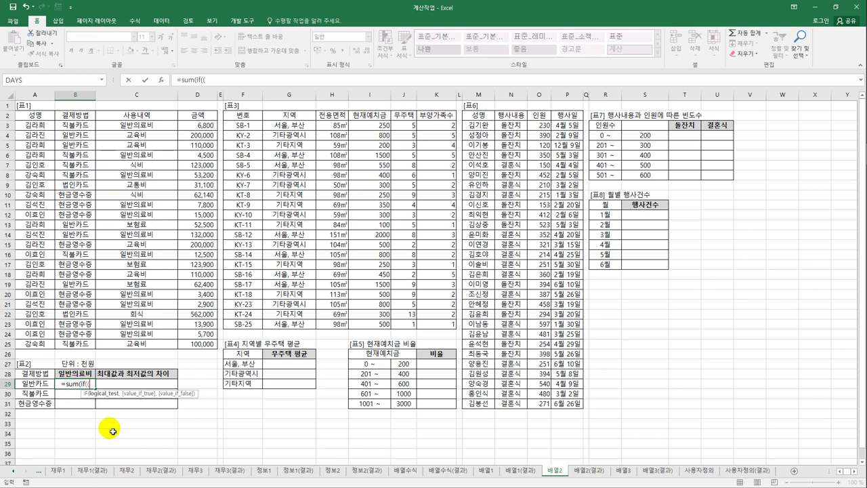
drag(82, 125, 78, 346)
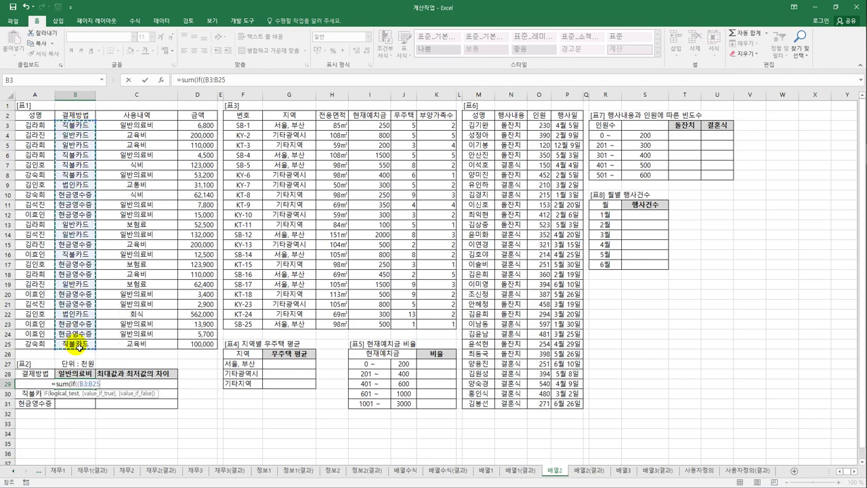
key(F4)
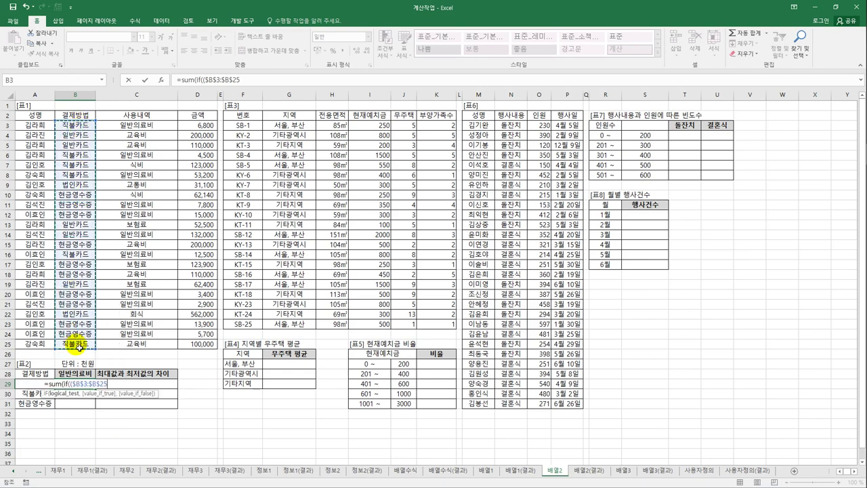
text(=)
key(Left)
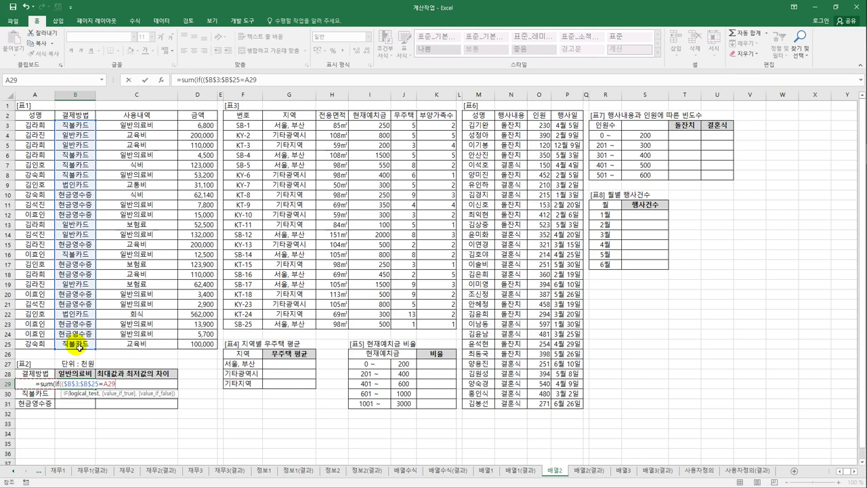
text())
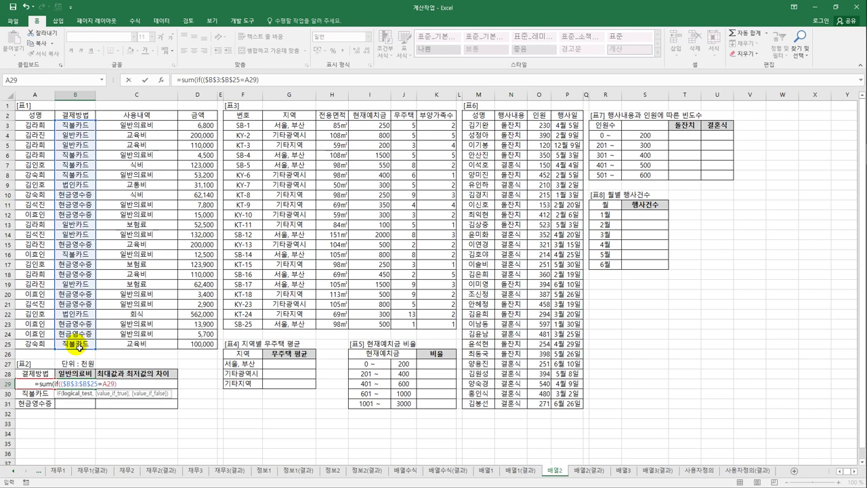
Step: Multiply the condition in B29's formula by a second one, ($C$3:$C$25=$B$28), for the 사용내역 column
text(*()
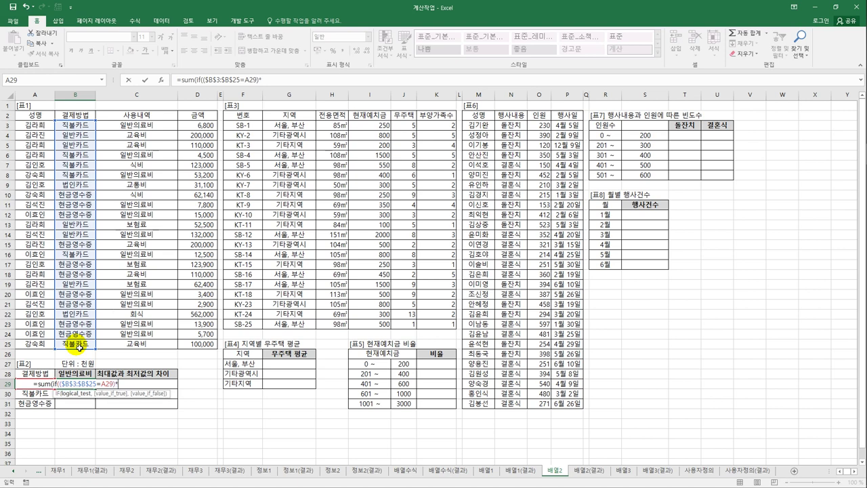
click(133, 128)
drag(136, 130, 129, 347)
key(F4)
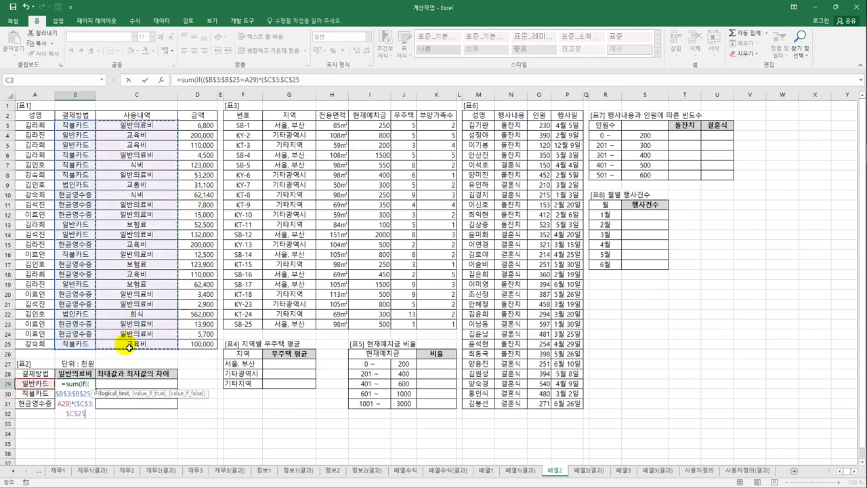
text(=)
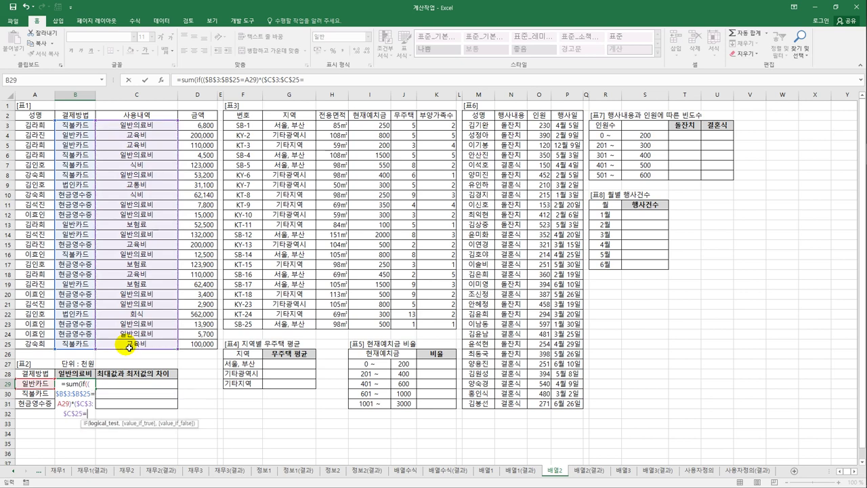
key(Up)
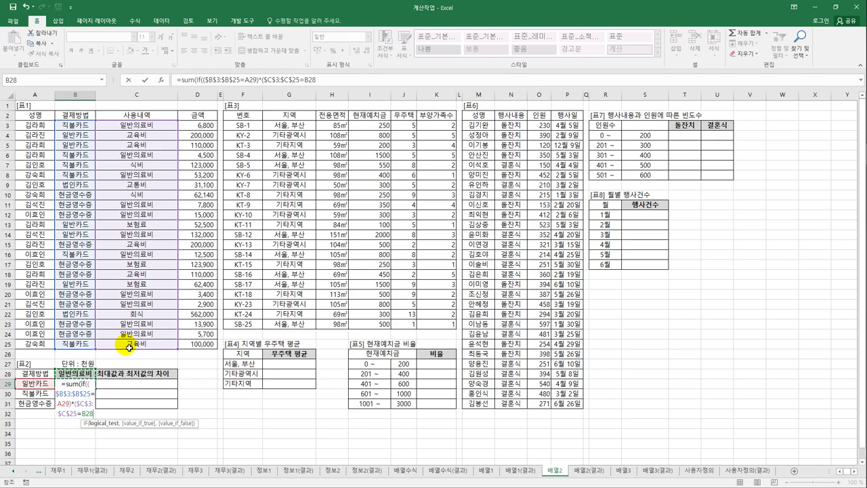
key(F4)
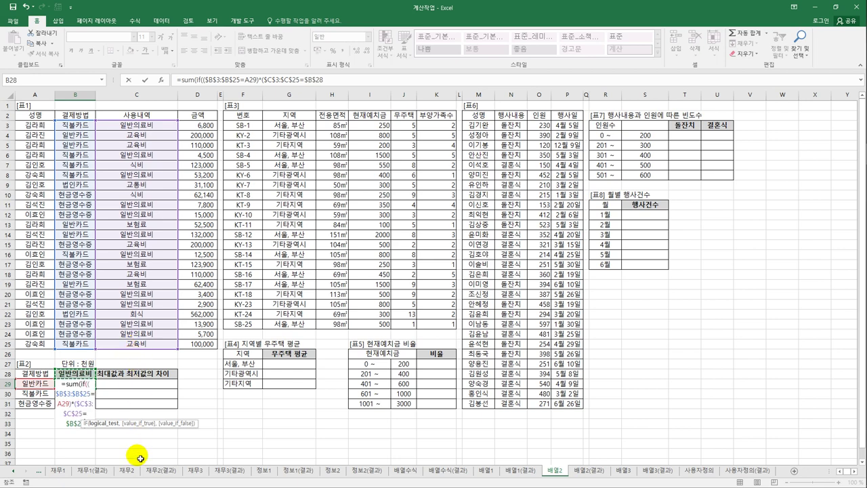
text())
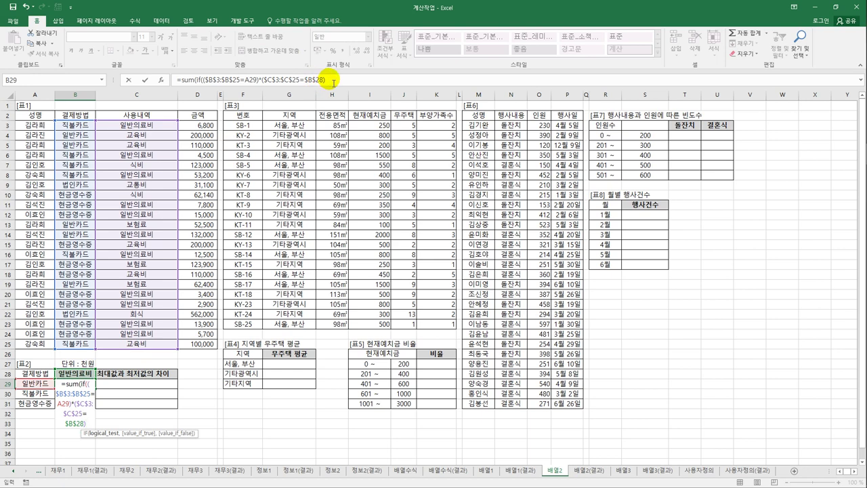
Step: Complete B29's formula with $D$3:$D$25 as the values to sum, commit it as an array formula and fill it down to B31
click(333, 83)
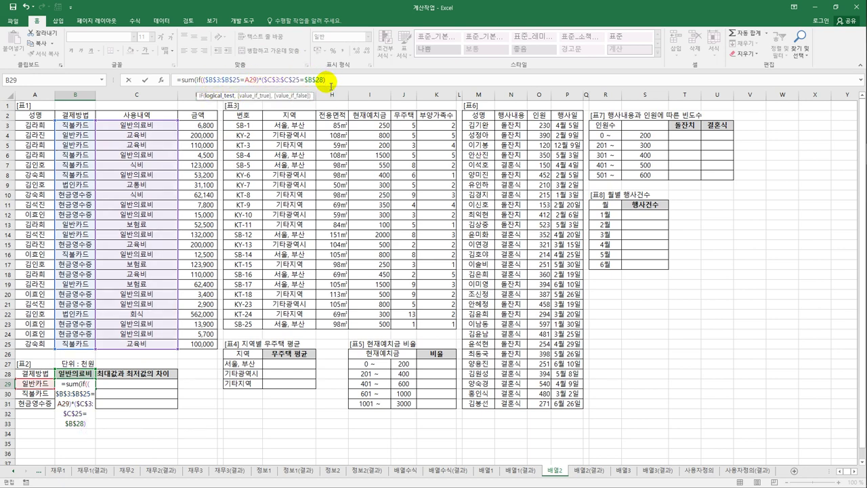
text(,)
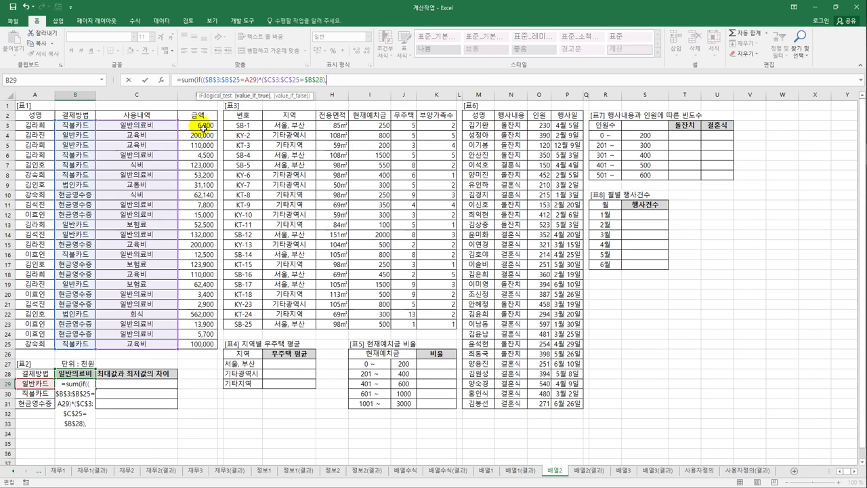
drag(203, 127, 205, 344)
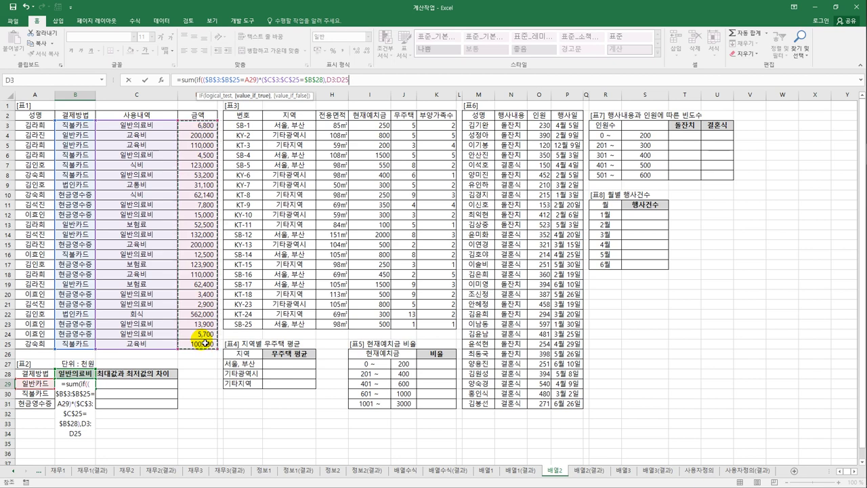
key(F4)
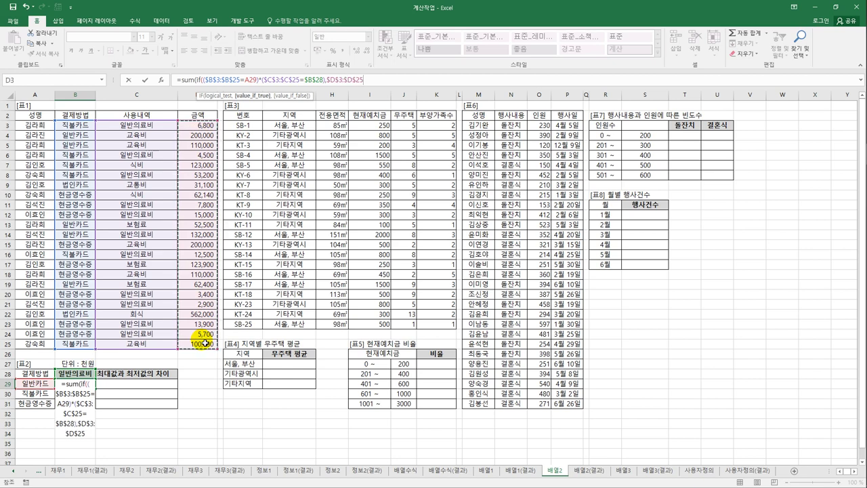
text())
text())
text())
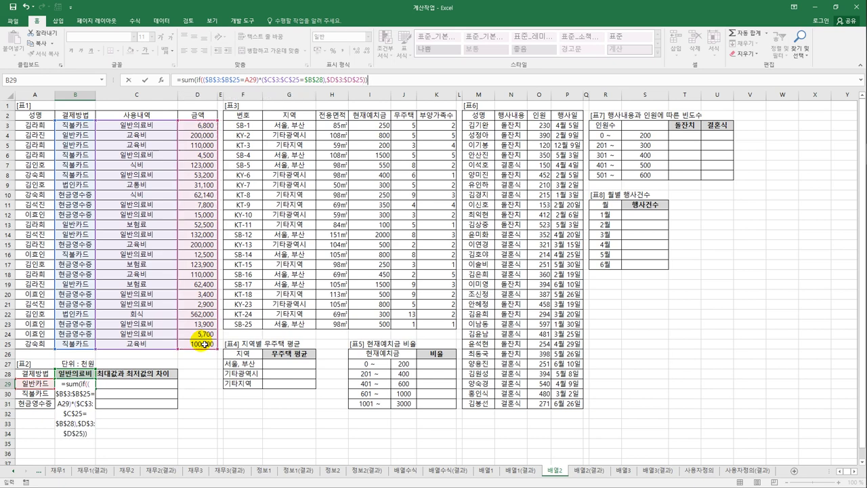
key(ctrl+shift+Return)
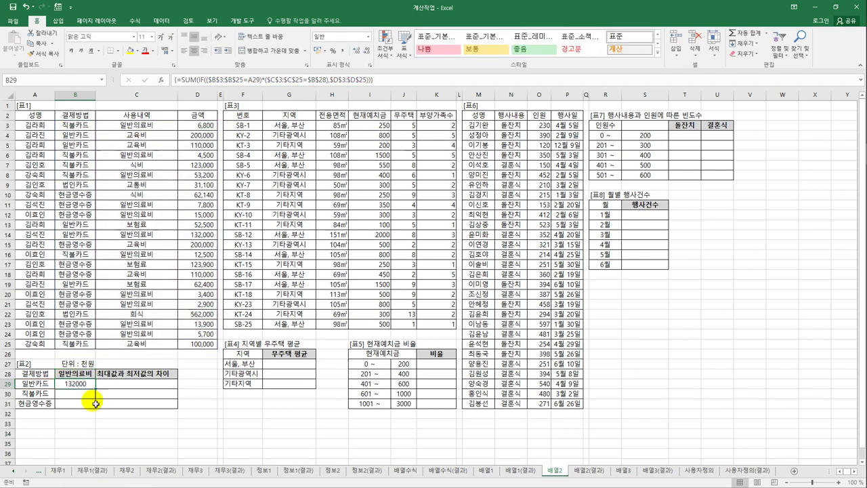
drag(98, 391, 100, 408)
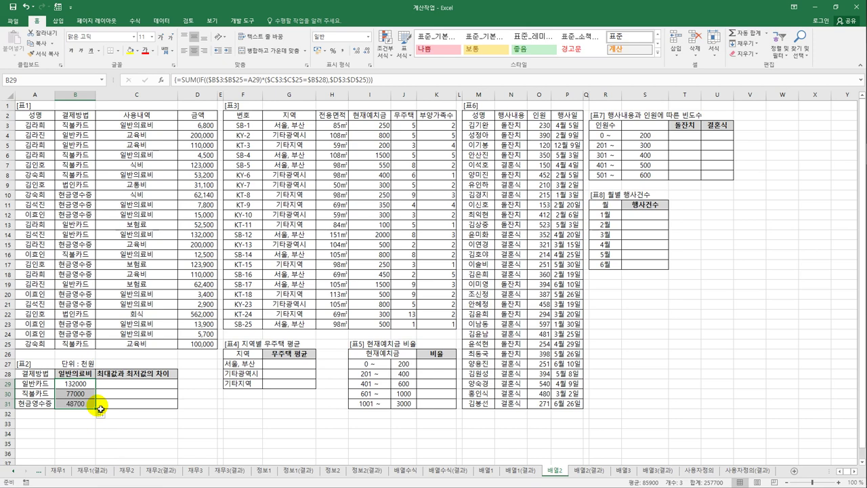
Step: Wrap B29's SUM formula in TEXT with the format "#,##0,", recommit it as an array formula and fill it down to B31
click(90, 388)
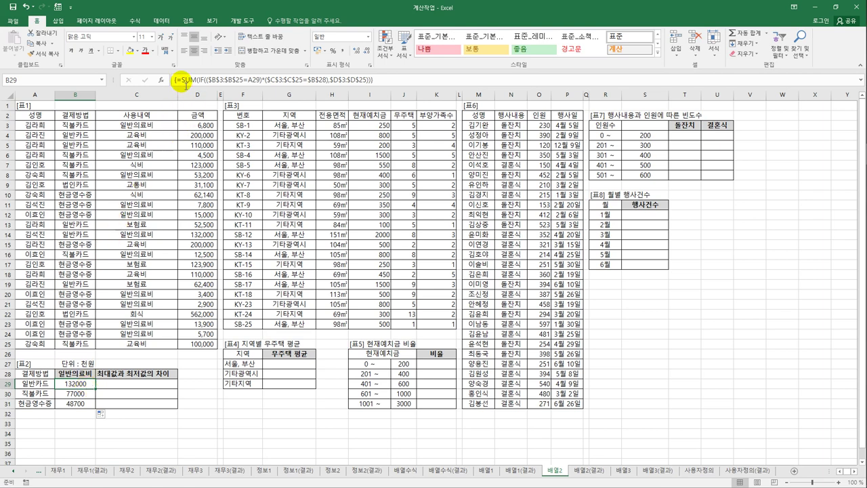
click(185, 81)
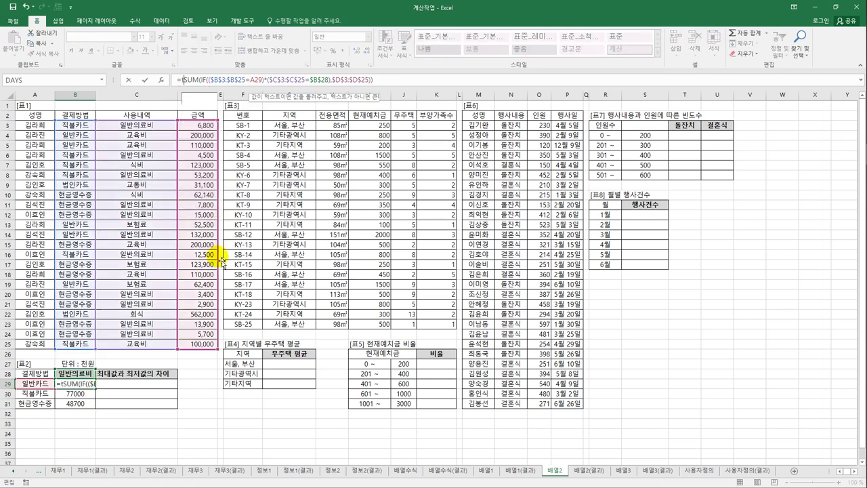
text(te)
key(Tab)
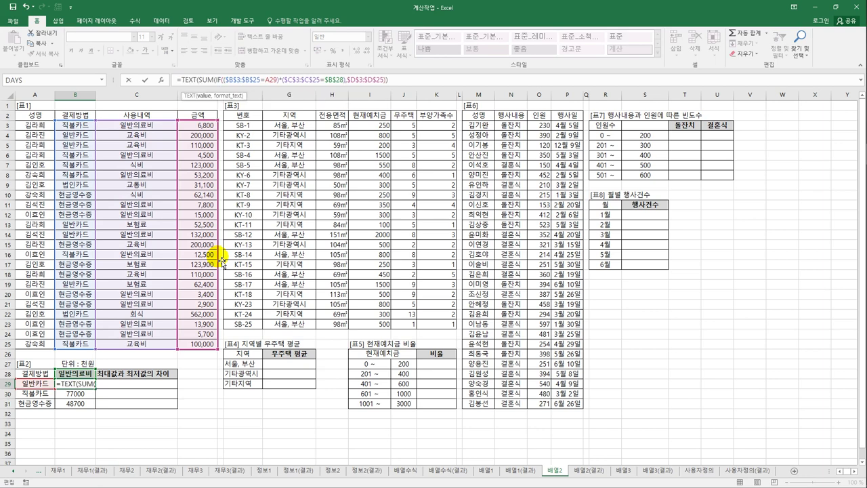
key(End)
text(,"#,#)
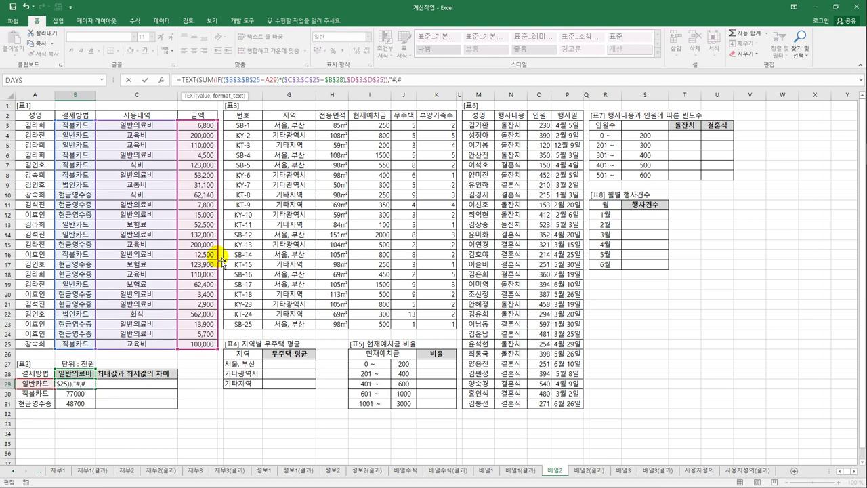
text(##0)
text(,)
text("))
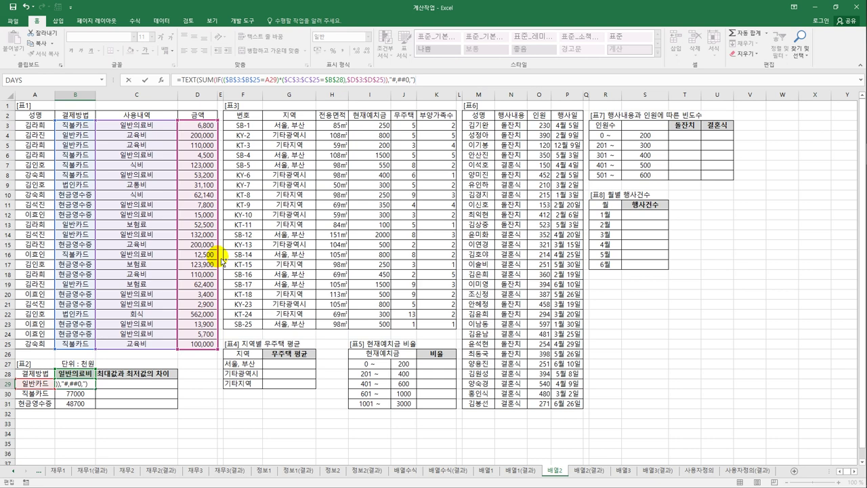
key(ctrl+shift+Return)
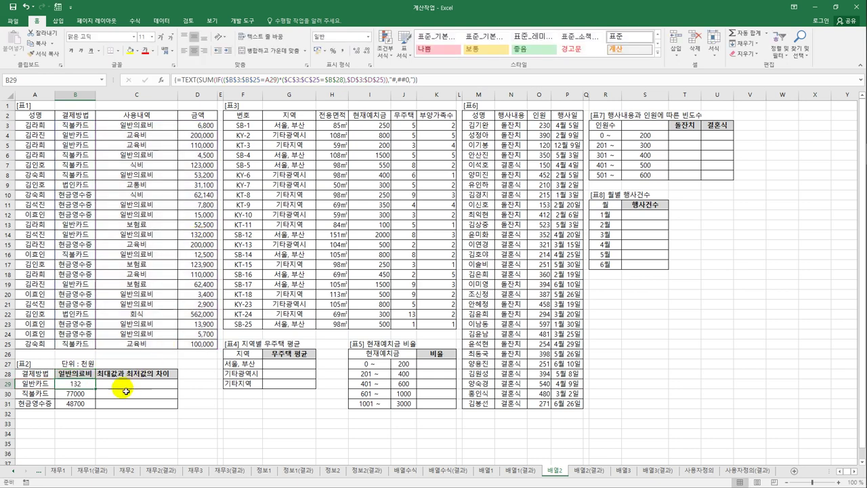
drag(95, 388, 100, 409)
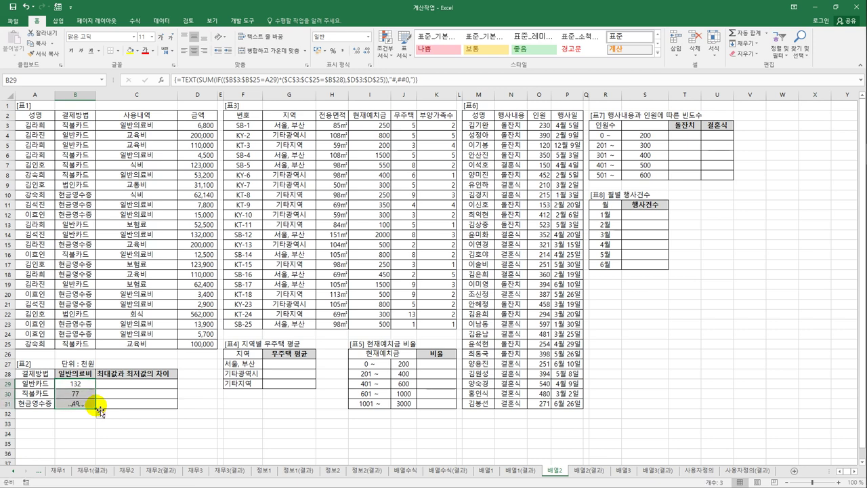
click(86, 365)
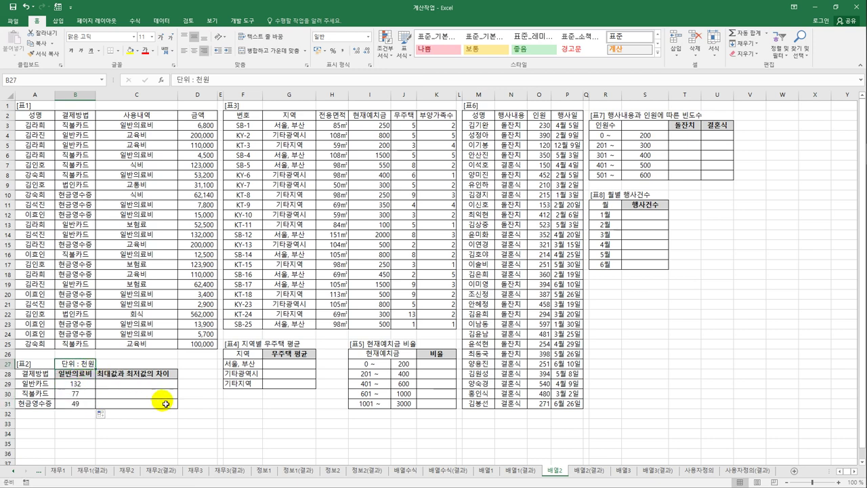
drag(76, 384, 89, 398)
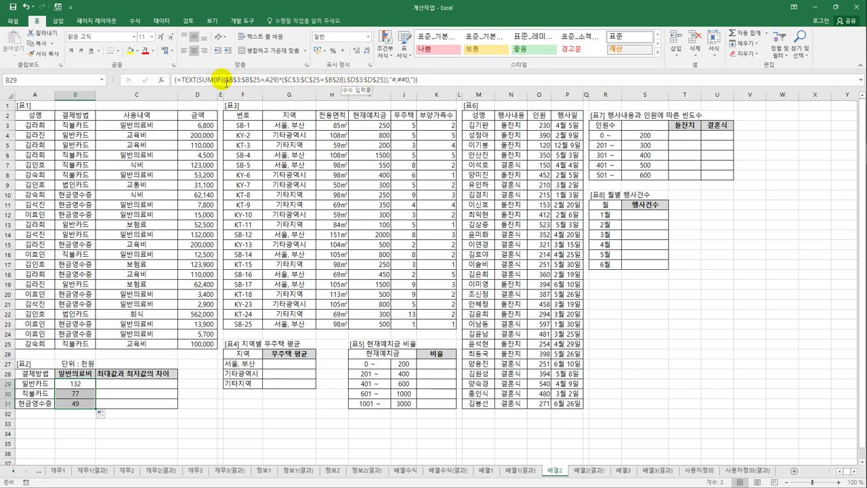
drag(226, 79, 347, 86)
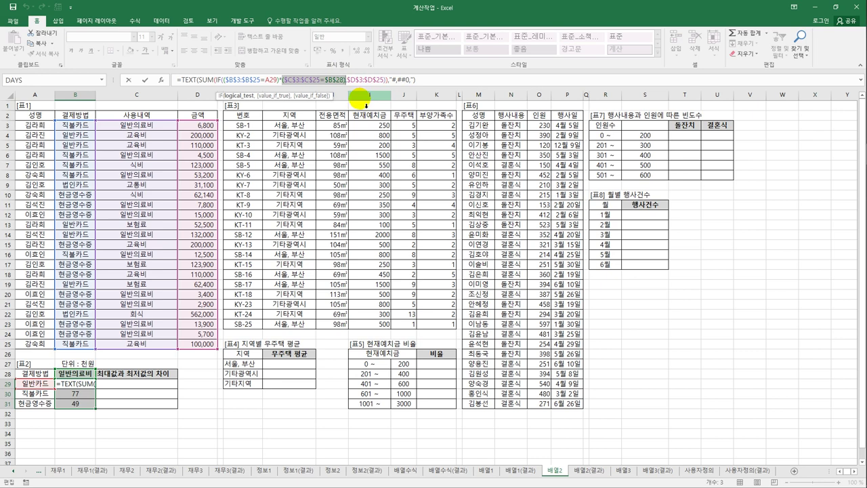
key(Return)
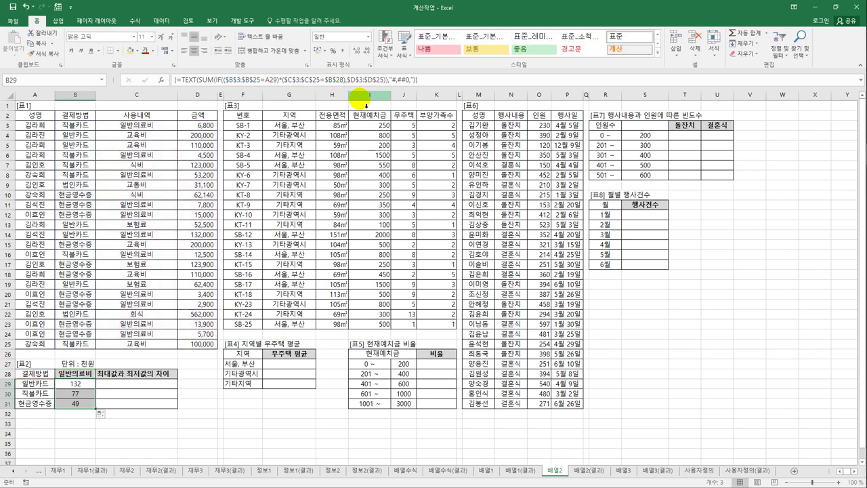
Step: Start a LARGE(IF( formula in C29 of 표2 with the payment-method condition $B$3:$B$25=A29
click(158, 388)
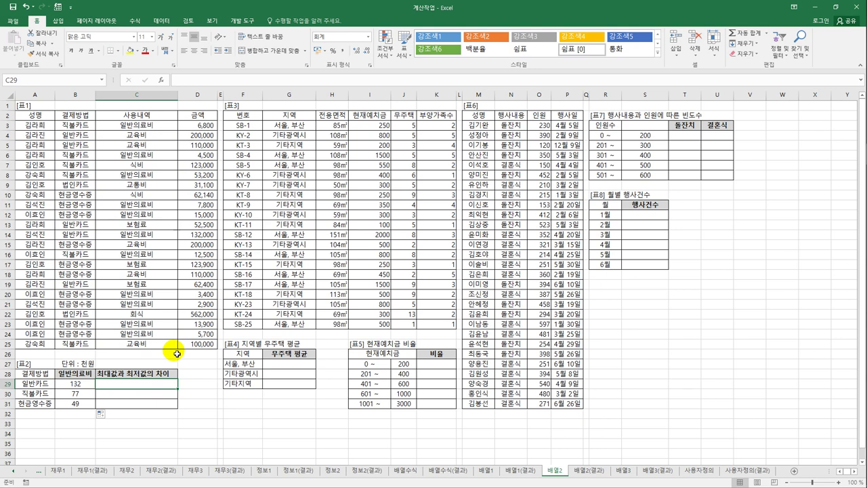
text(=lar)
key(Tab)
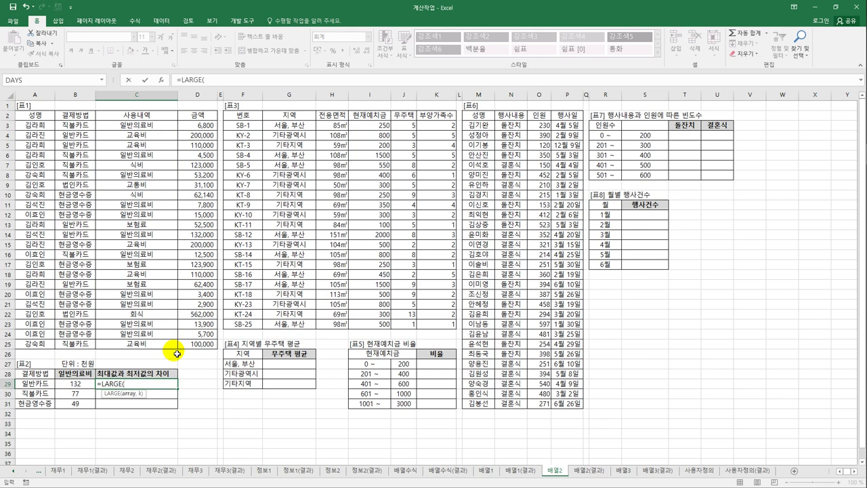
text(If()
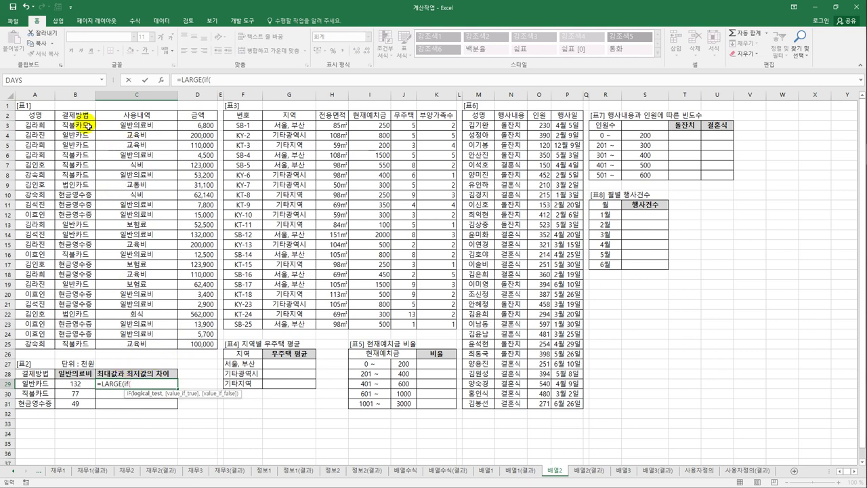
drag(77, 126, 75, 345)
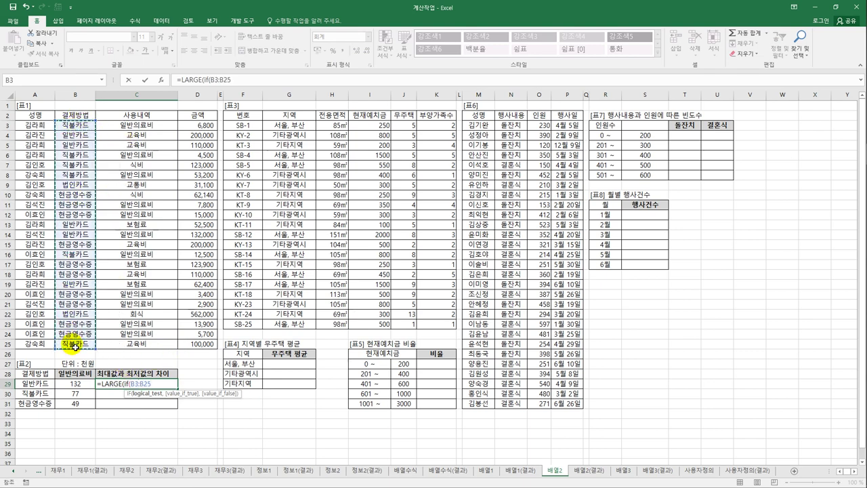
key(F4)
text(=)
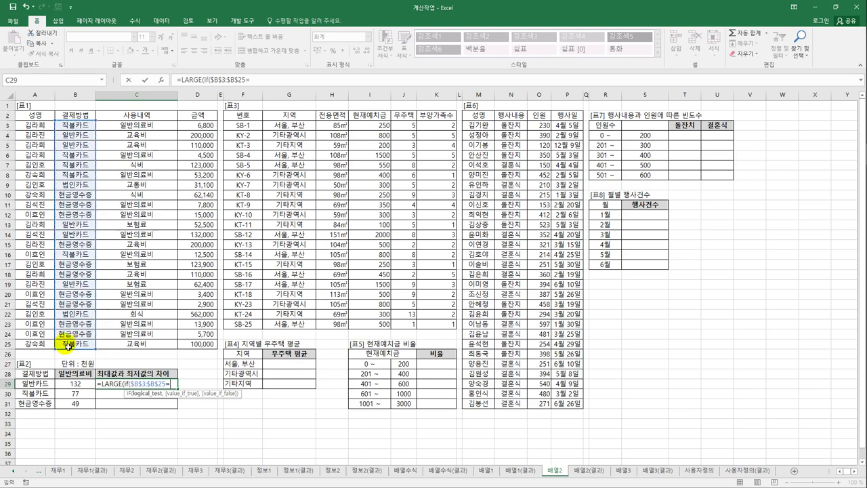
click(42, 386)
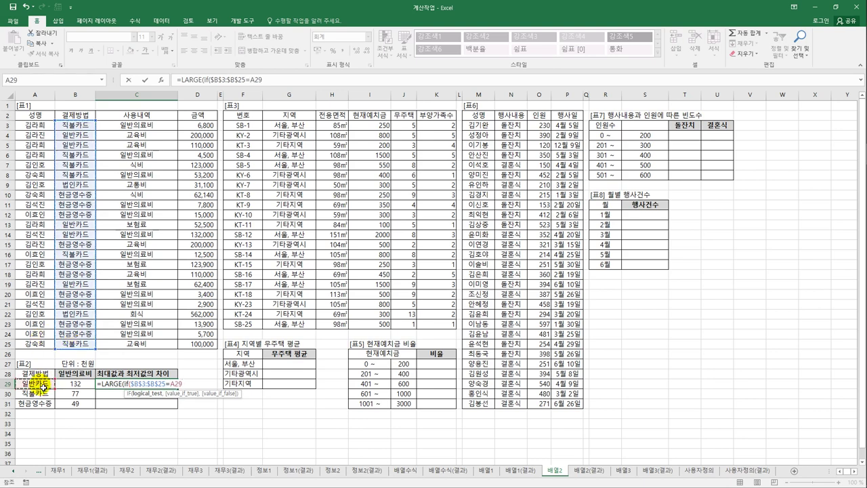
text(,)
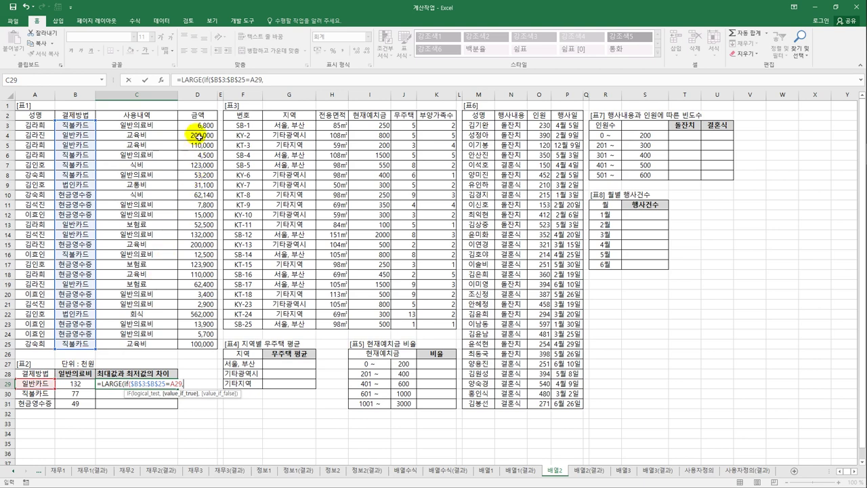
Step: Complete C29's LARGE formula with $D$3:$D$25 as the values and 1 as the rank, and commit it as an array formula
drag(197, 126, 206, 347)
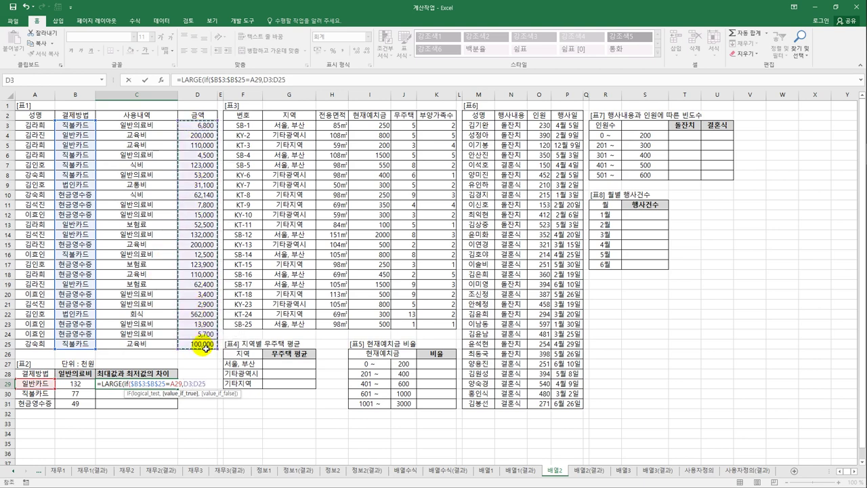
key(F4)
text(),)
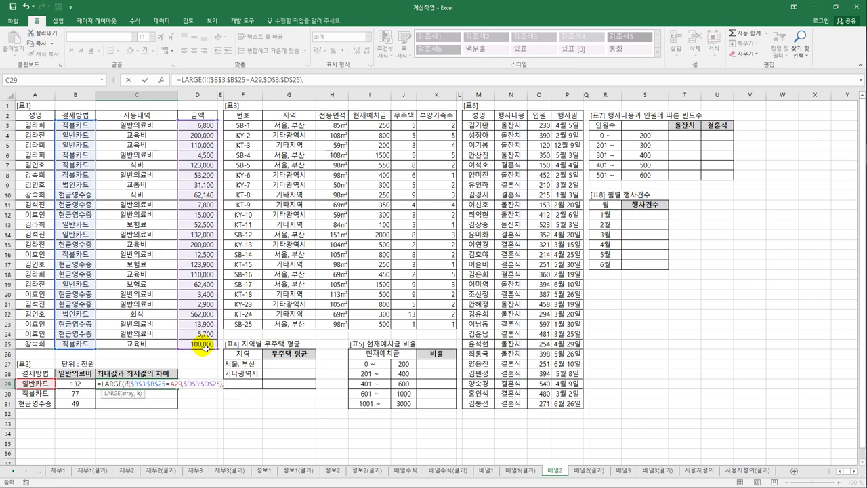
text(1))
key(ctrl+shift+Return)
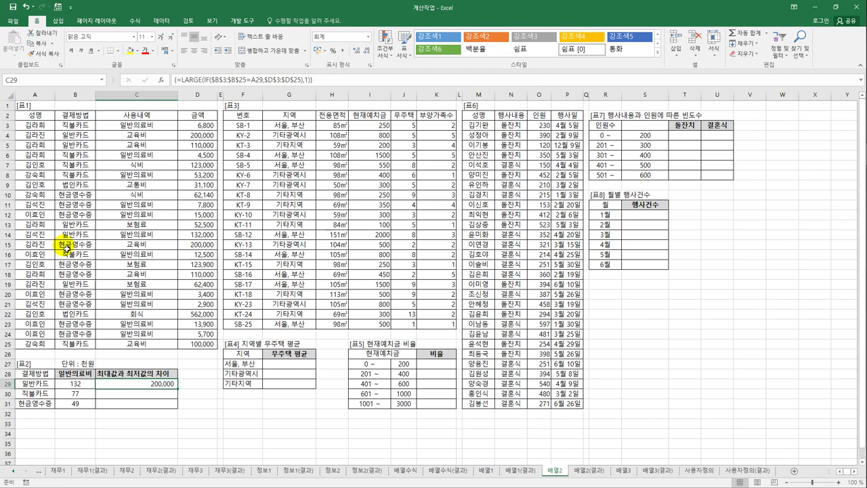
Step: Extend C29's array formula by subtracting a nested SMALL(IF( expression after the LARGE part
click(196, 139)
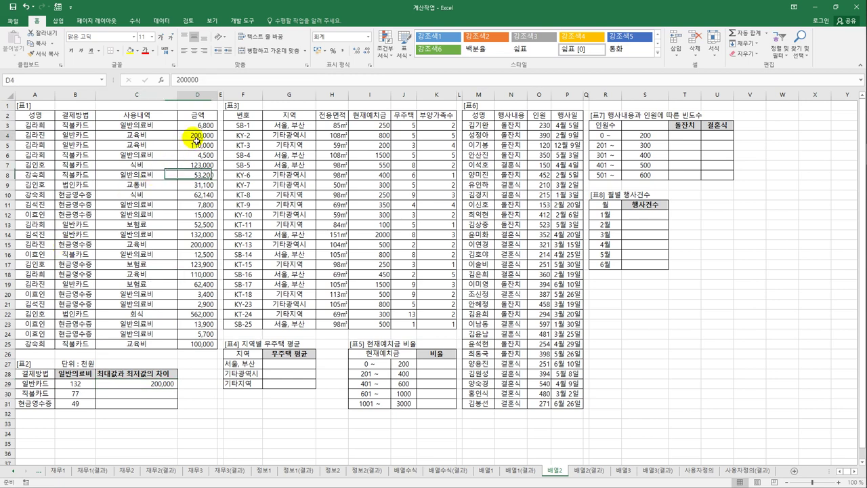
click(154, 383)
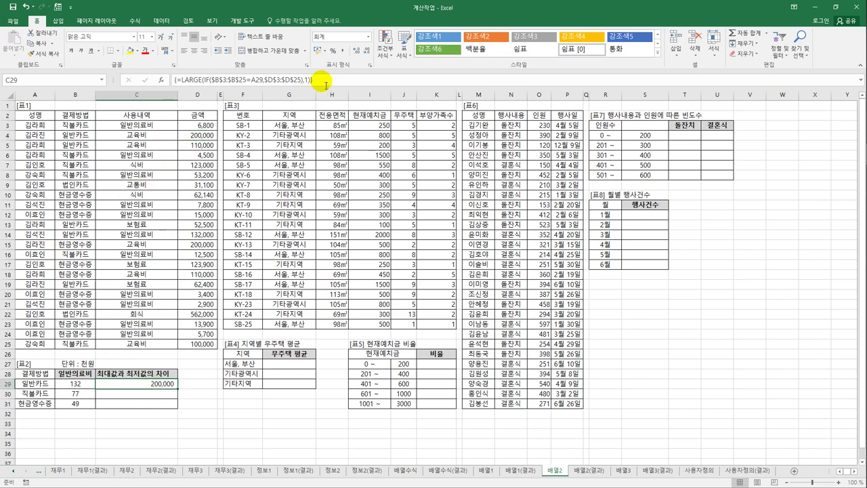
click(326, 81)
text(-s)
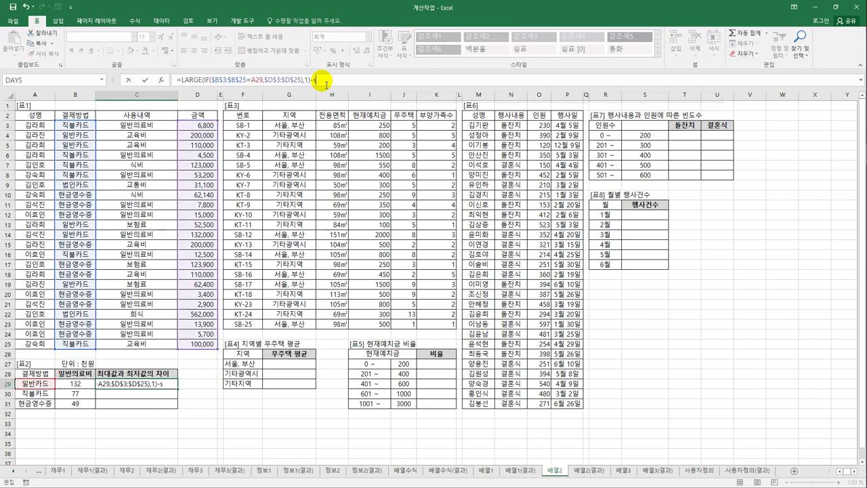
text(ma)
key(Tab)
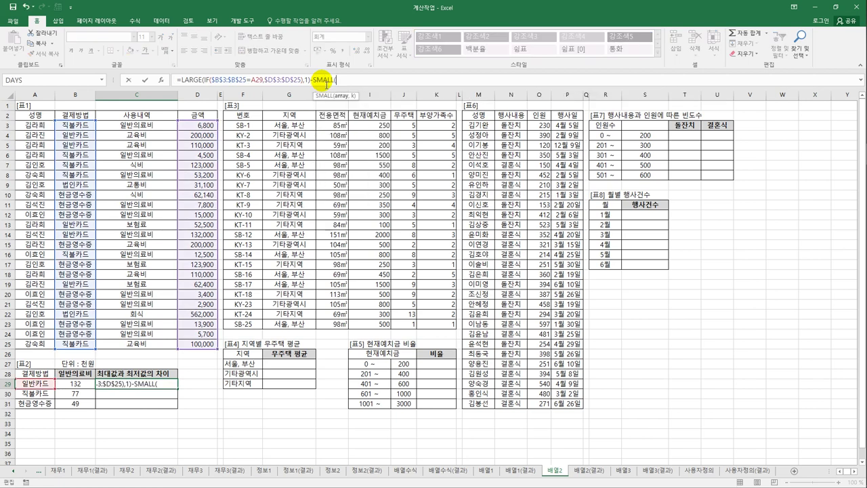
text(if()
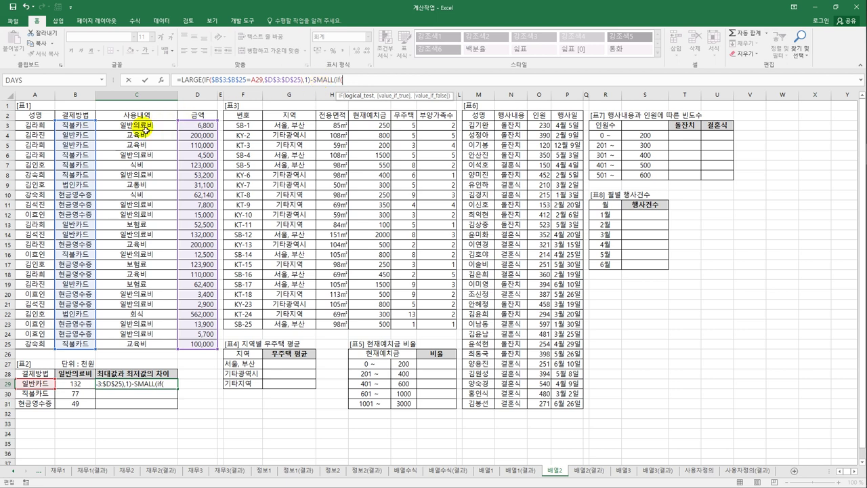
Step: Enter $B$3:$B$25=A29 as the IF condition inside the SMALL part of C29's formula
drag(70, 127, 80, 344)
key(F4)
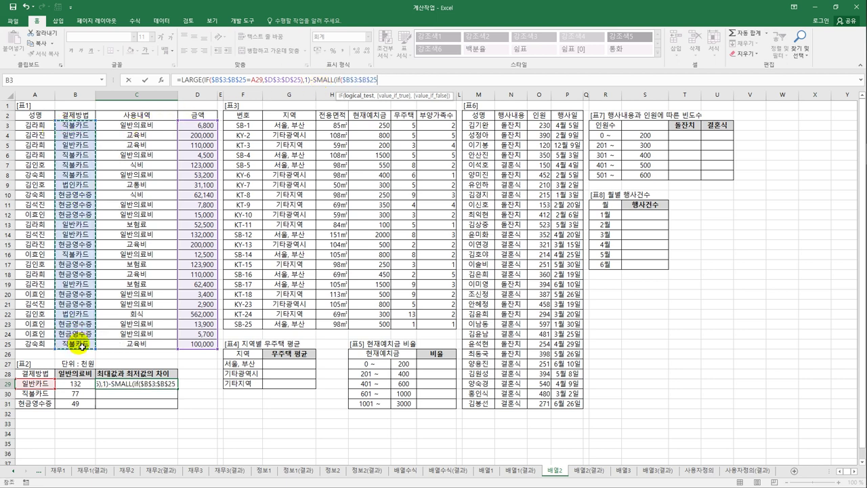
text(,)
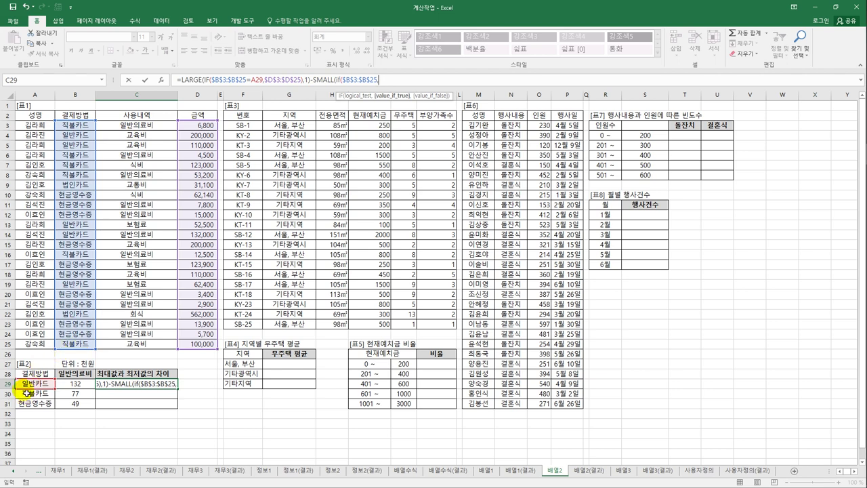
click(31, 386)
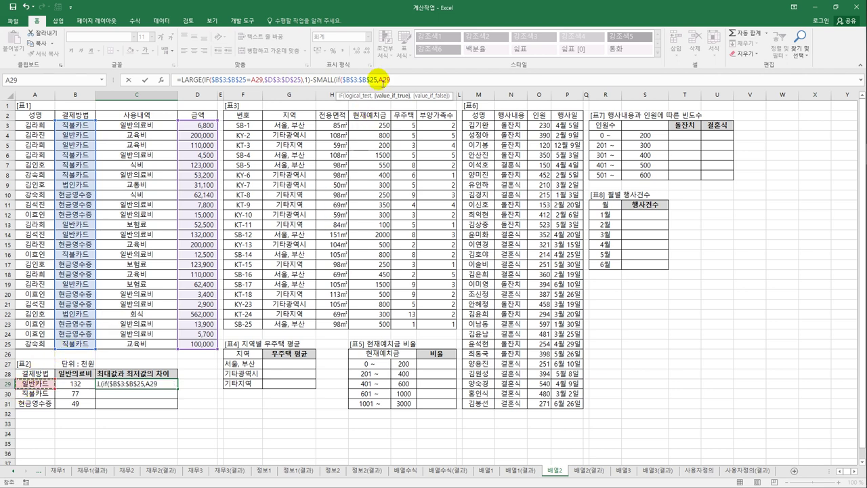
click(380, 80)
key(BackSpace)
text(=A29)
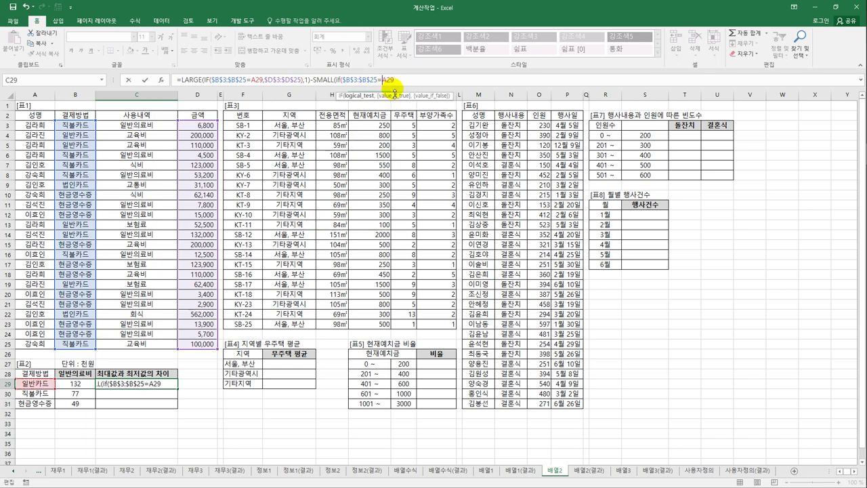
text(,)
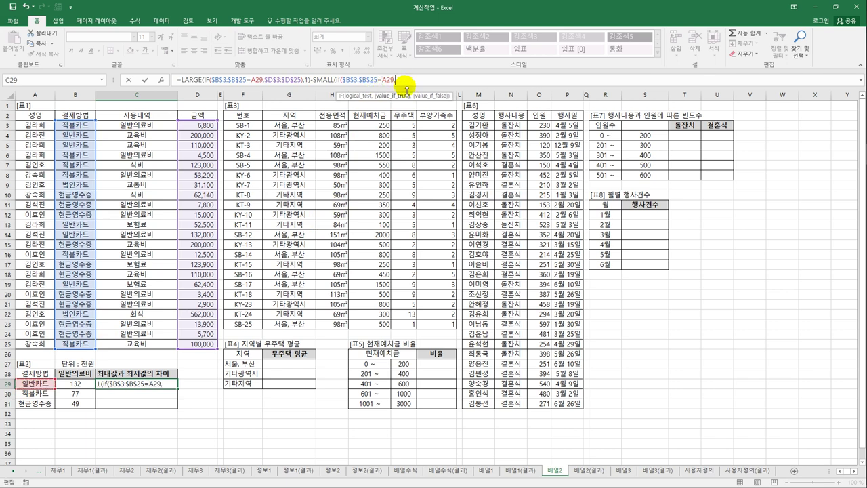
Step: Complete the SMALL part with $D$3:$D$25 and rank 1, commit C29 as an array formula and fill it down to C31
click(203, 125)
drag(205, 203, 210, 352)
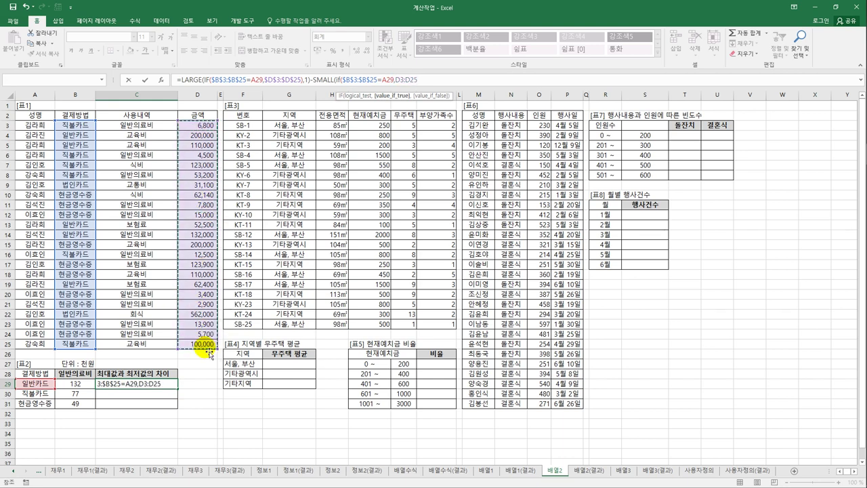
key(F4)
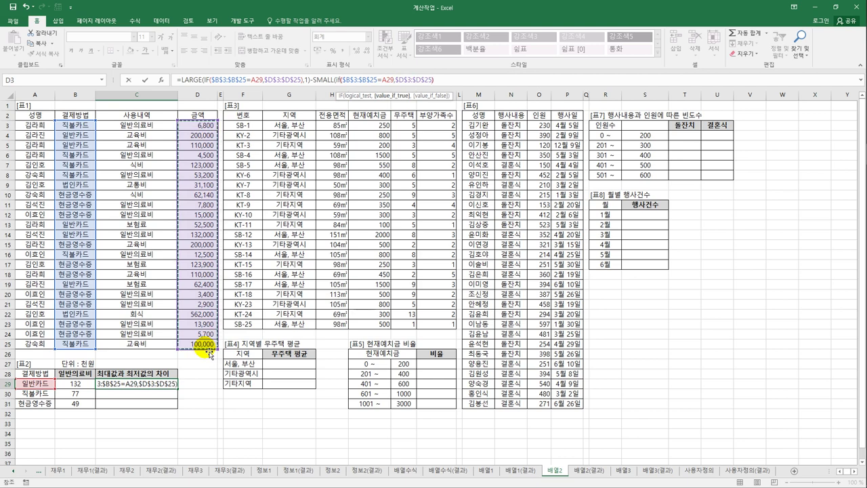
text(),1))
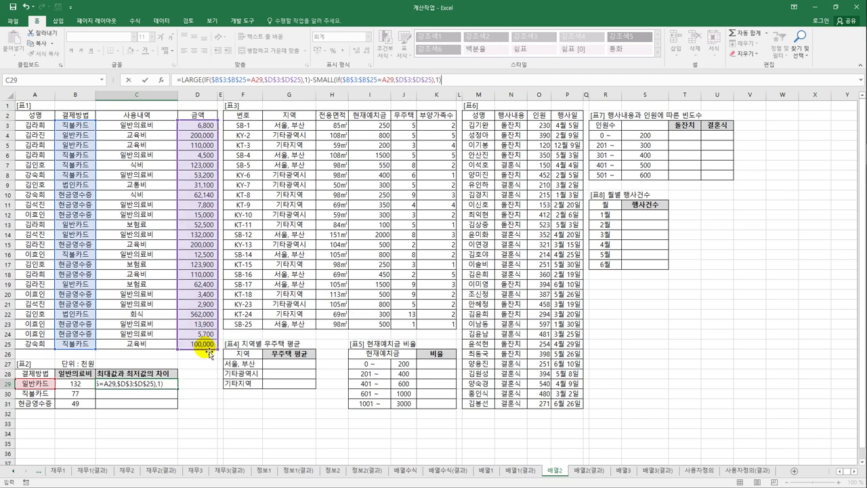
key(ctrl+shift+Return)
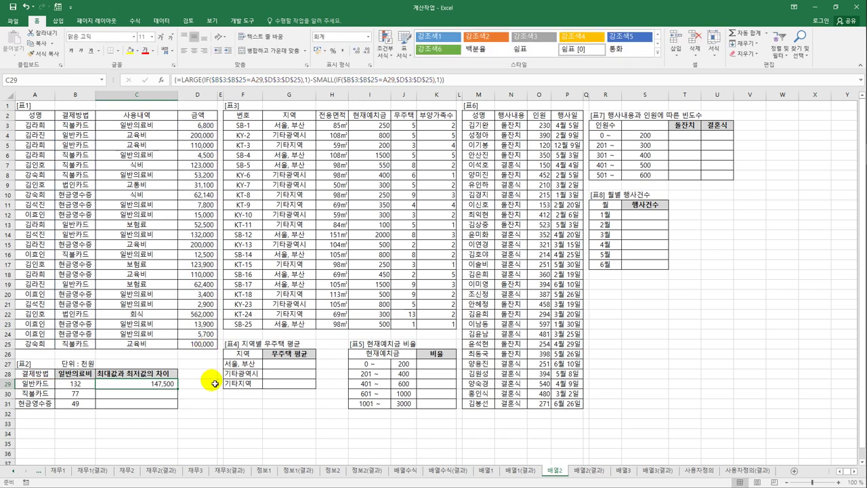
drag(178, 389, 181, 414)
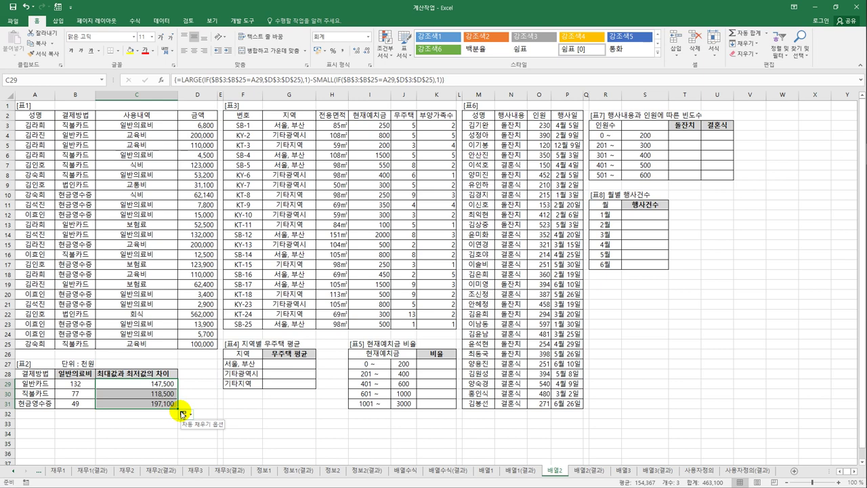
Step: Start an AVERAGE(IF( formula in G27 of 표4 with the region condition $G$3:$G$23=F27
click(292, 368)
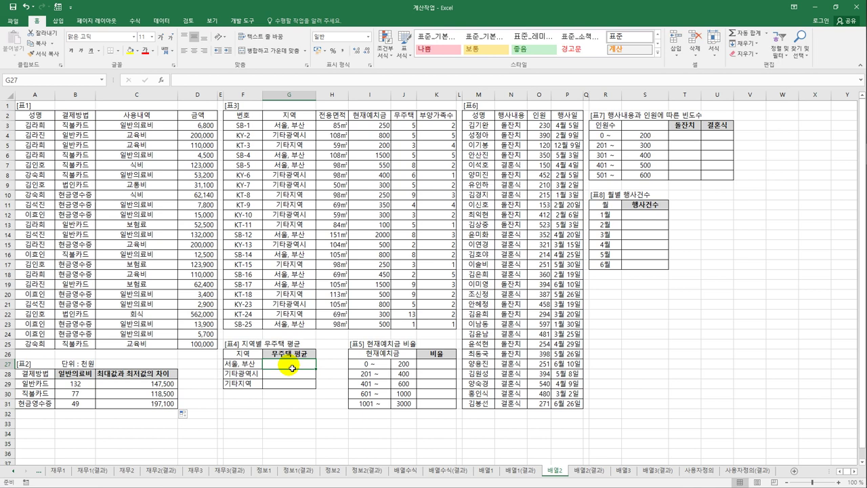
text(=)
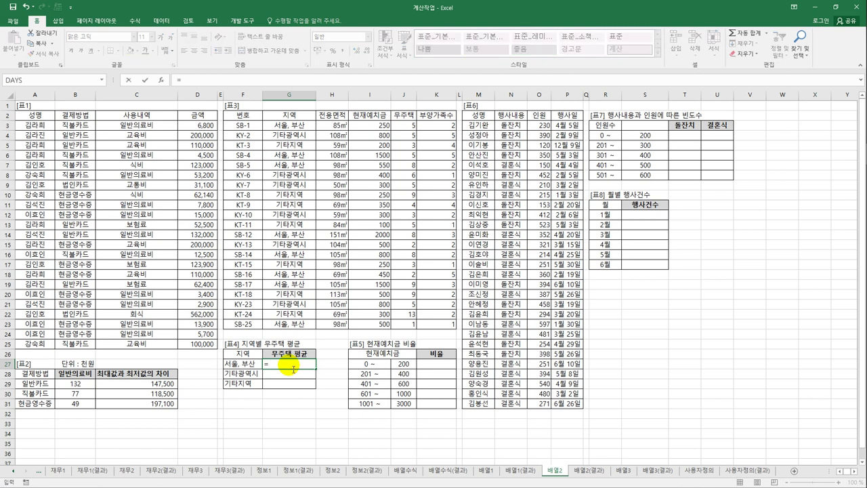
text(av)
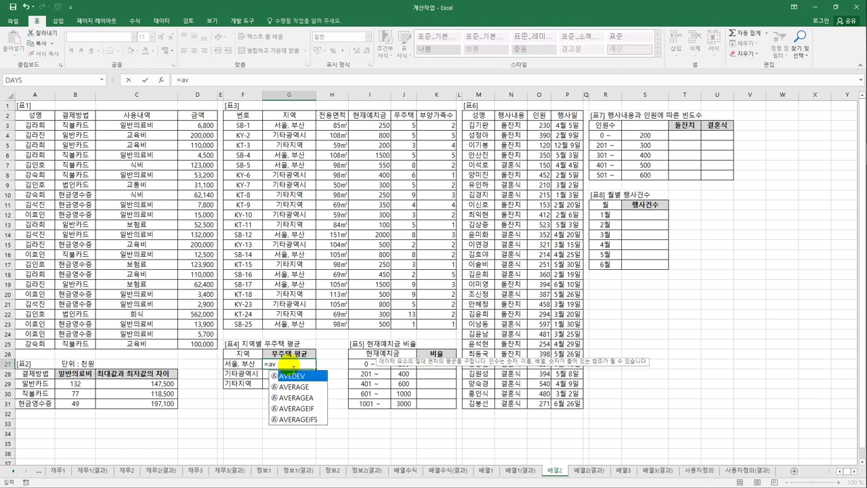
key(Down)
key(Tab)
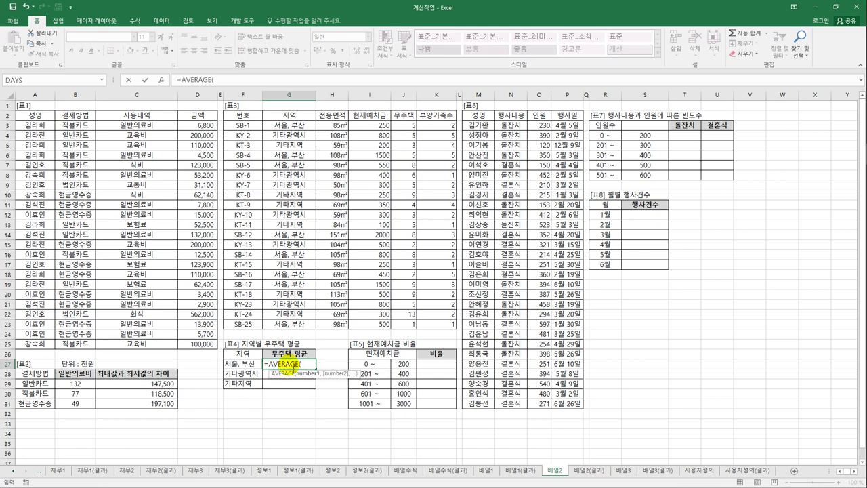
text(if()
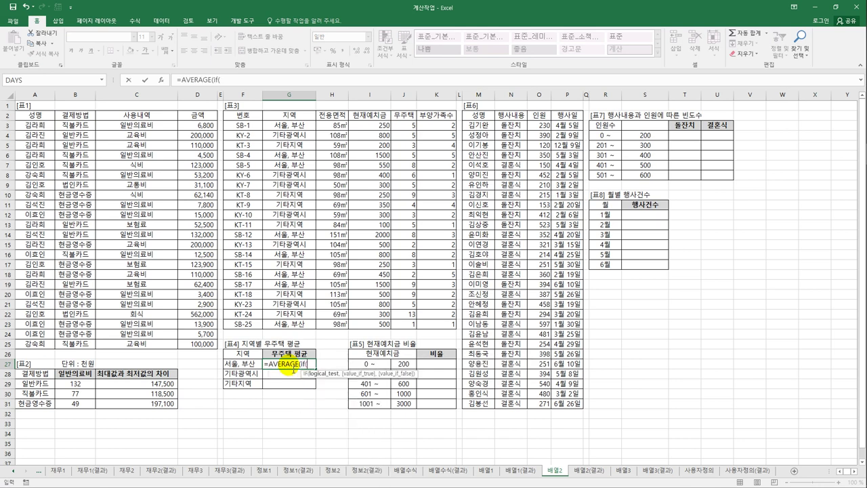
drag(292, 124, 290, 330)
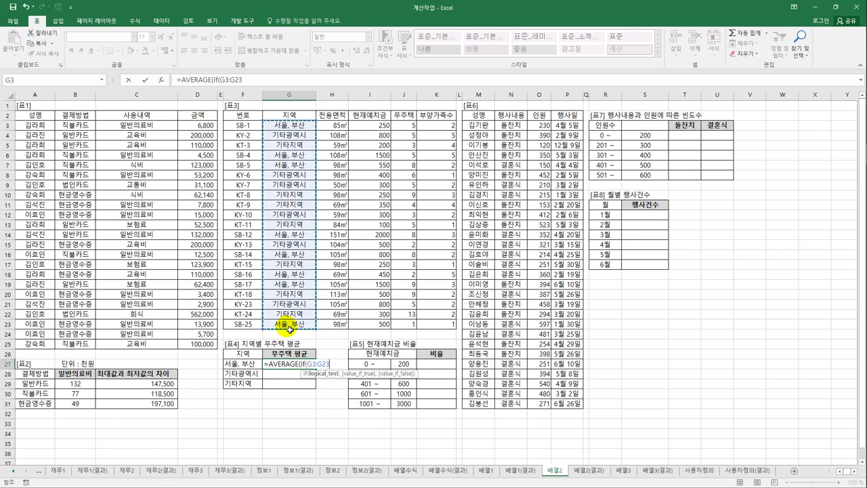
key(F4)
text(=)
click(249, 365)
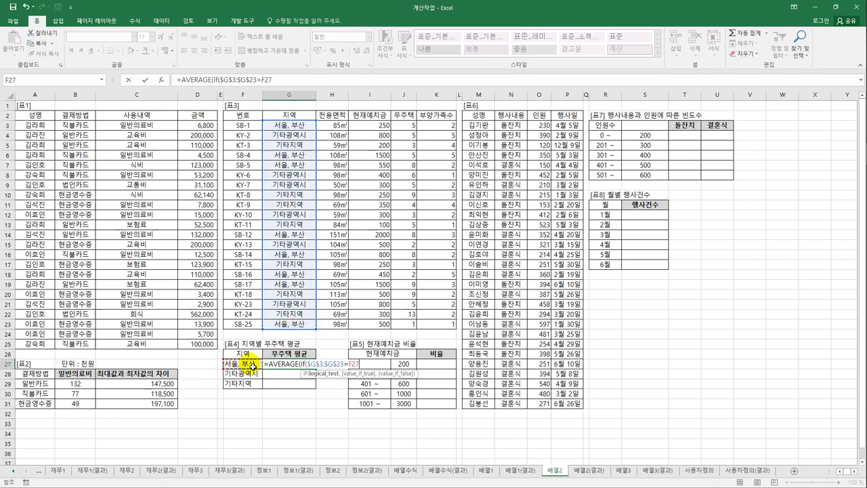
text(,)
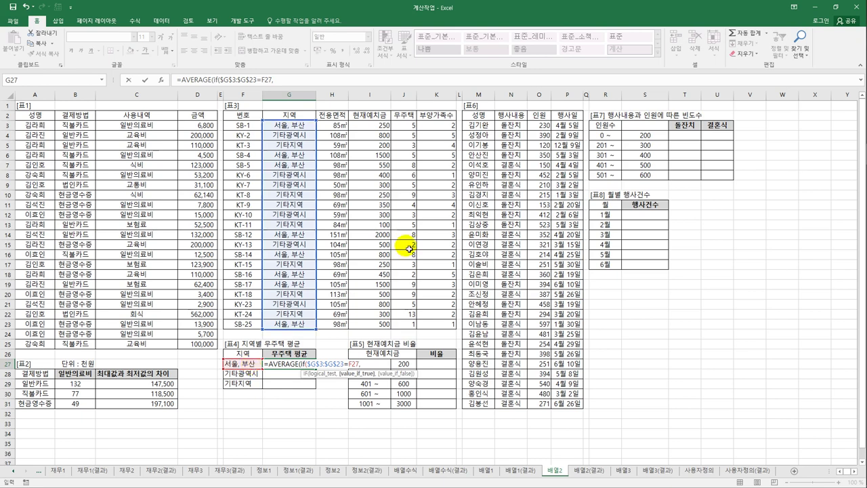
Step: Complete G27's AVERAGE(IF( formula with $J$3:$J$23 as the values to average and commit it as an array formula
drag(404, 126, 409, 332)
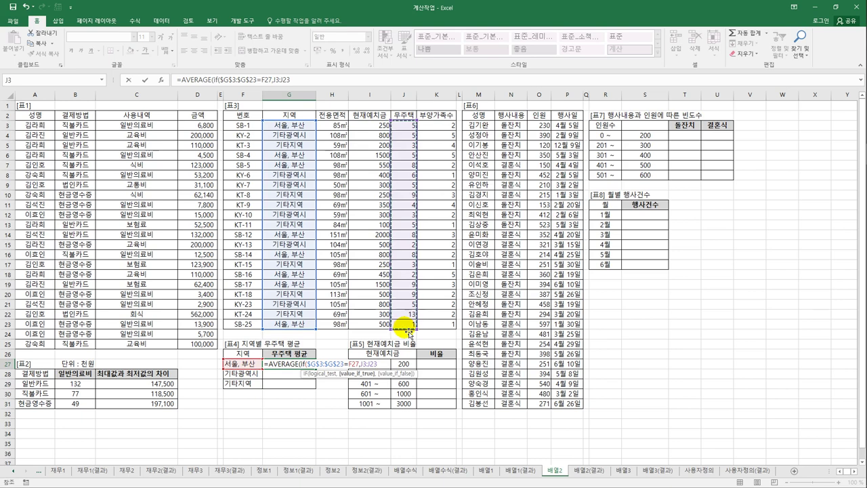
key(F4)
text())
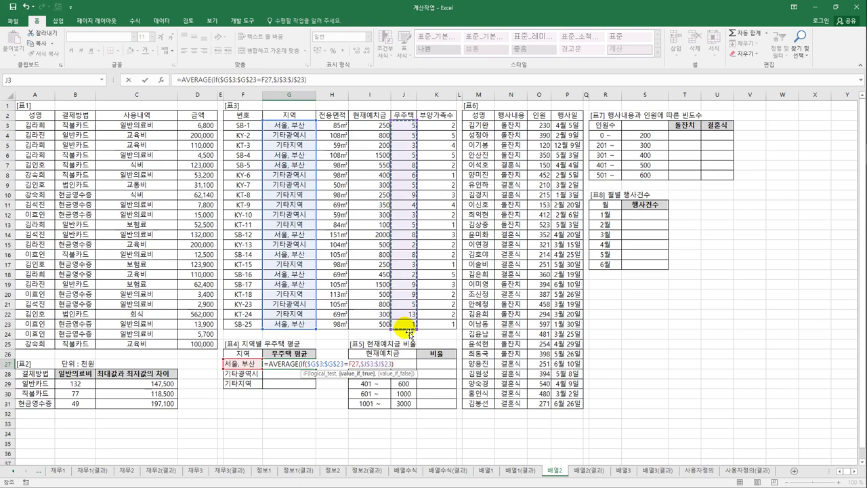
text())
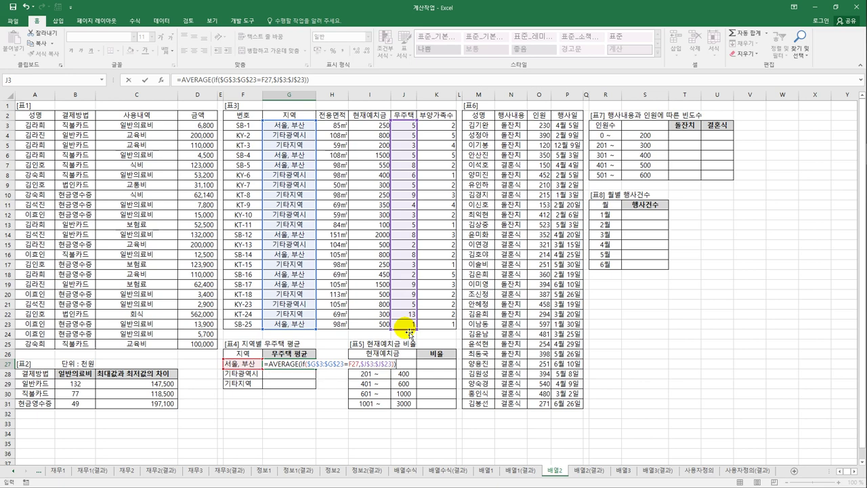
key(ctrl+shift+Return)
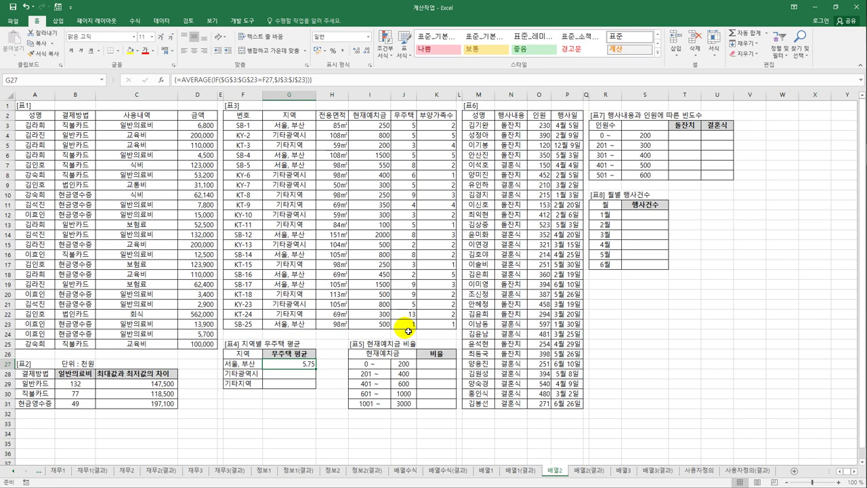
Step: Wrap G27's AVERAGE formula in a REPT function that repeats the "■" symbol
click(177, 79)
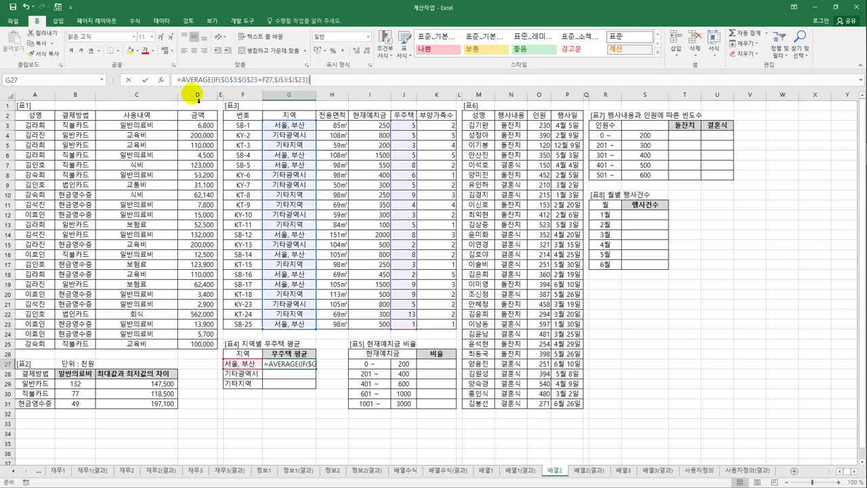
text(re)
click(220, 132)
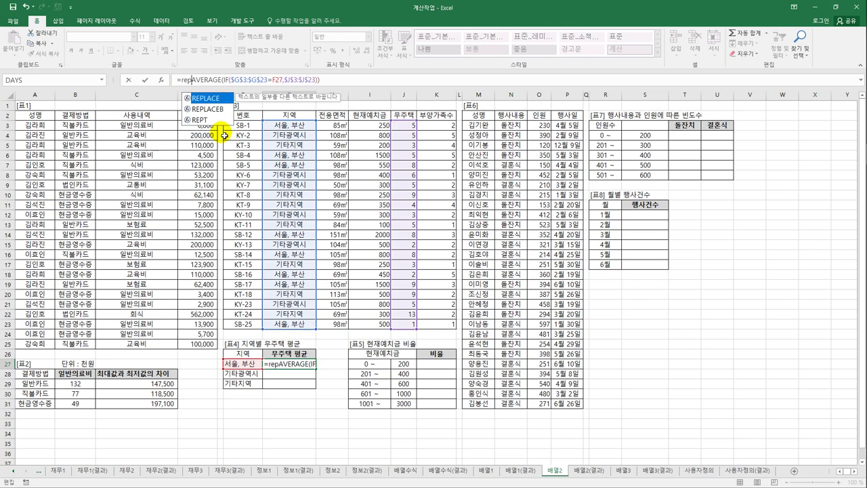
double_click(220, 132)
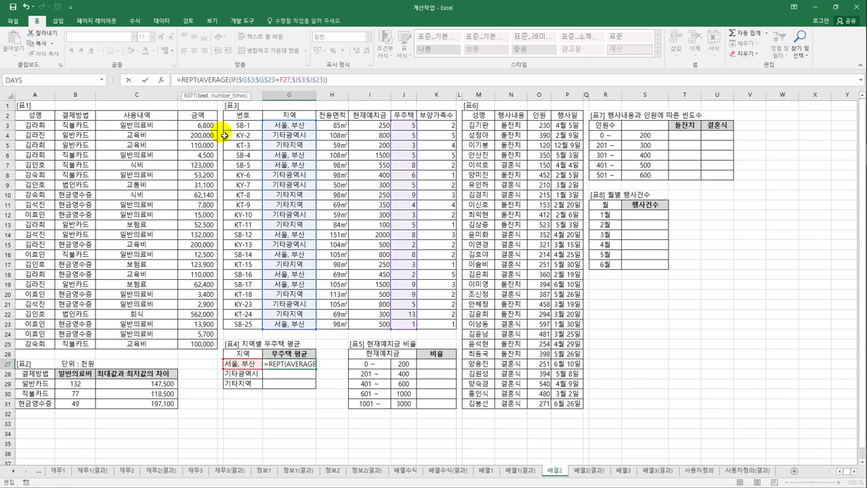
text(")
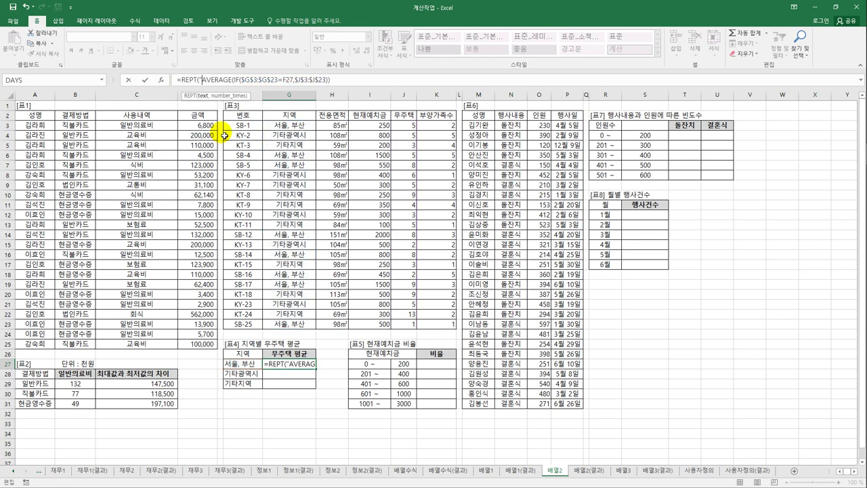
text(ㅁ)
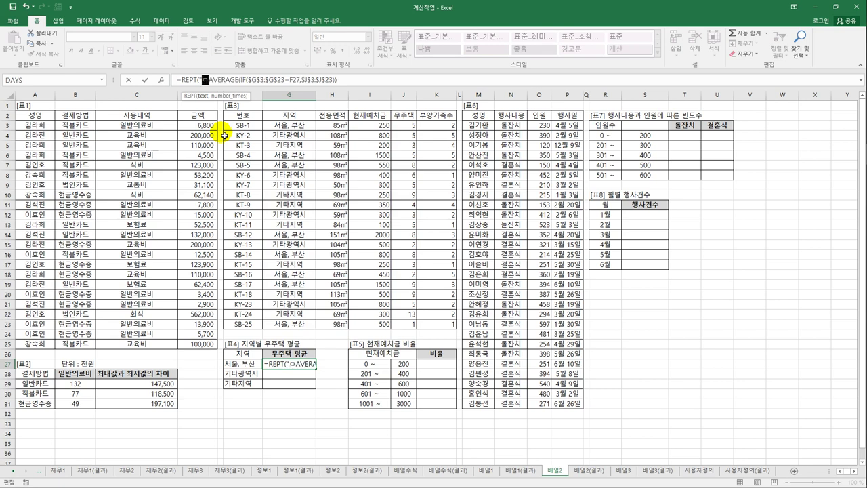
key(Hangul_Hanja)
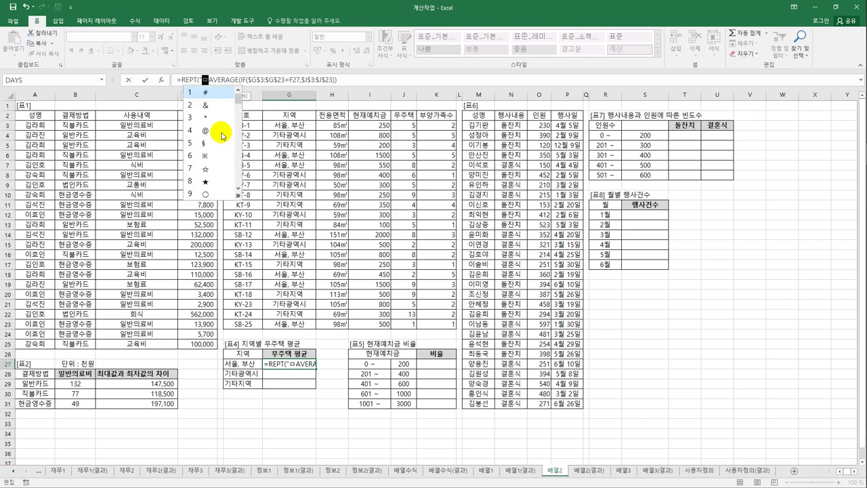
click(237, 194)
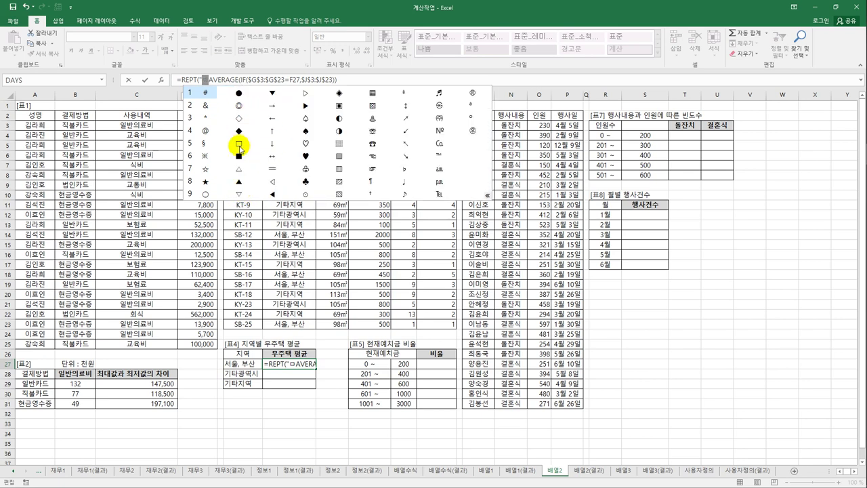
click(239, 156)
text(",)
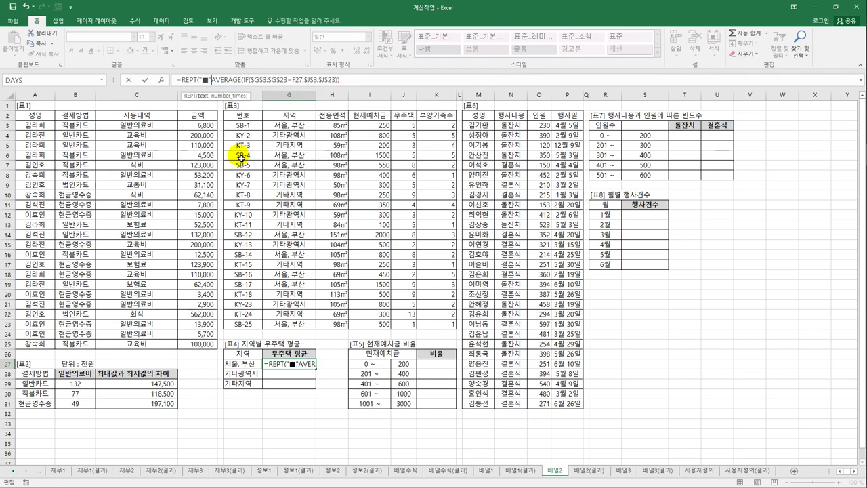
Step: Close the REPT formula in G27, commit it as an array formula and fill it down to G29
click(359, 80)
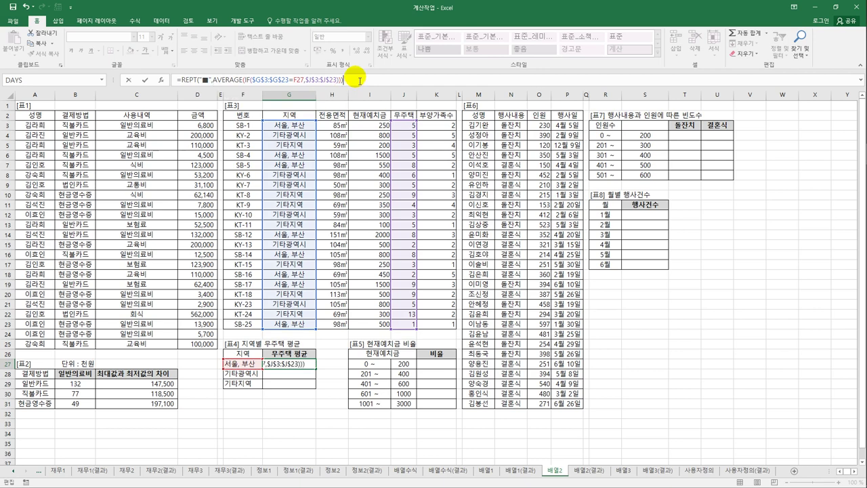
key(ctrl+shift+Return)
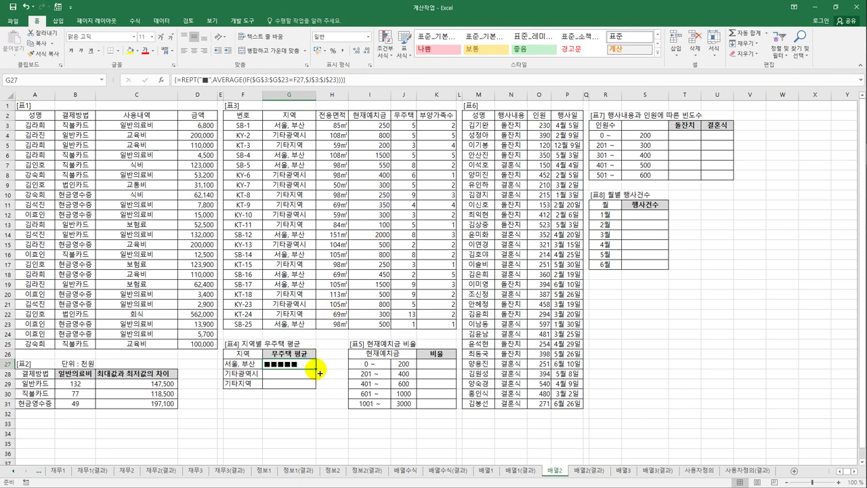
drag(316, 368, 315, 386)
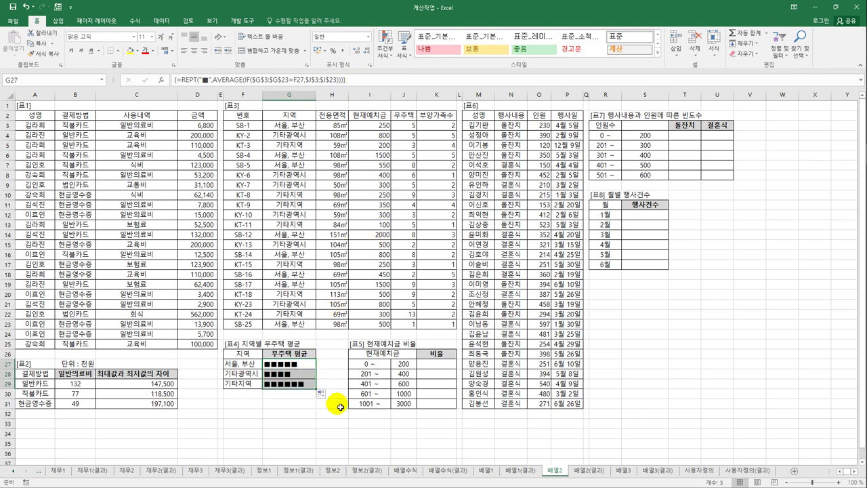
Step: Start a FREQUENCY formula across the 비율 cells K27:K31 of 표5
click(431, 364)
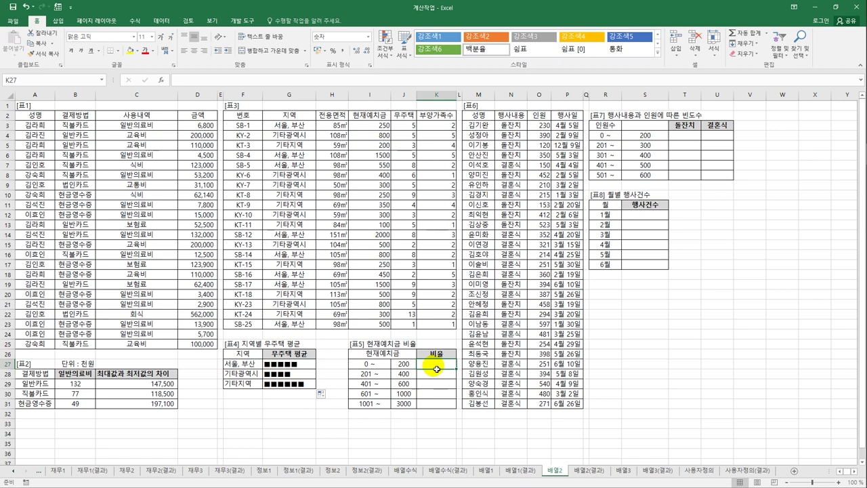
drag(437, 368, 439, 408)
drag(438, 408, 437, 407)
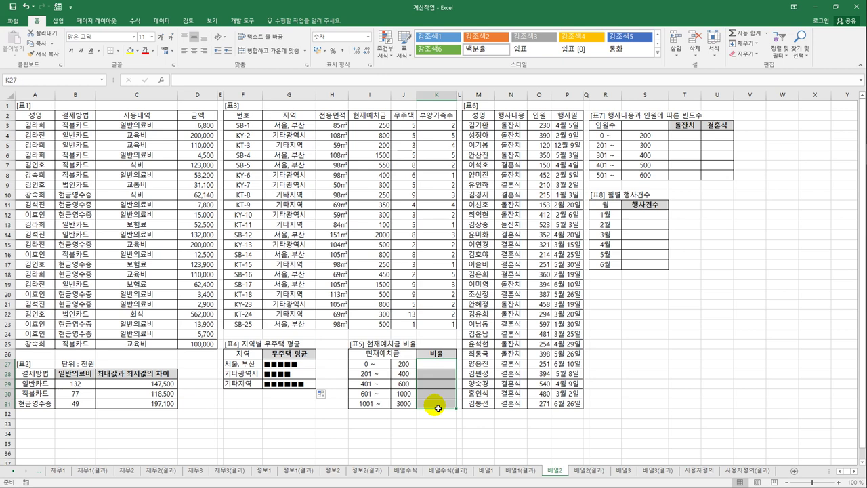
text(=)
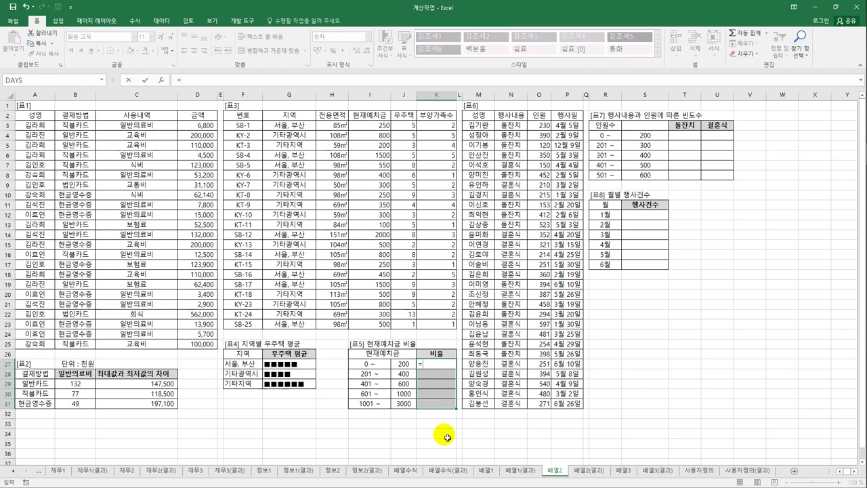
text(fr)
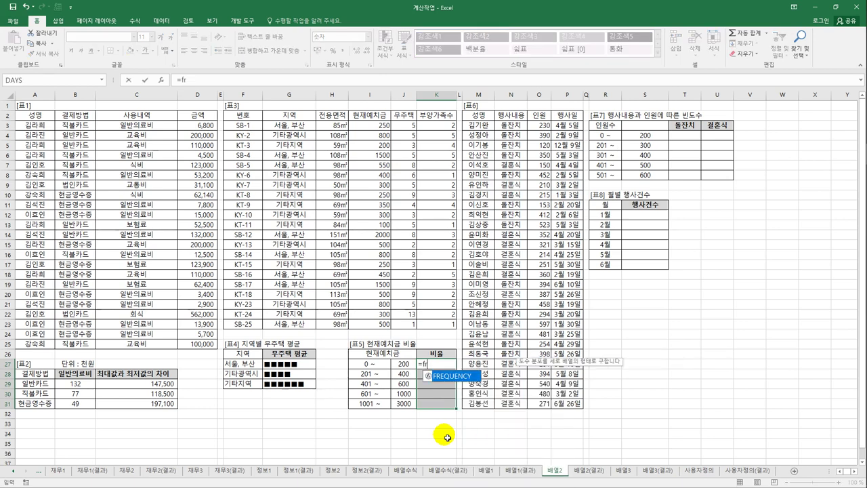
key(Tab)
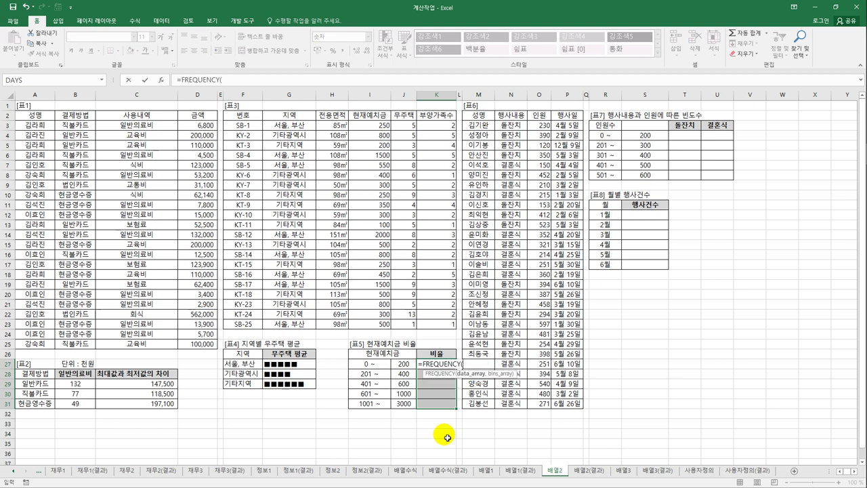
Step: Give FREQUENCY the data range I3:I23 and bins J27:J31, and commit it as an array formula in K27:K31
drag(379, 126, 384, 325)
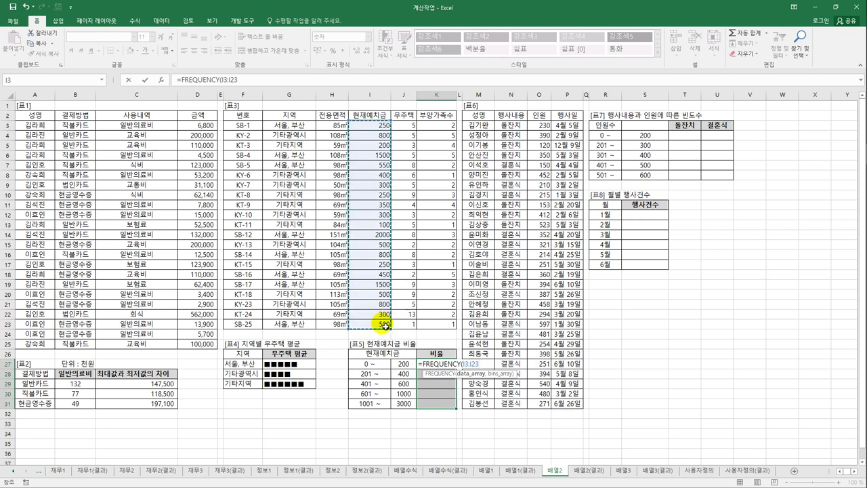
text(,)
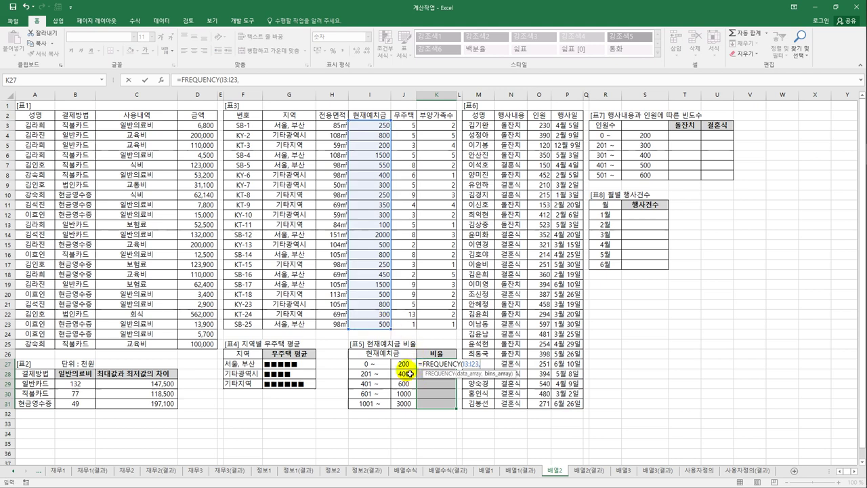
drag(403, 364, 408, 431)
text())
key(ctrl+shift+Return)
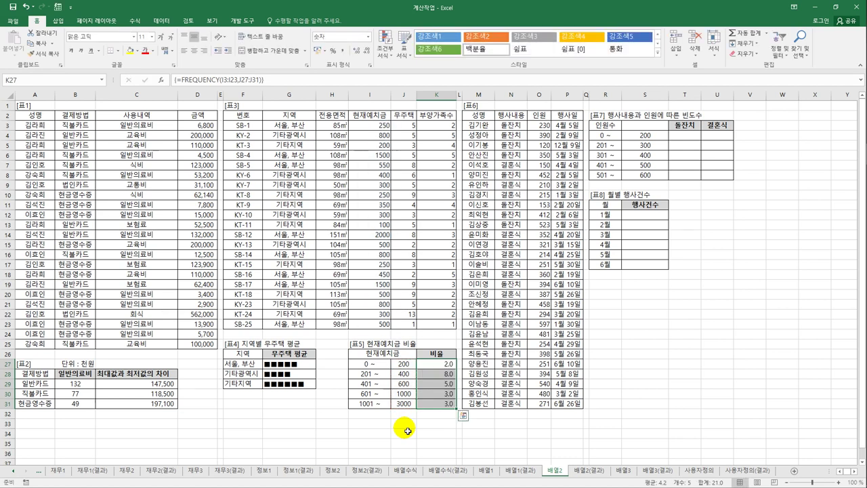
Step: Divide the FREQUENCY formula in K27:K31 by COUNT(I3:I23) and commit it again as an array formula
click(277, 81)
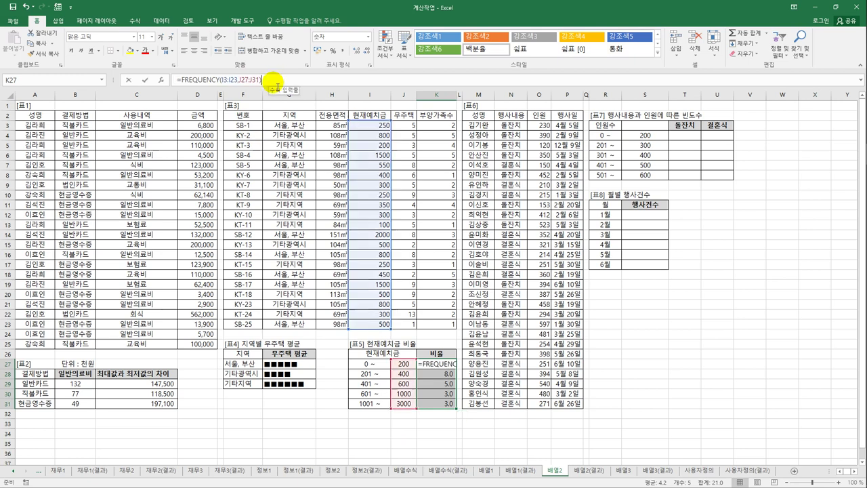
text(/)
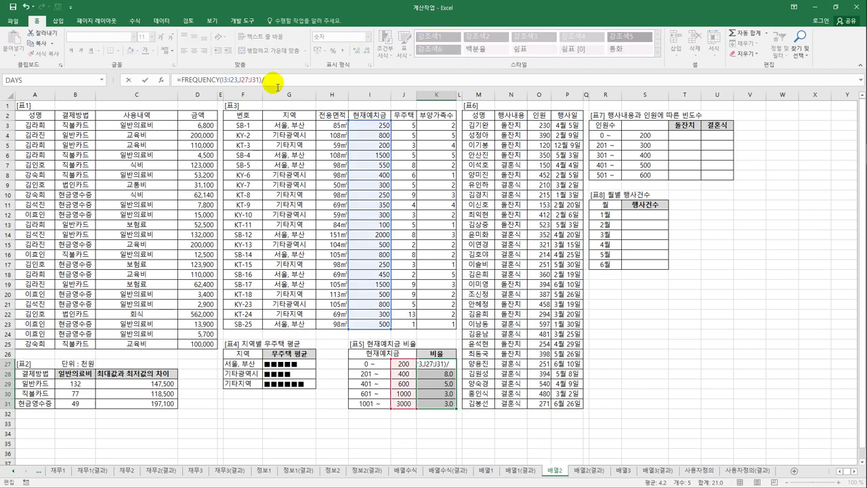
text(c)
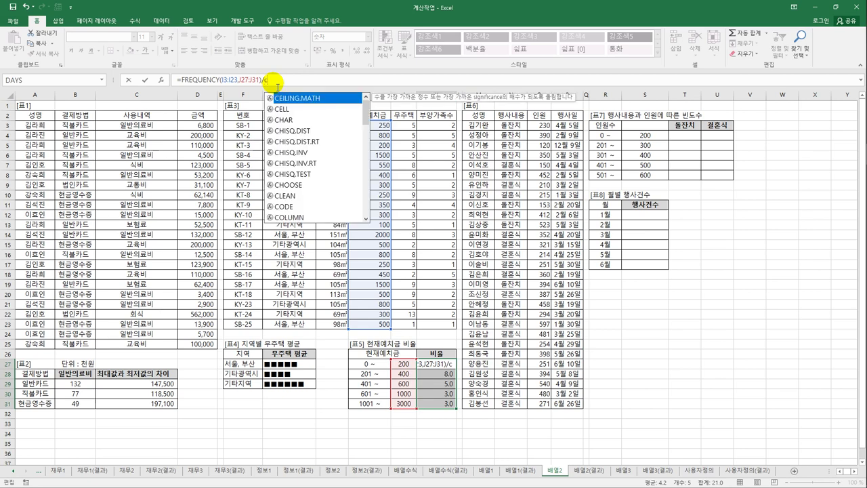
text(ount()
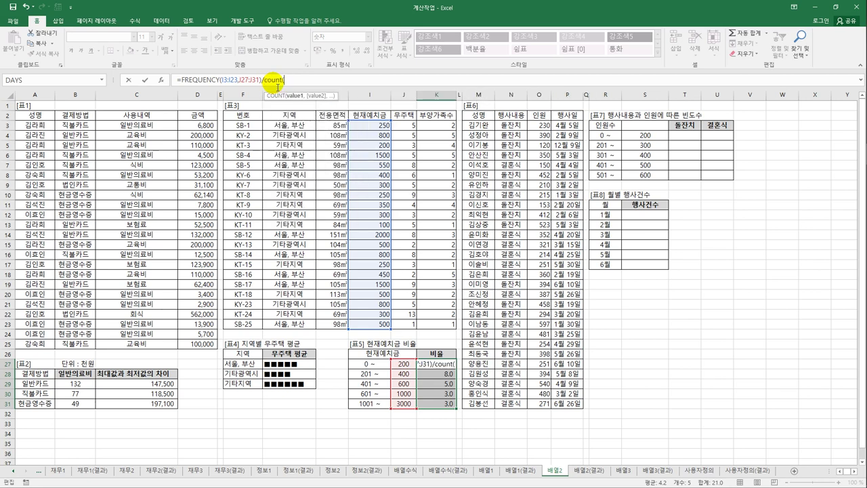
drag(366, 126, 379, 329)
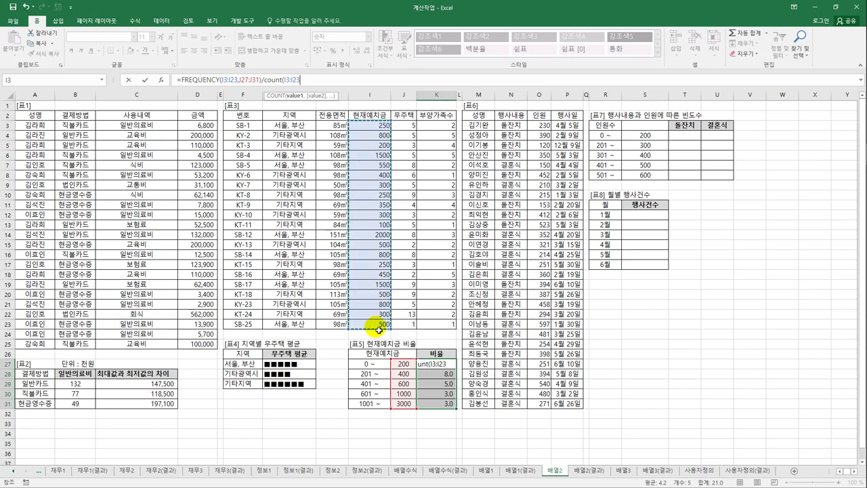
text())
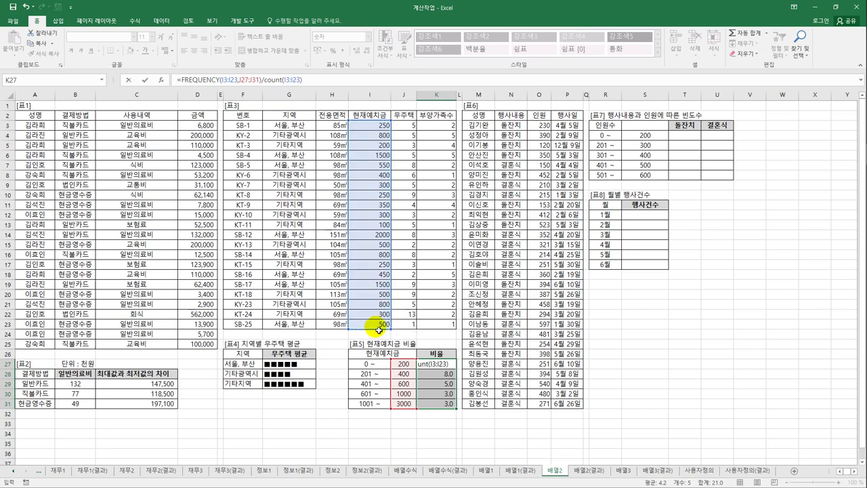
key(ctrl+shift+Return)
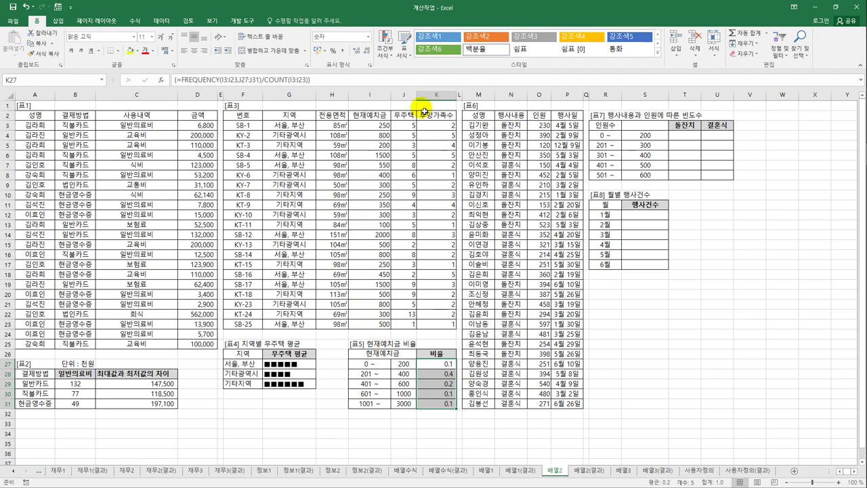
Step: Multiply the ratio formula in K27:K31 by 100 and recommit it as an array formula
click(328, 87)
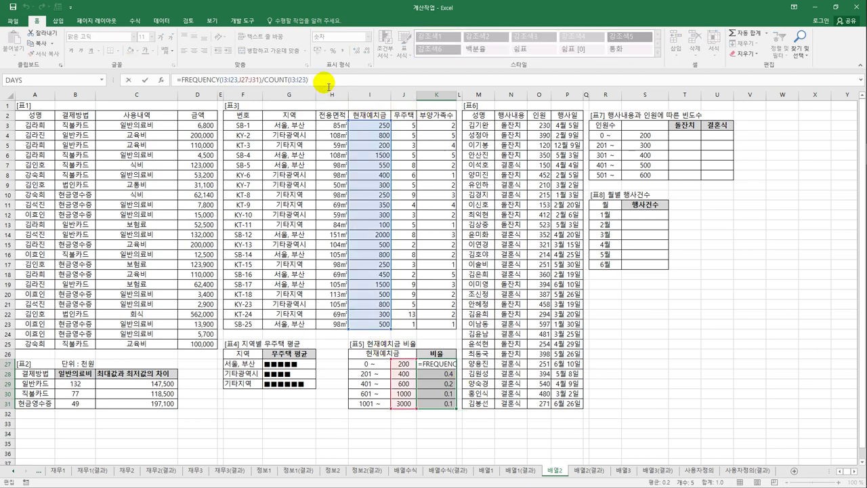
text(*100)
key(ctrl+shift+Return)
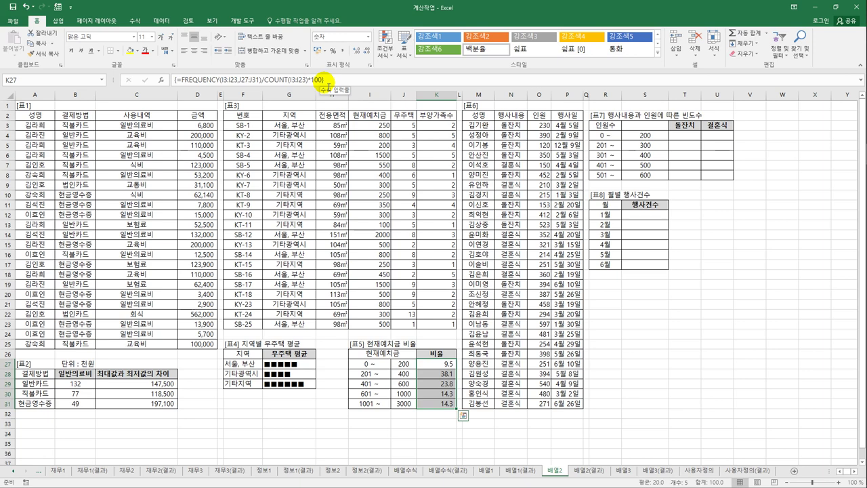
Step: Start a FREQUENCY formula with a nested IF across the 돌잔치 cells T4:T8 of 표7
click(684, 134)
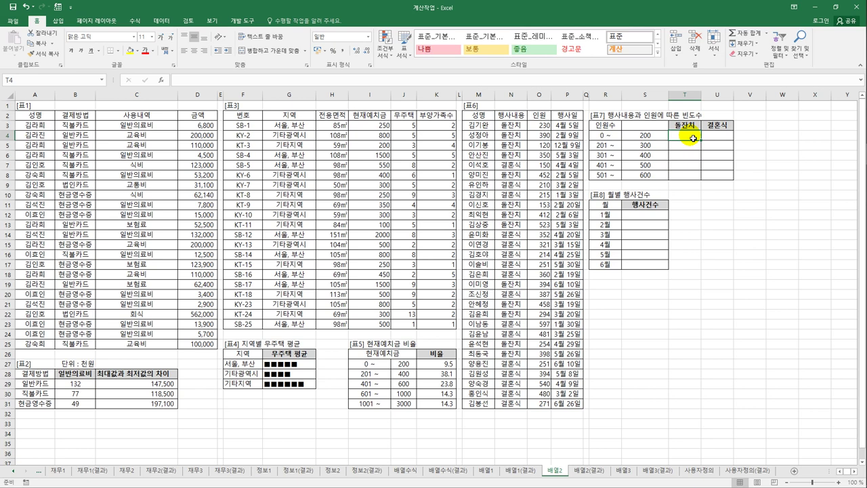
drag(693, 139, 692, 182)
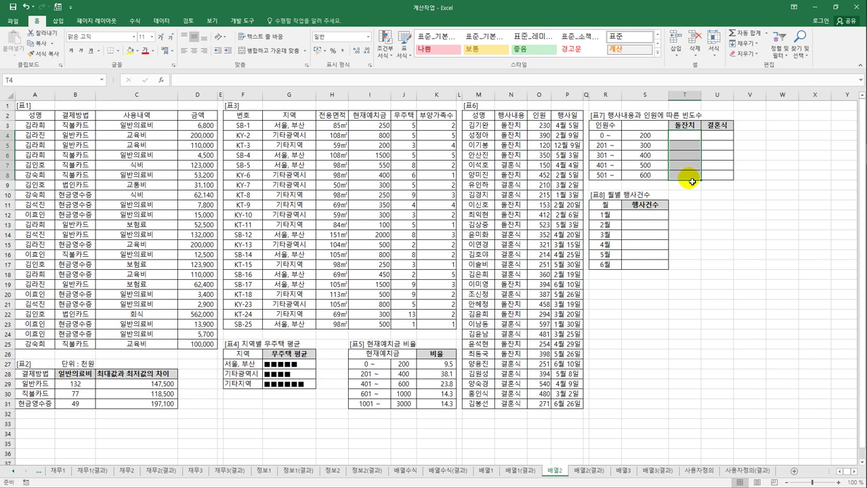
text(=)
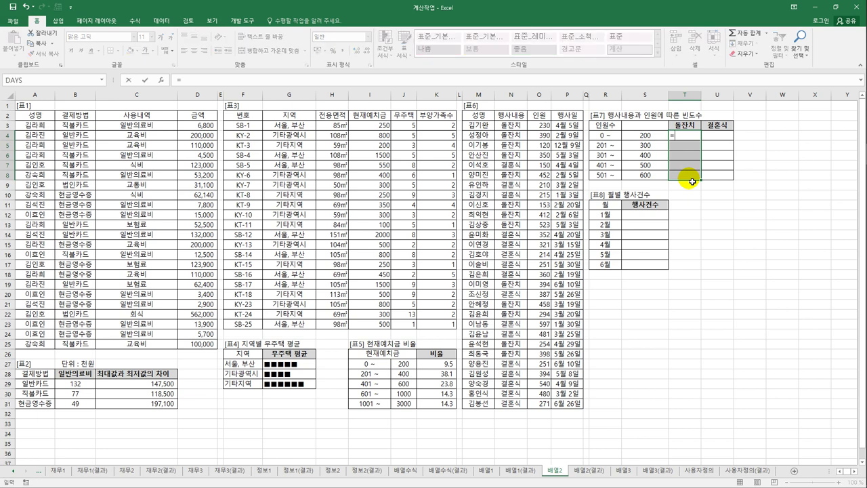
text(FR)
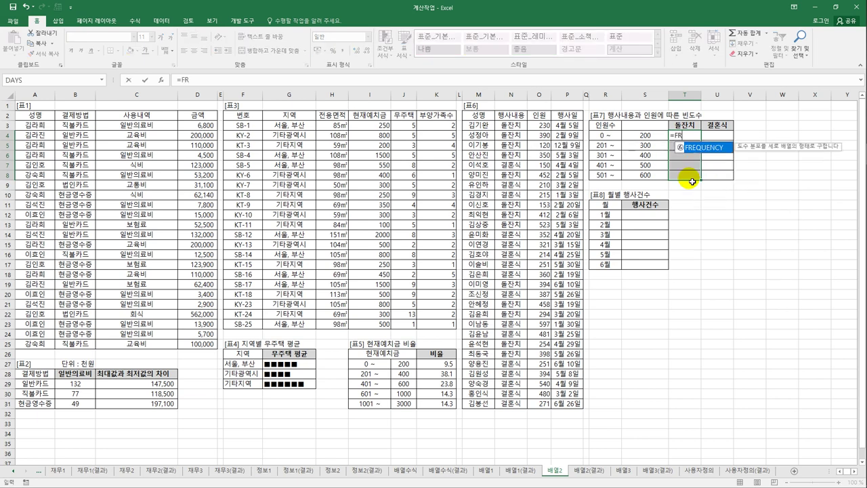
key(Tab)
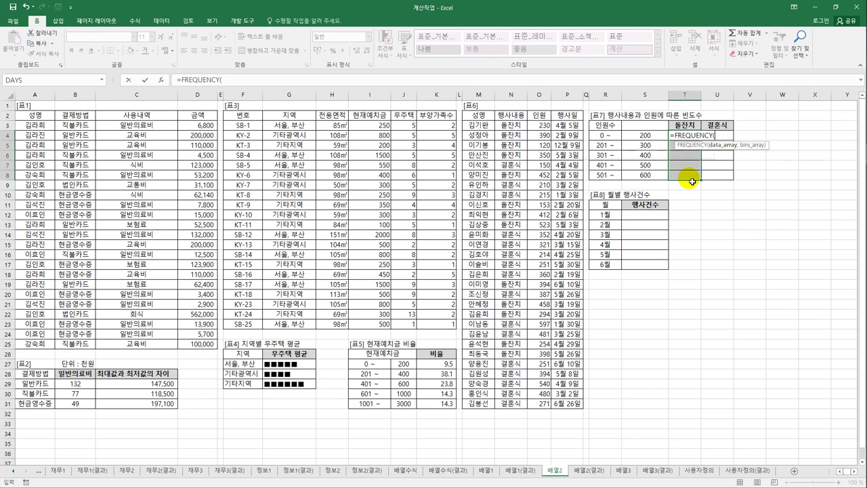
text(IF)
key(Tab)
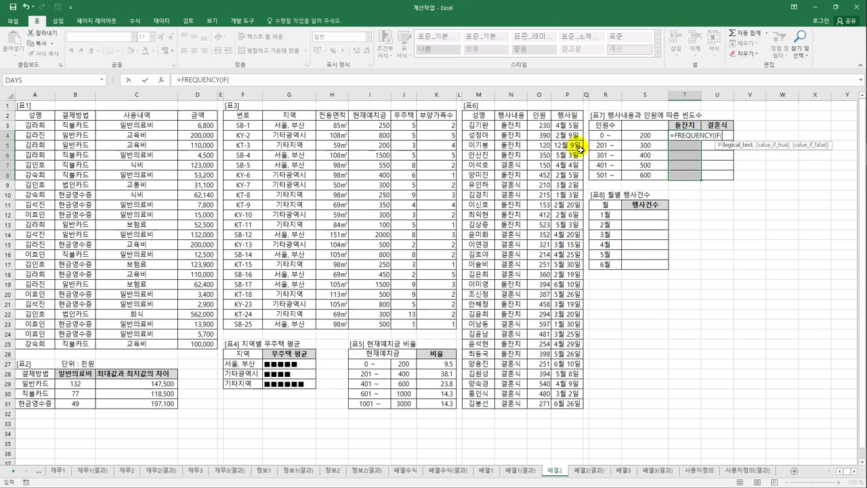
Step: Set the IF condition to compare the 행사내용 range $N$3:$N$31 with the column heading T$3
drag(525, 128, 513, 404)
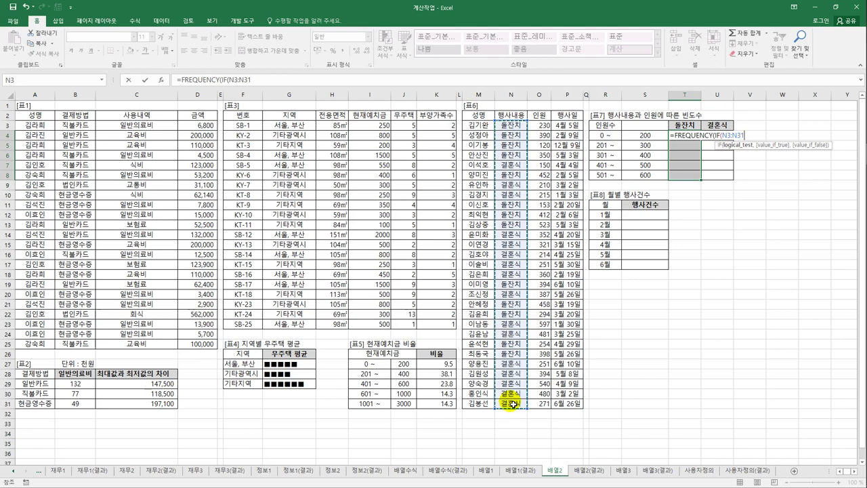
key(F4)
text(=)
click(680, 126)
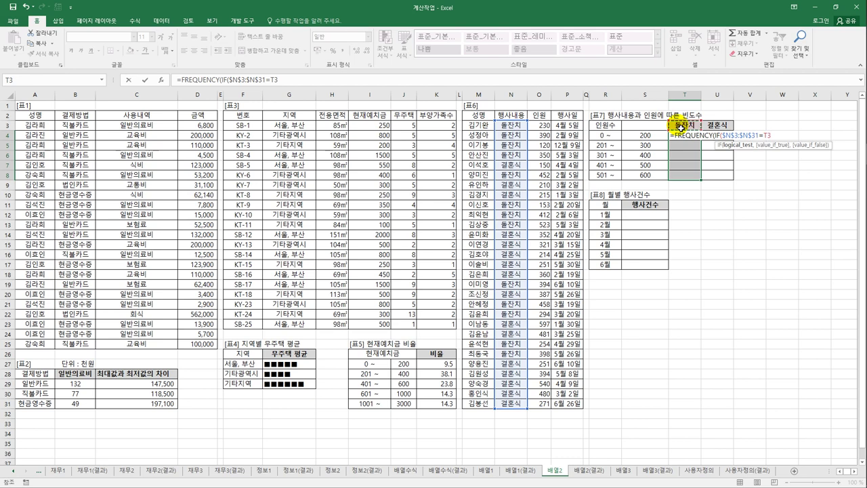
key(F4)
key(F4)
text(,)
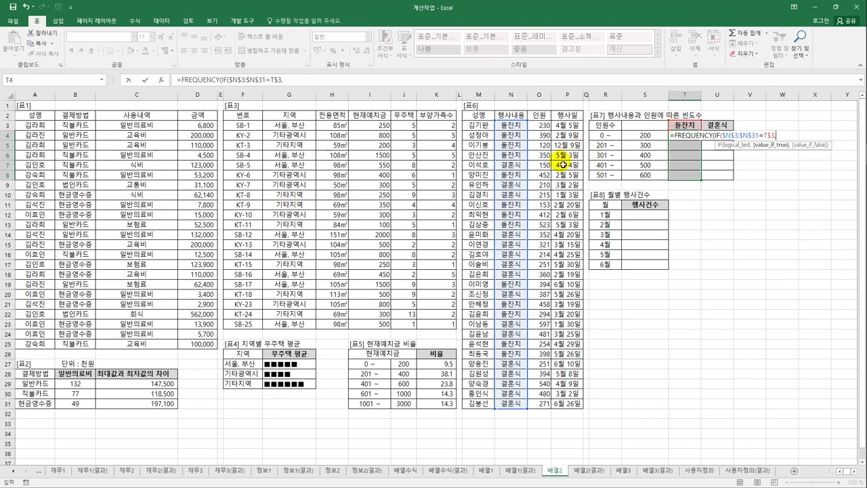
Step: Return the 인원 range $O$3:$O$31 when the condition is true and close the nested IF
drag(540, 126, 543, 405)
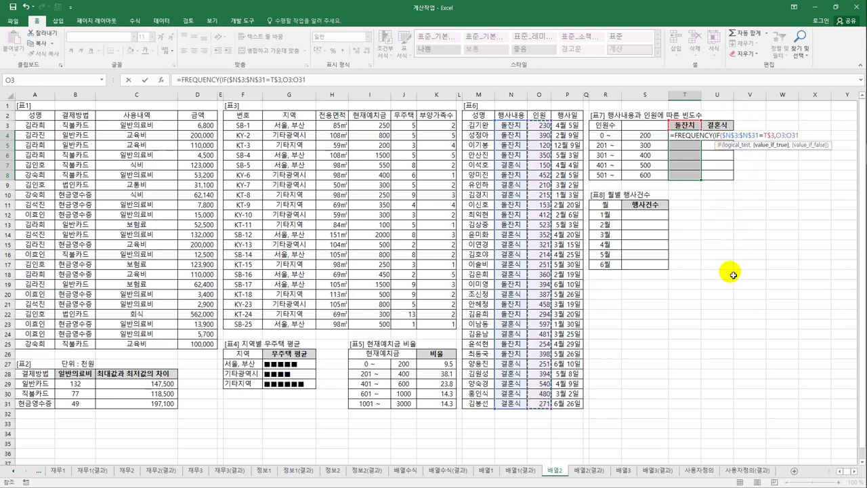
key(F4)
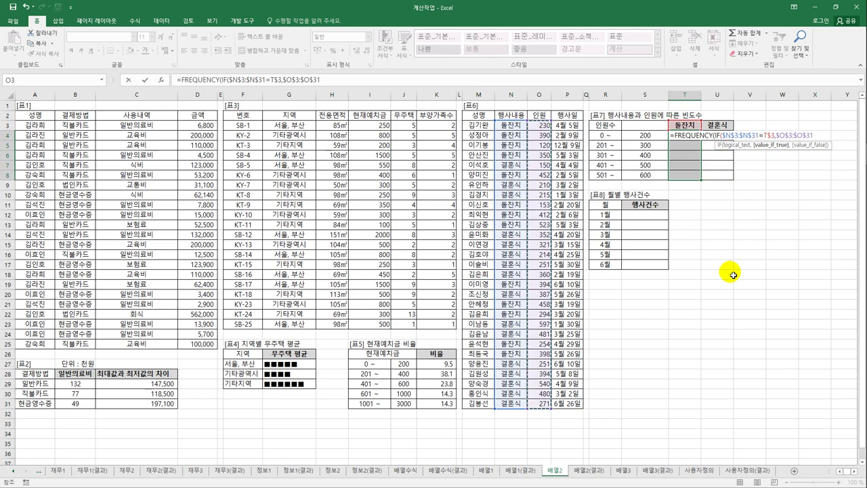
text()))
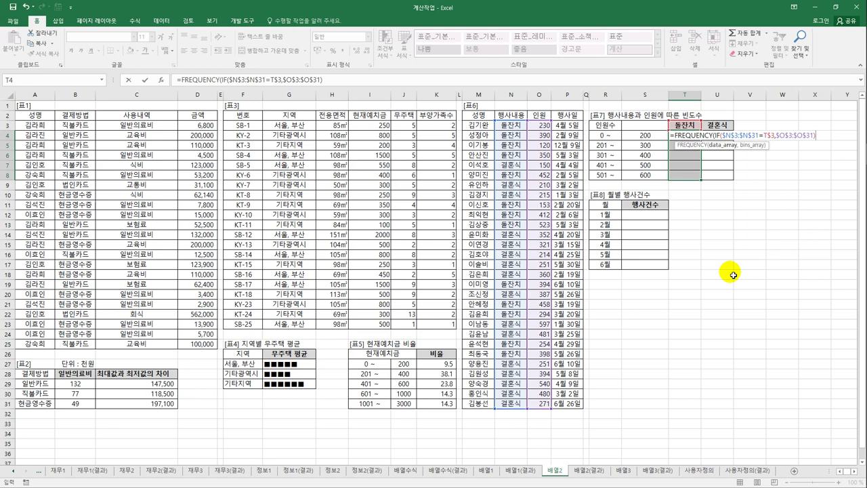
text(,)
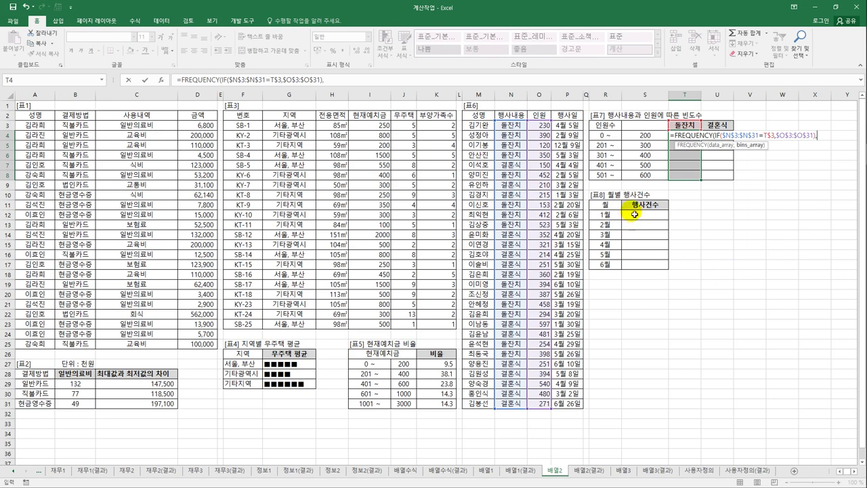
Step: Give FREQUENCY the bins $S$4:$S$8, commit it as an array formula and fill it across to the 결혼식 column
drag(645, 136, 652, 175)
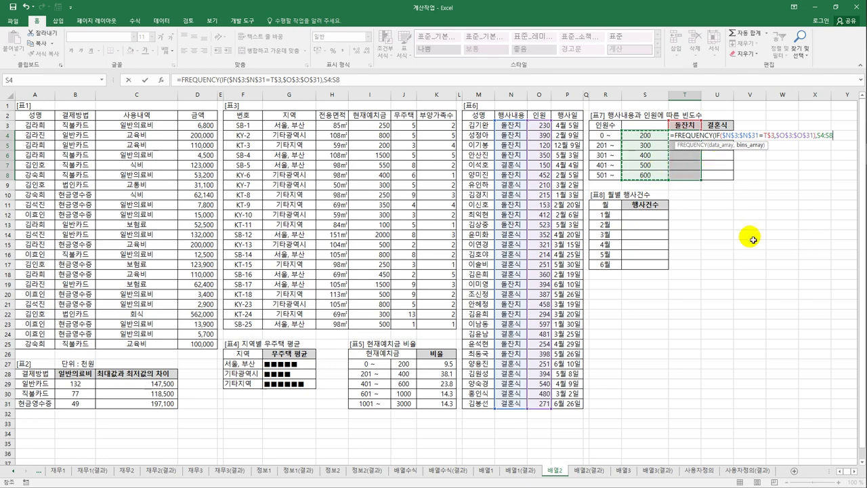
key(F4)
text())
key(ctrl+shift+Return)
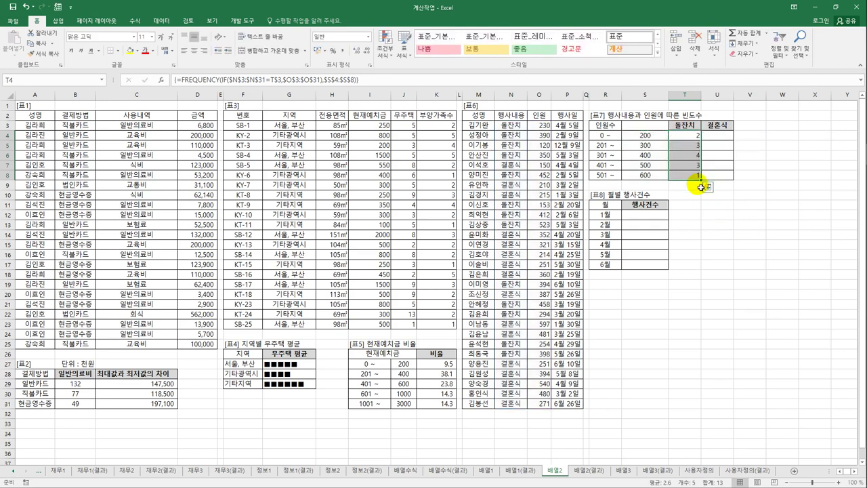
drag(718, 179, 728, 177)
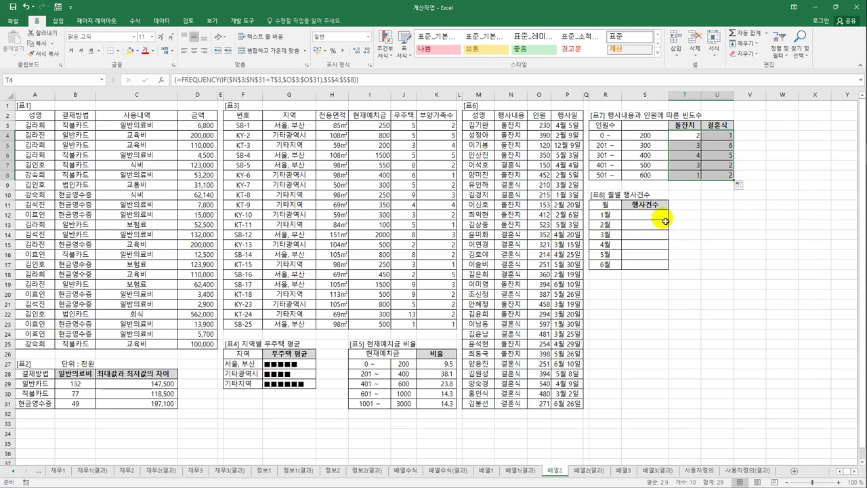
Step: Start a SUM formula with nested IF and MONTH functions in the 1월 행사건수 cell S12 of 표8
click(664, 216)
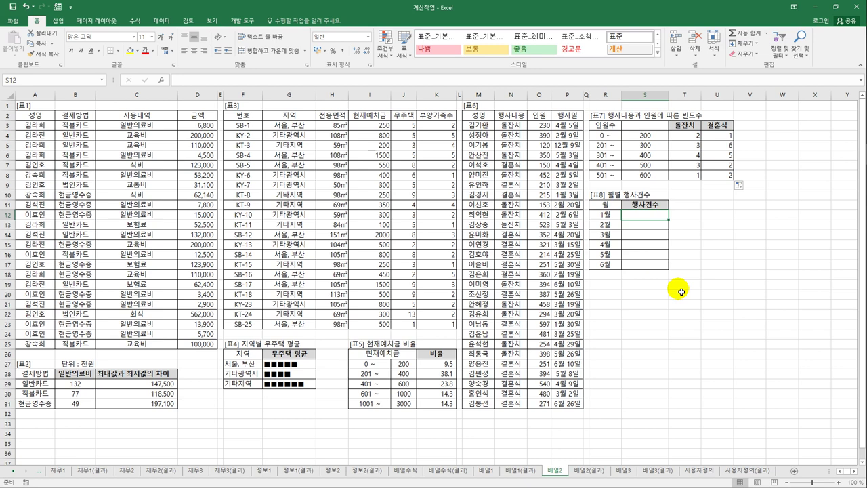
text(=)
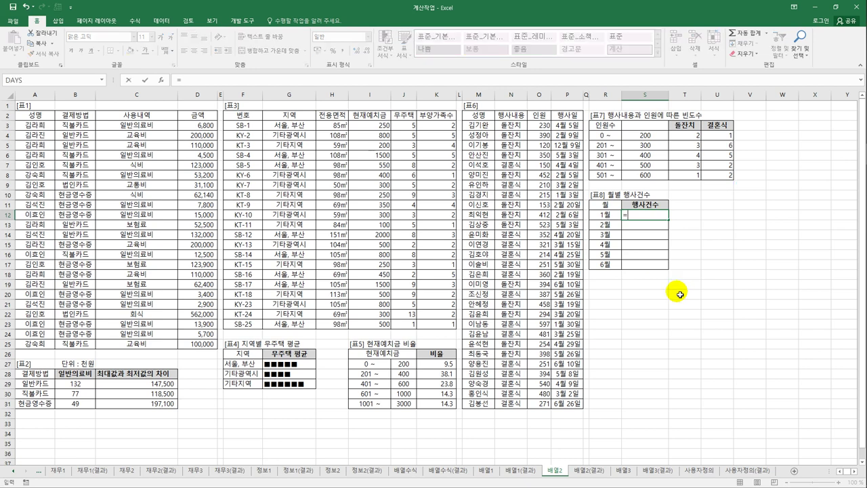
text(SUM)
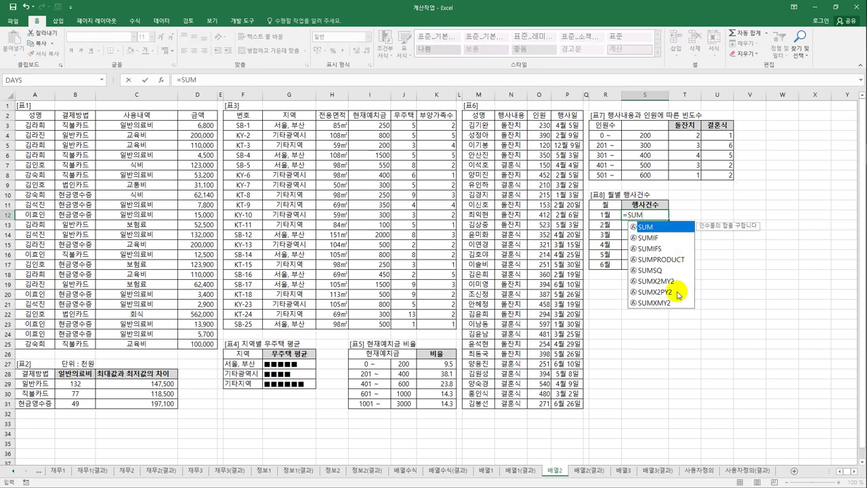
text((IF()
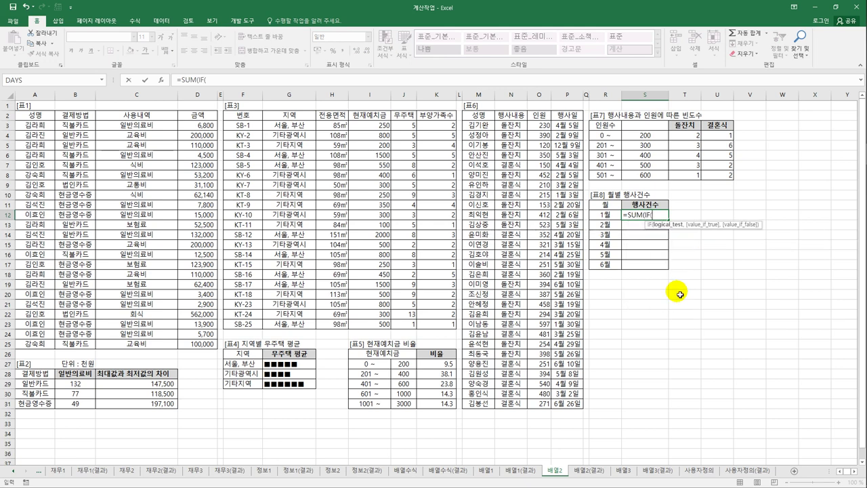
text(MONTH()
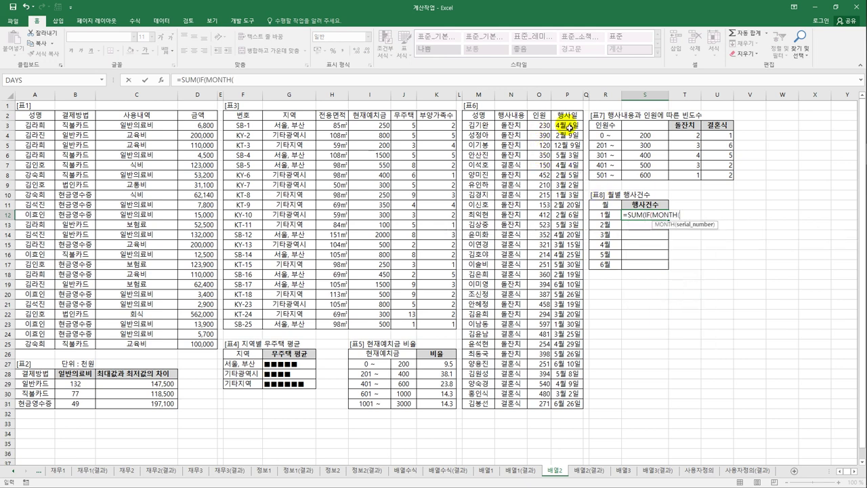
Step: Set the IF condition to compare the month of the 행사일 range $P$3:$P$31 with R12
drag(566, 126, 555, 405)
key(F4)
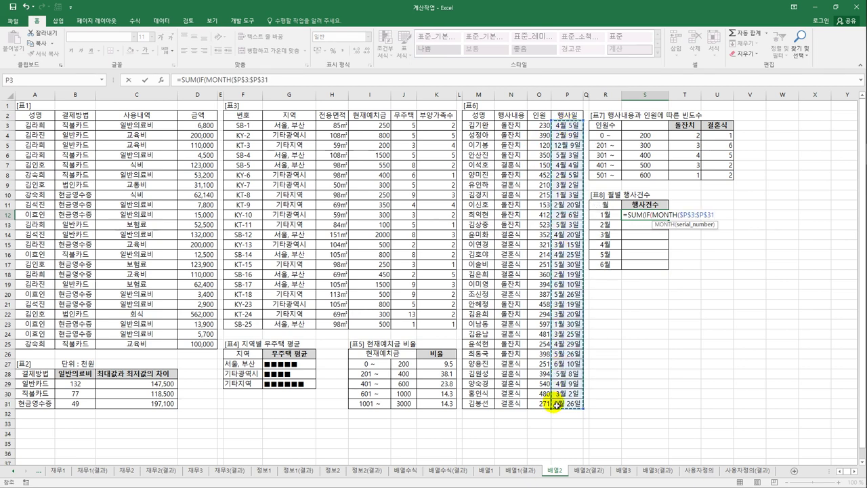
text()=)
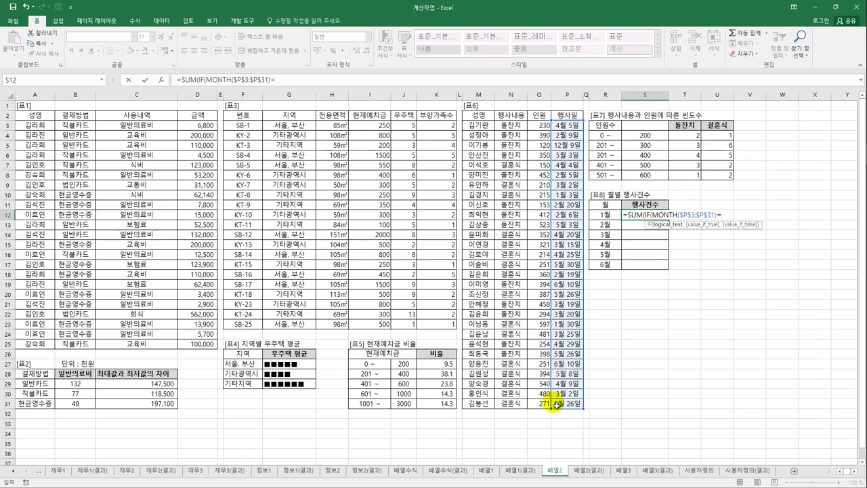
key(Left)
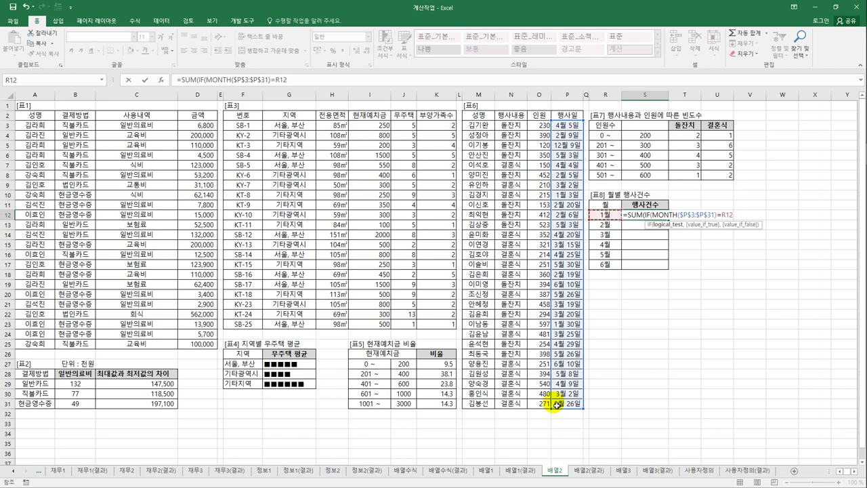
text(,)
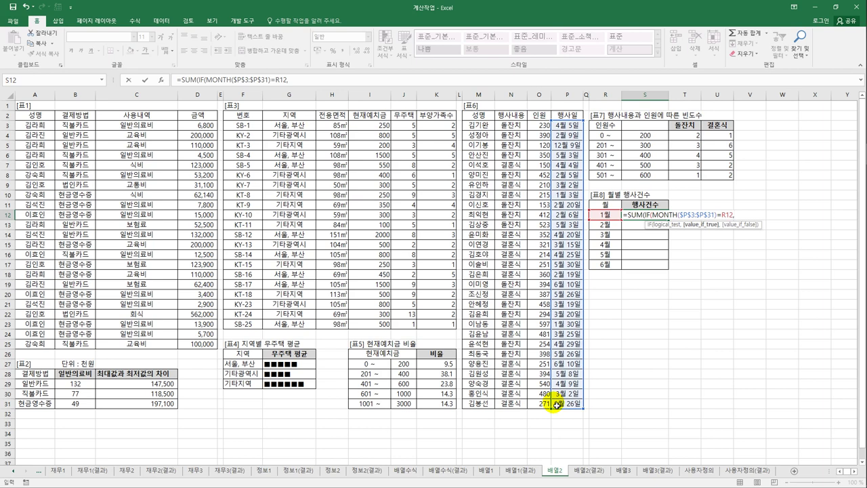
Step: Return 1 for matching months, commit S12 as an array formula and fill it down to S17
text(1))
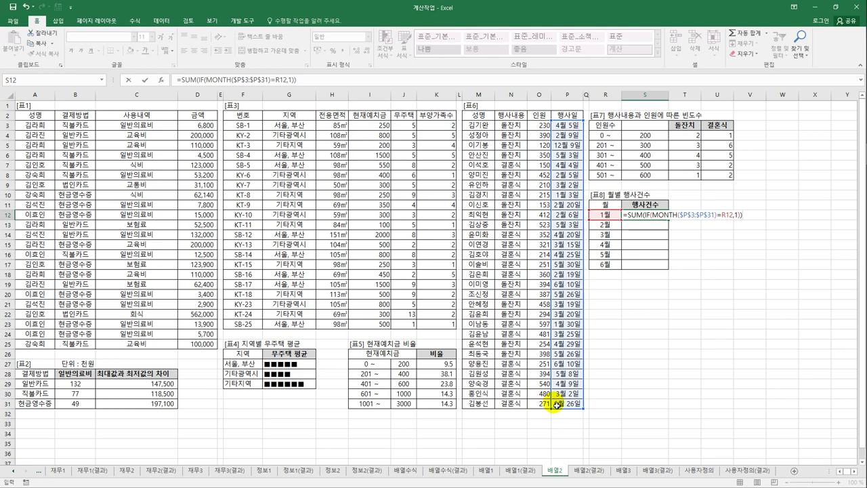
key(ctrl+shift+Return)
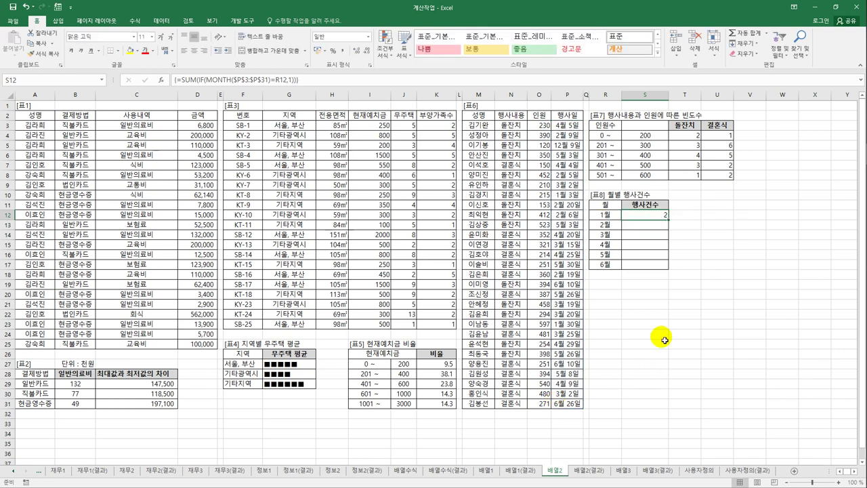
drag(668, 218, 672, 271)
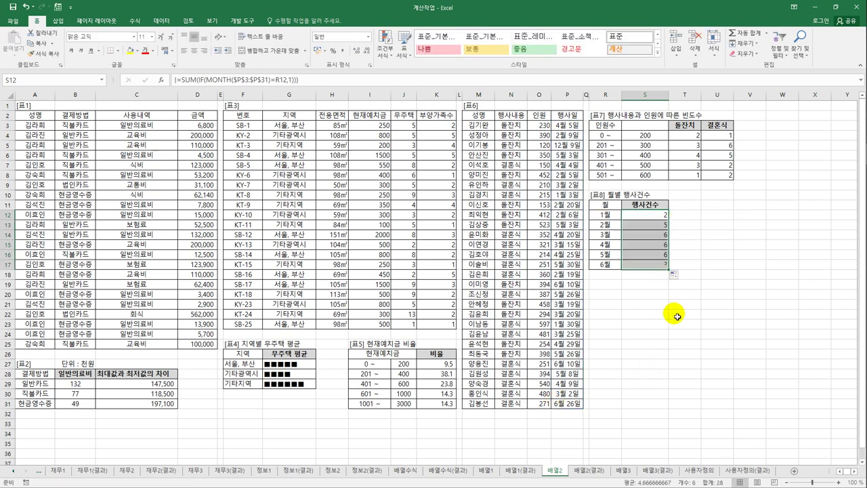
Step: Insert a REPT function in front of the SUM expression in S12's formula
click(646, 217)
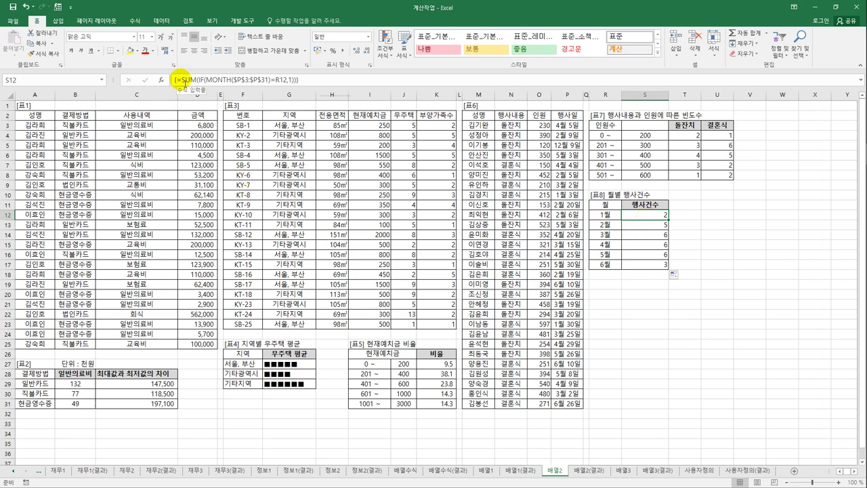
click(181, 80)
text(REP)
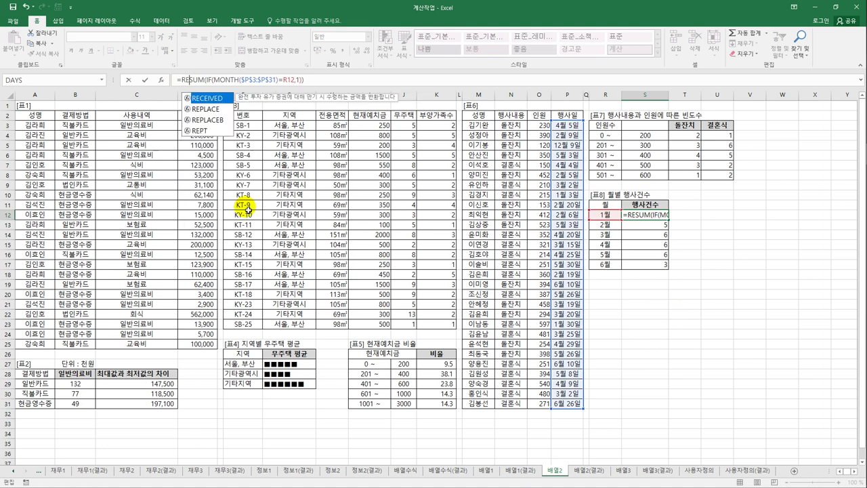
key(Down)
key(Down)
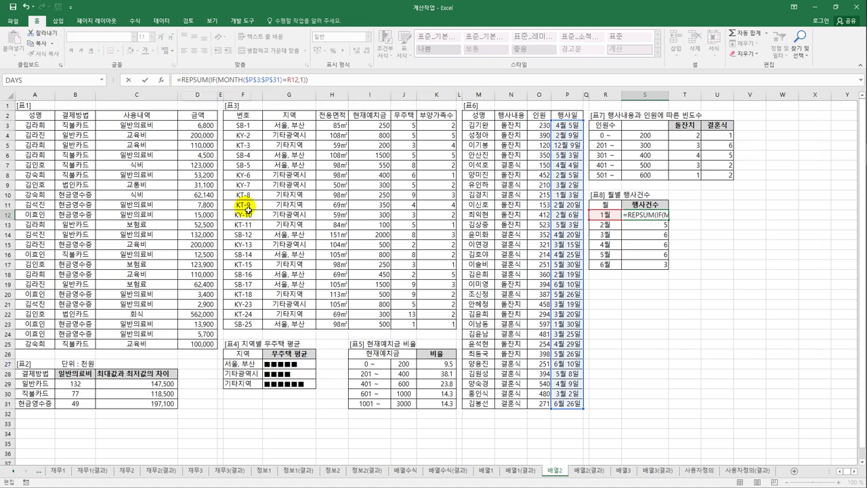
key(Tab)
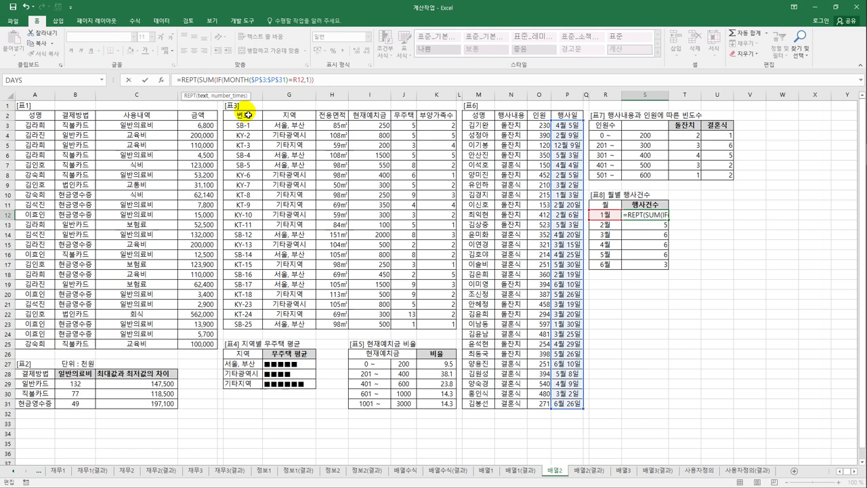
Step: Set the REPT text argument in S12 to the "♥" symbol, followed by the comma before the SUM expression
text("A)
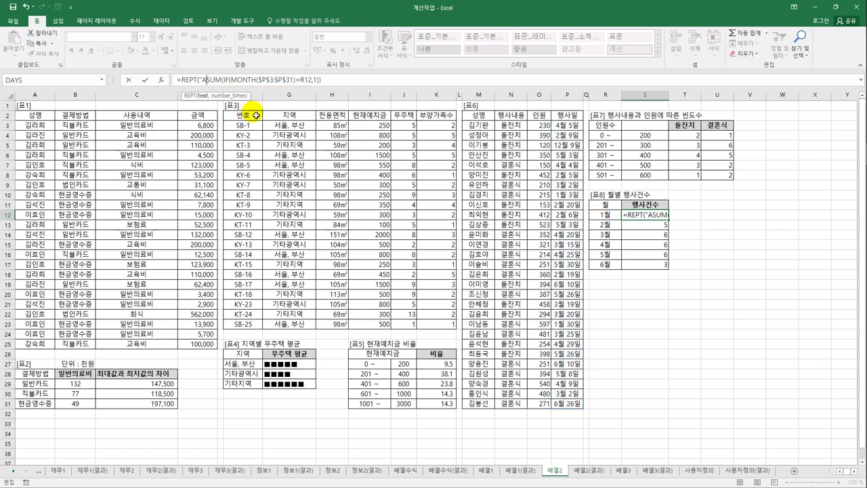
key(BackSpace)
text(ㅁ)
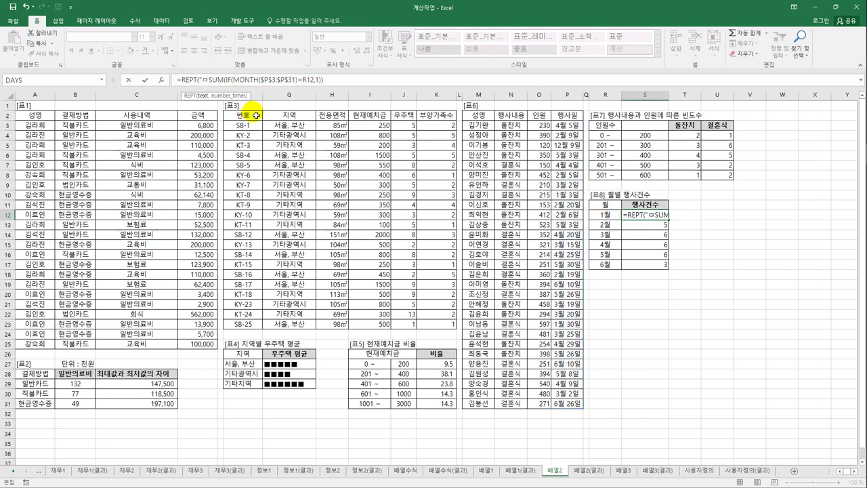
key(Hangul_Hanja)
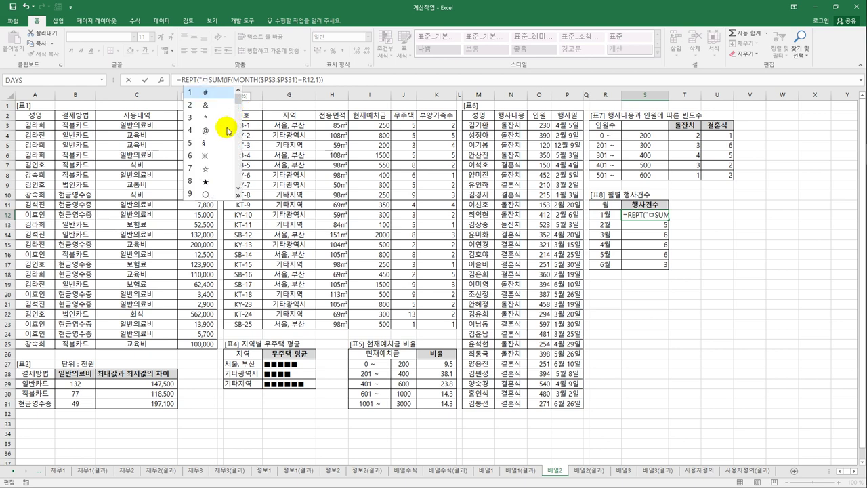
click(238, 192)
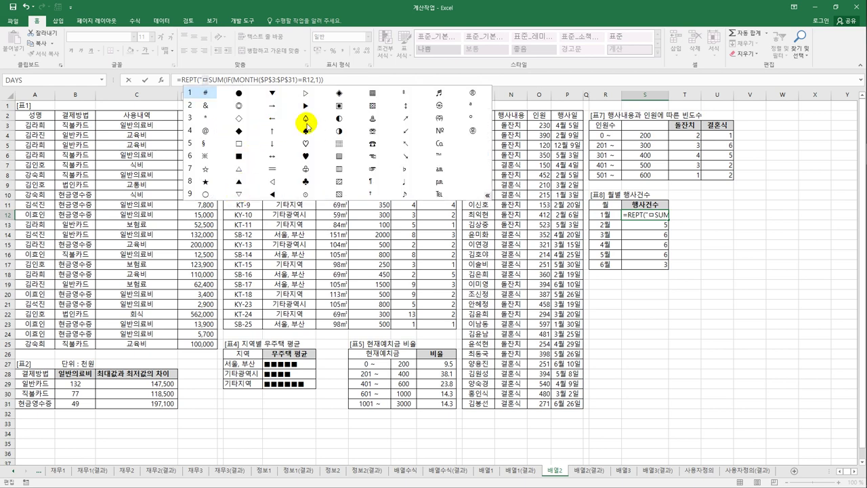
click(306, 156)
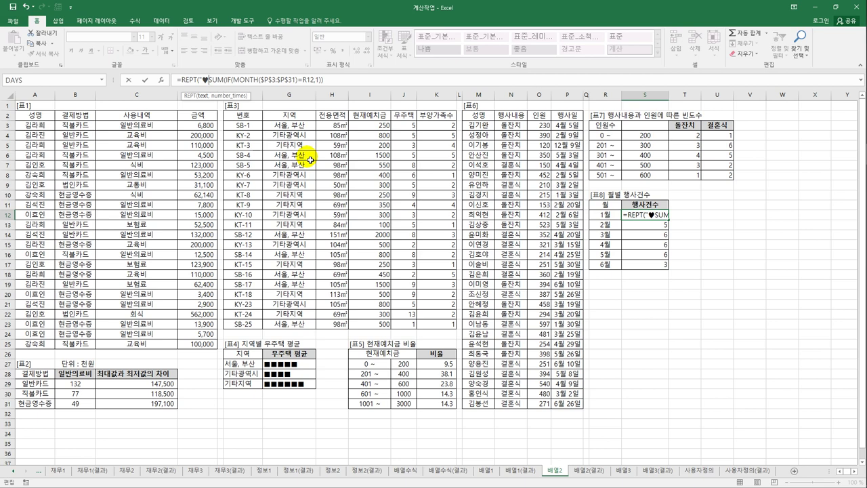
text(",)
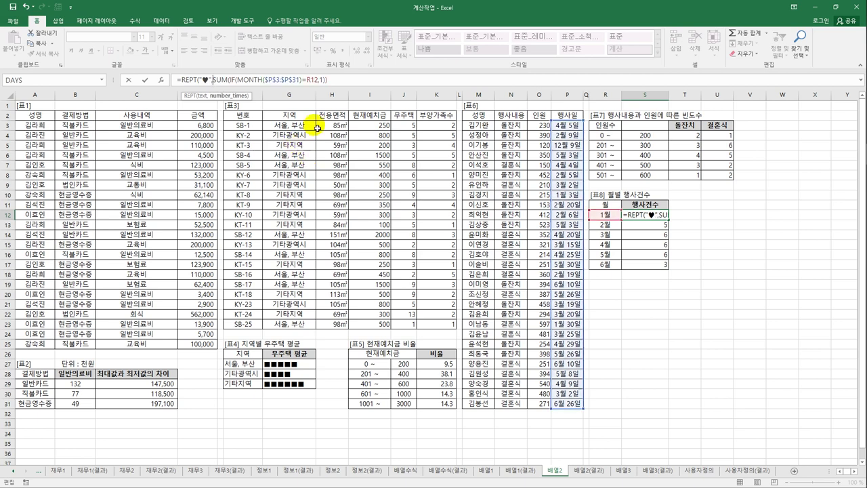
Step: Close the REPT function, commit S12 as an array formula and fill it down to S17
click(343, 80)
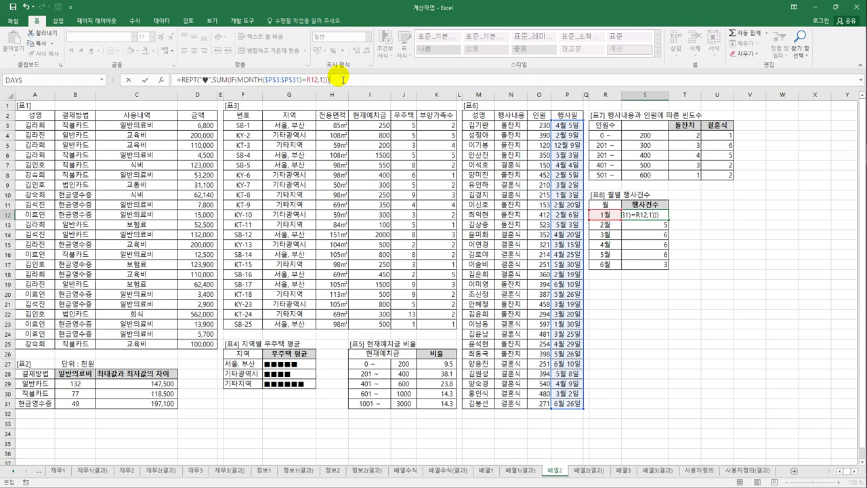
key(ctrl+shift+Return)
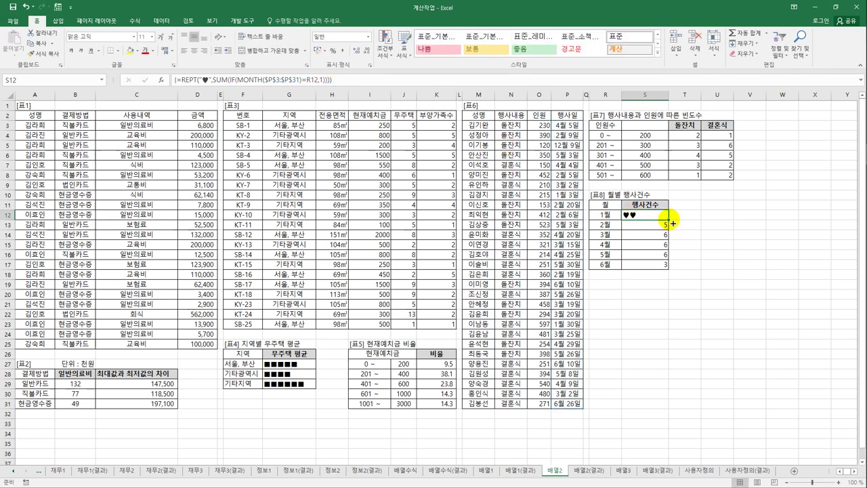
drag(667, 221, 670, 272)
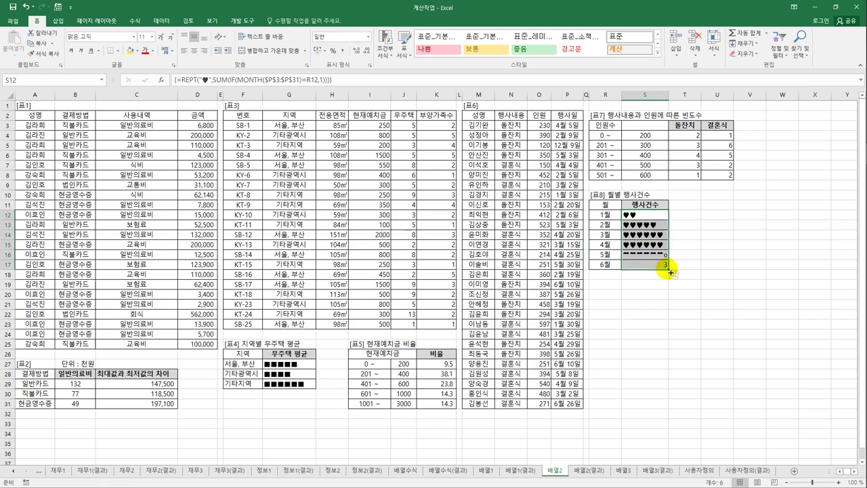
click(659, 270)
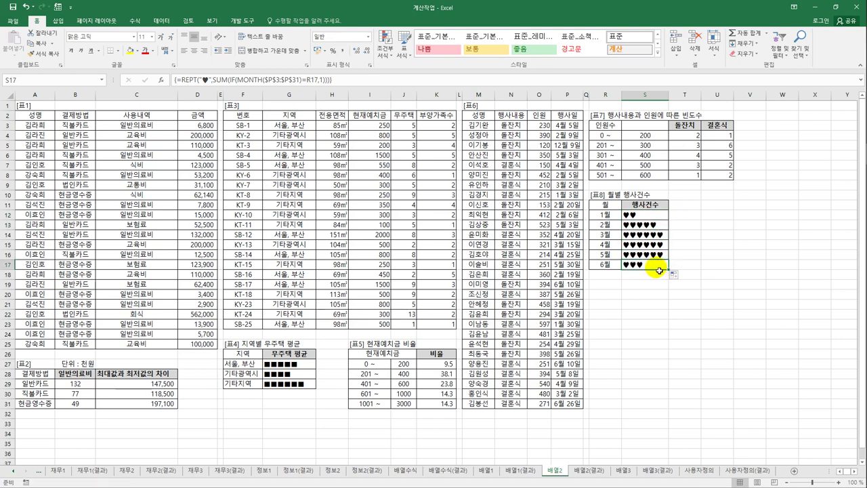
Step: Compare the completed tables on 배열2 with the answers on the 배열2(결과) sheet
click(577, 474)
key(ctrl+Page_Up)
key(ctrl+Page_Down)
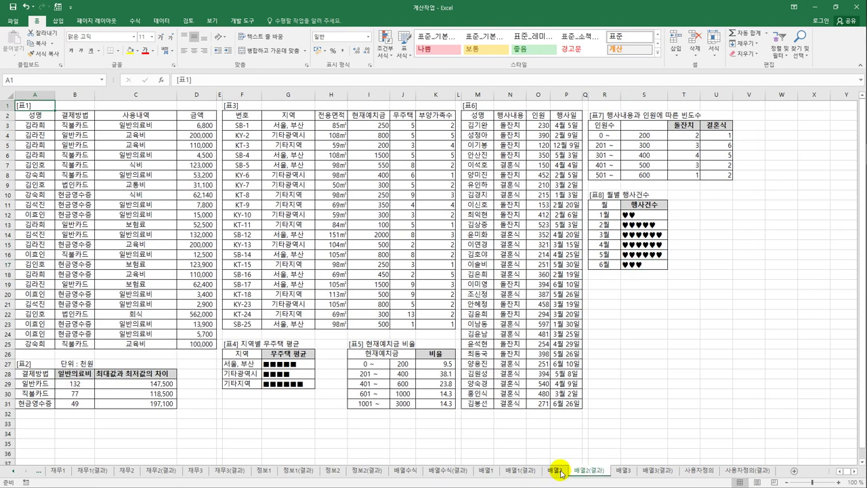
key(ctrl+Page_Up)
click(577, 469)
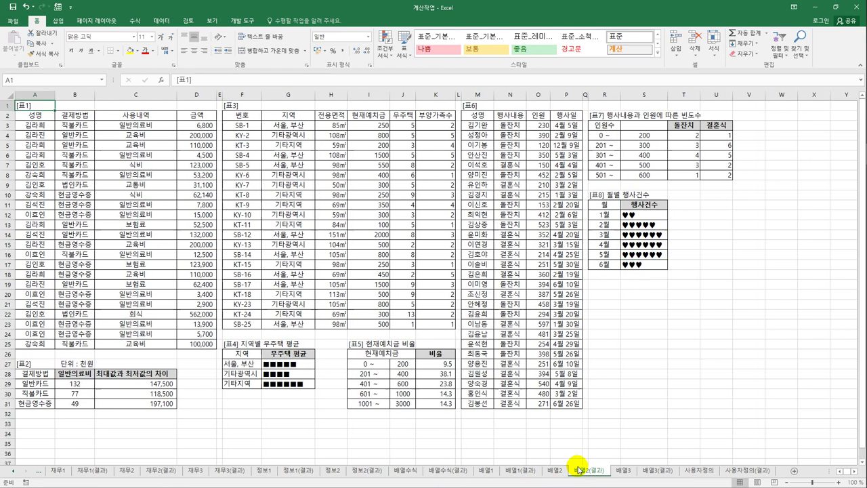
Step: Switch to the 배열3 sheet and select the empty 수량평균 and 단가평균 cells C24:D25 of 표2
click(624, 471)
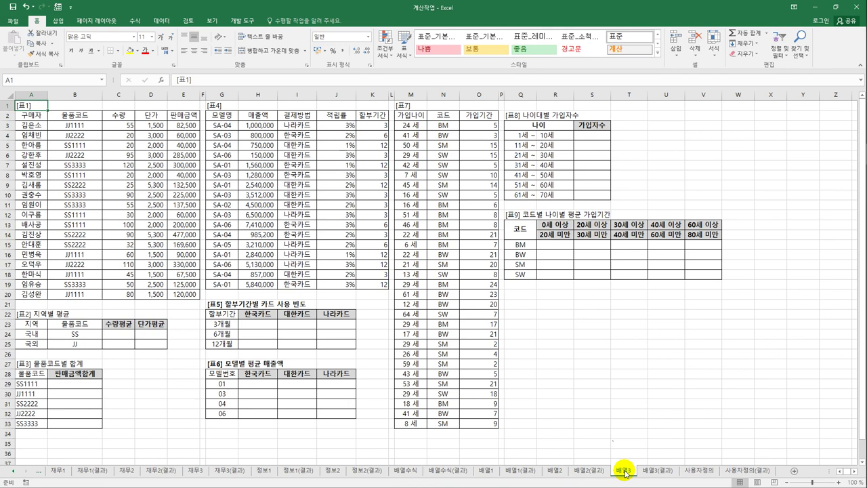
click(116, 323)
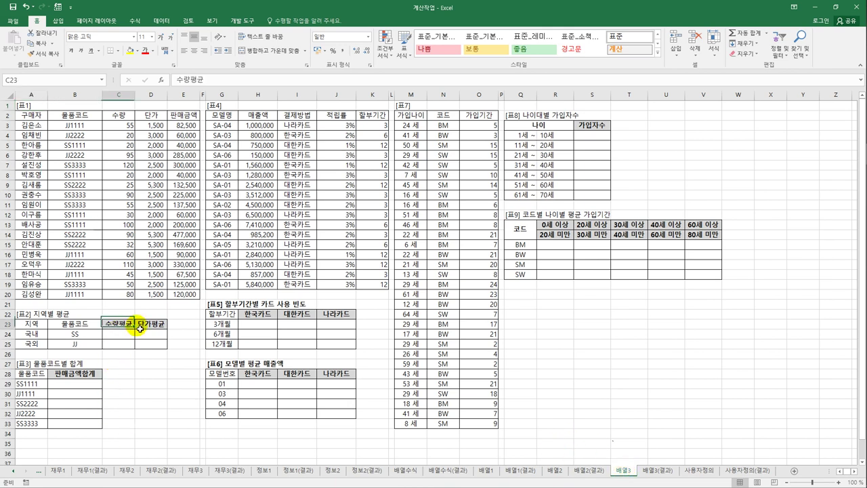
click(153, 326)
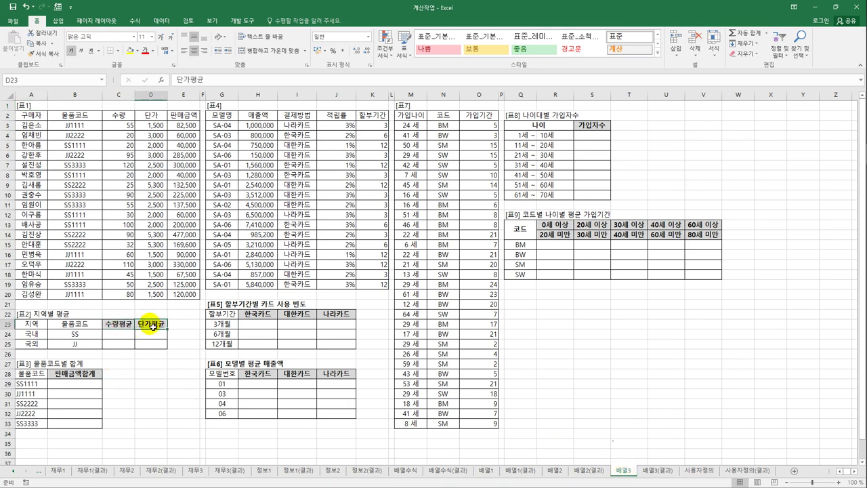
drag(119, 334, 148, 345)
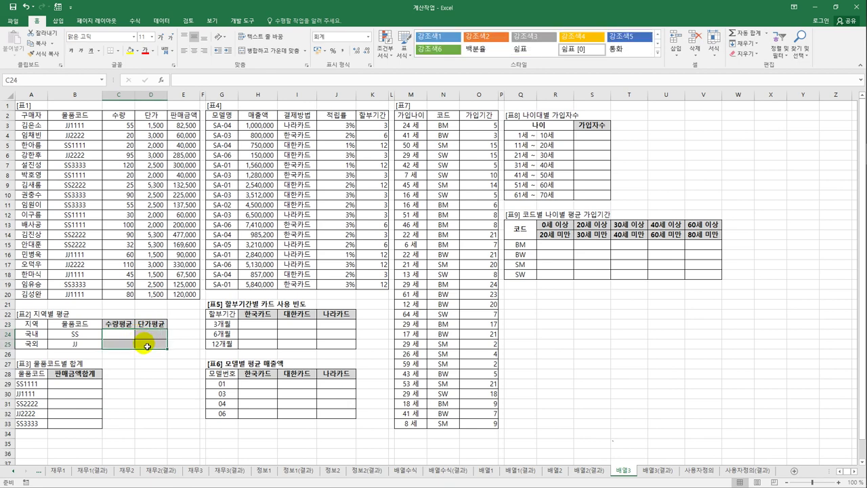
Step: Start an AVERAGE formula with nested IF in C24 that tests the first 2 characters of $B$3:$B$20 with LEFT
click(132, 339)
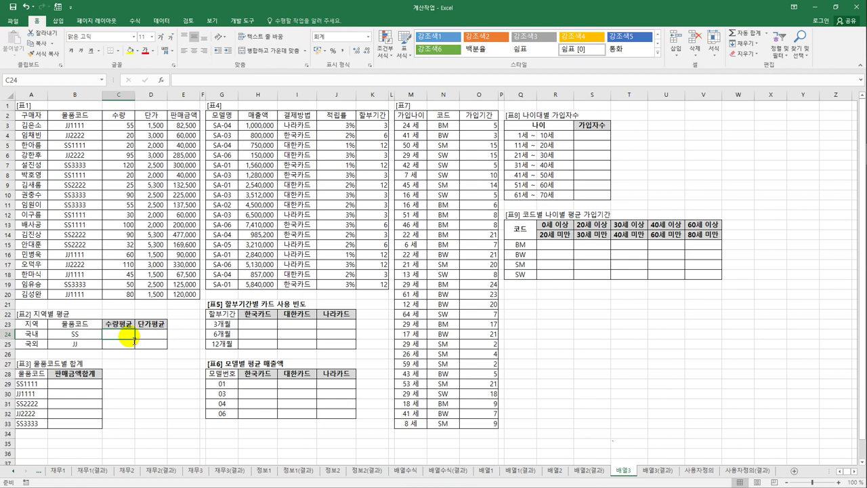
text(=A)
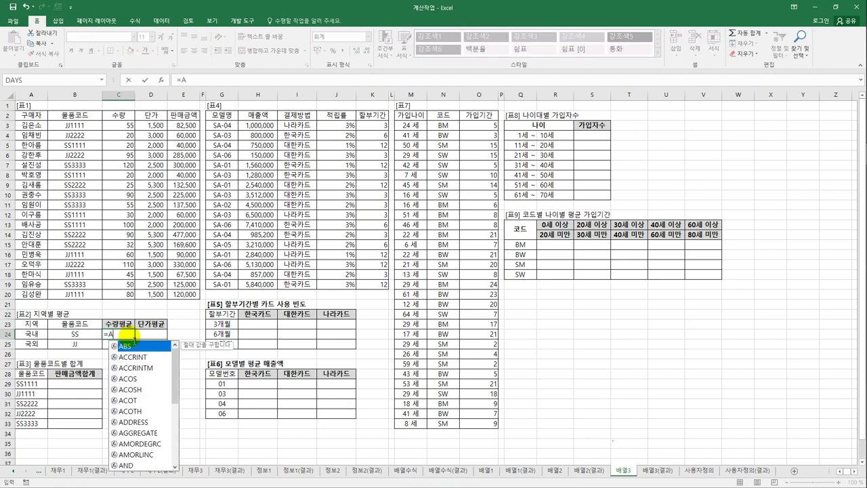
text(VERAGE(IF()
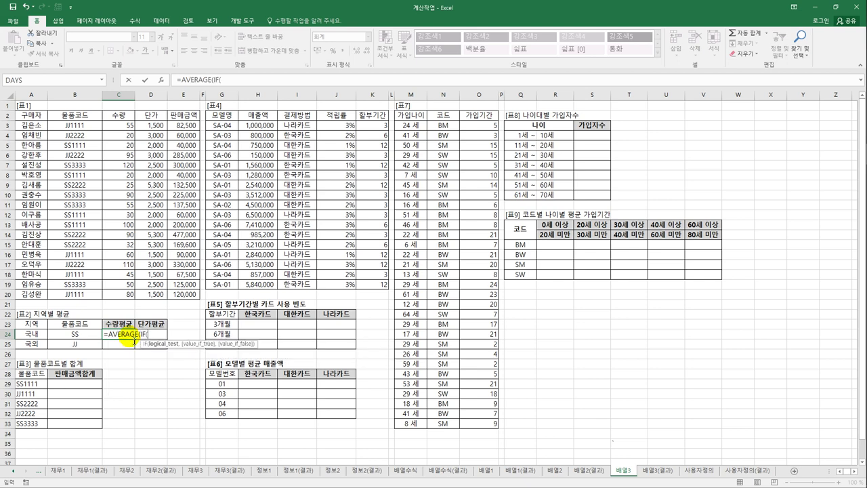
text(LEFT()
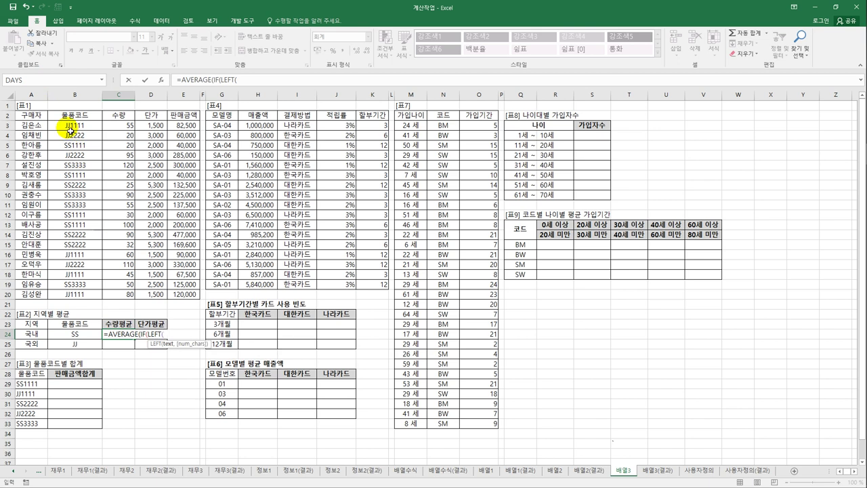
drag(68, 126, 76, 295)
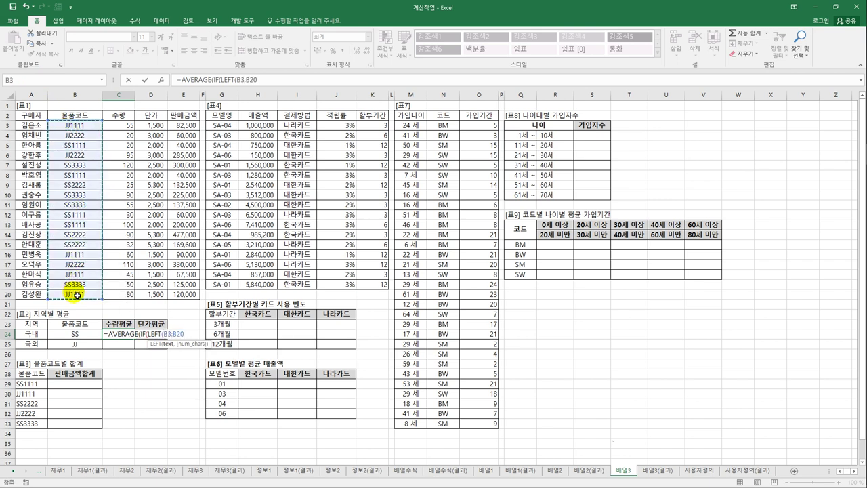
key(F4)
text(,2)=)
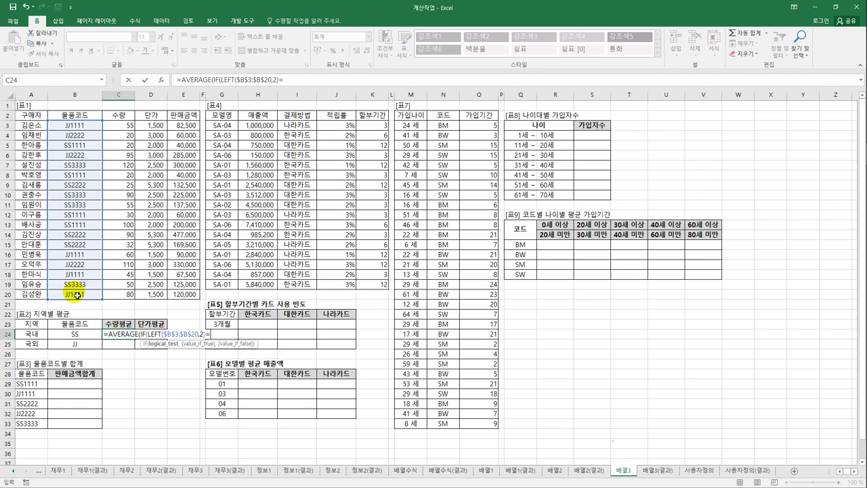
Step: Compare the extracted codes with the 물품코드 cell in B24, fixing only its column as $B24
key(Left)
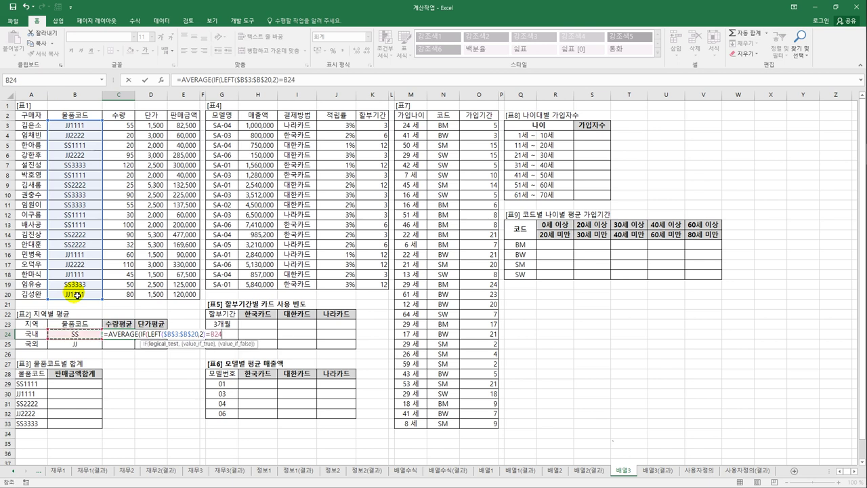
text(,)
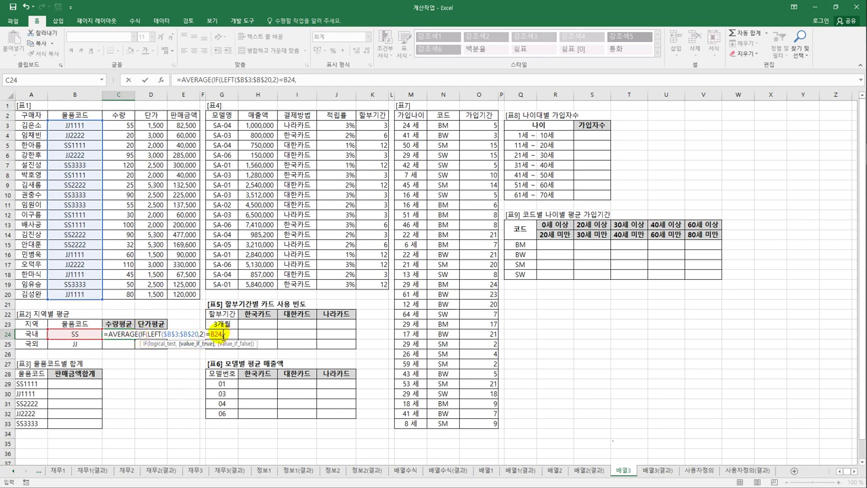
click(221, 333)
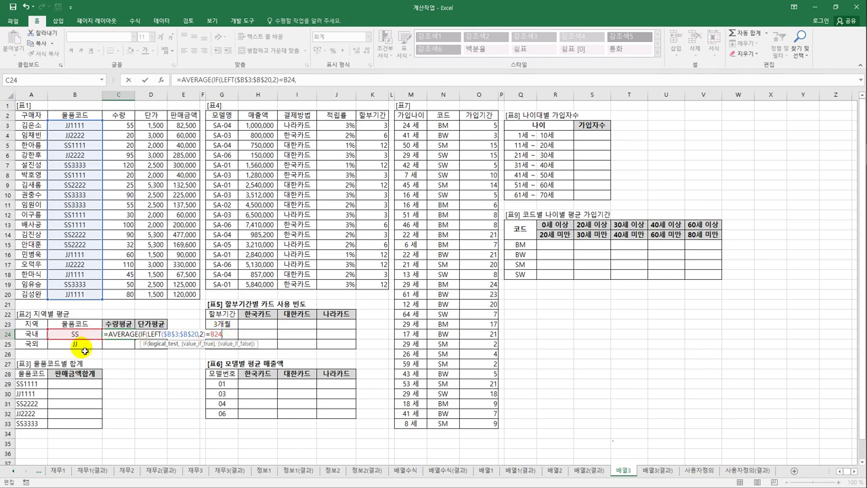
key(F4)
key(F4)
key(F4)
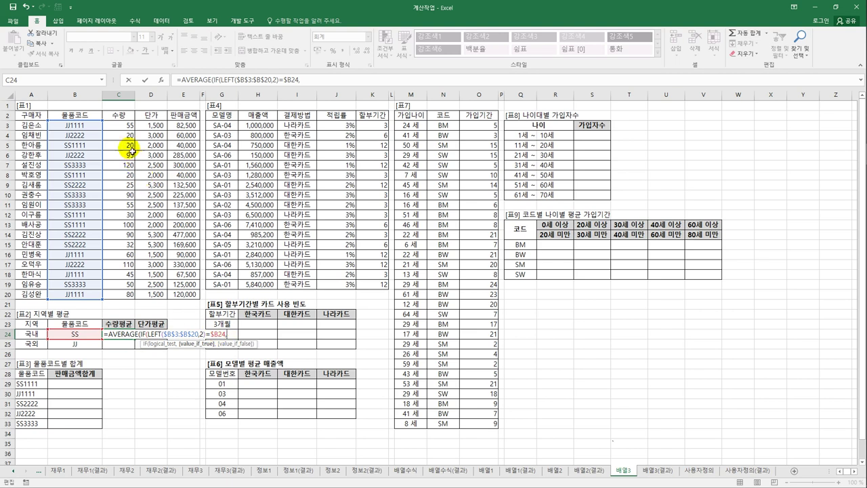
Step: Use the 수량 range as the IF result with only its rows fixed, C$3:C$20, and close the IF function
drag(117, 123, 116, 295)
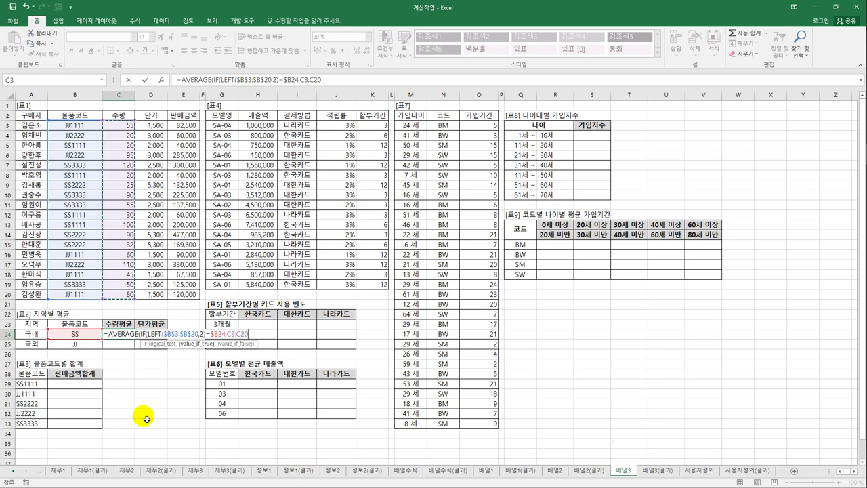
key(F4)
key(F4)
text())
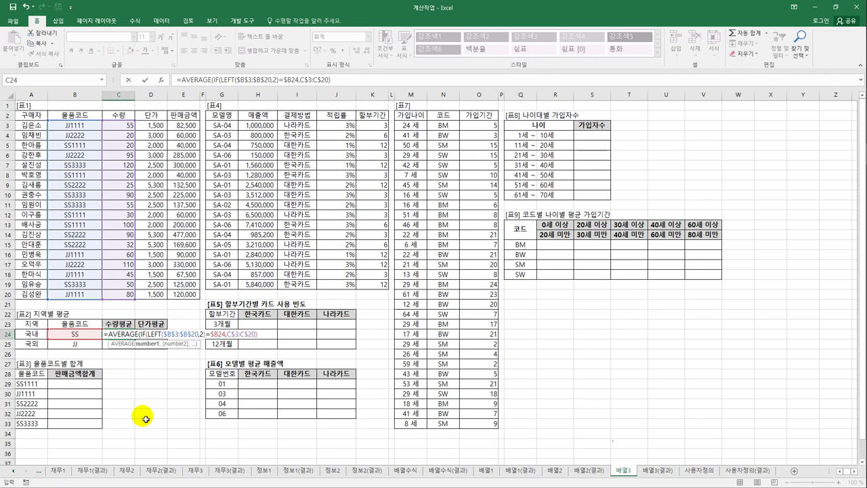
Step: Close the AVERAGE function, commit C24 as an array formula and fill it across C24:D25
text())
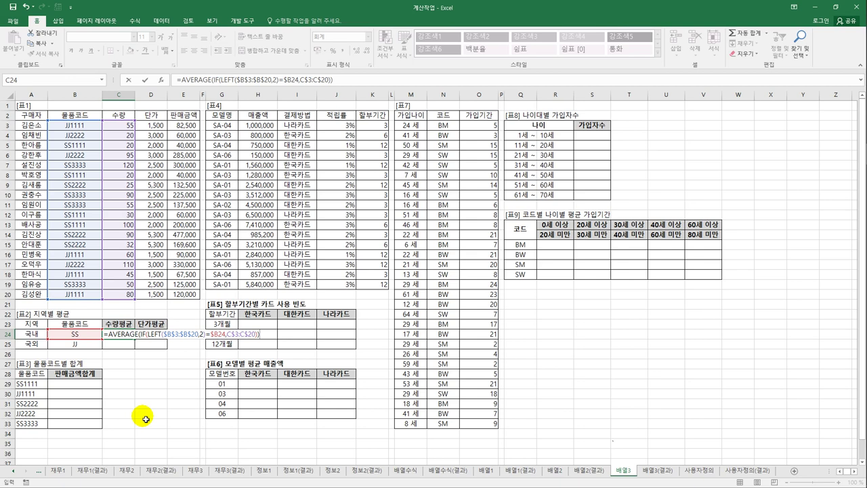
key(ctrl+shift+Return)
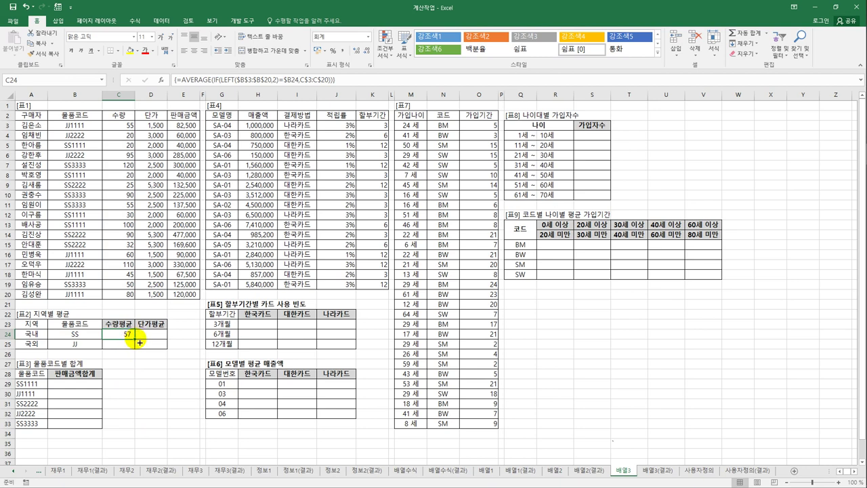
drag(139, 342, 159, 357)
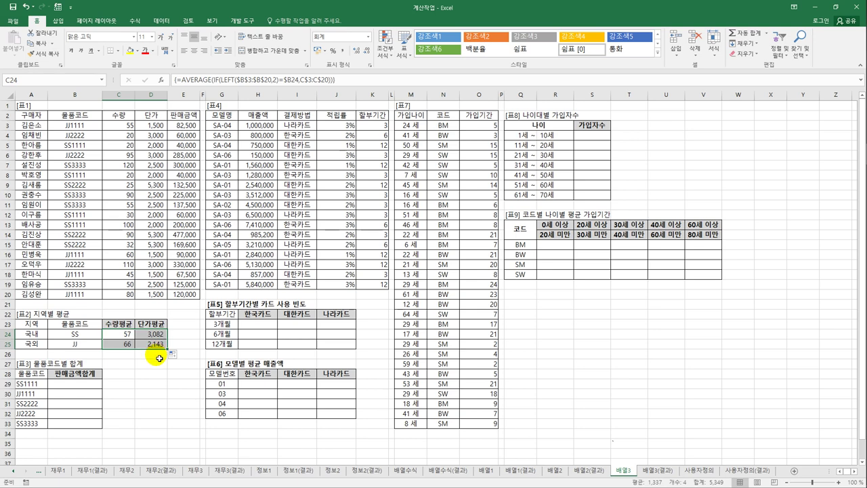
click(154, 334)
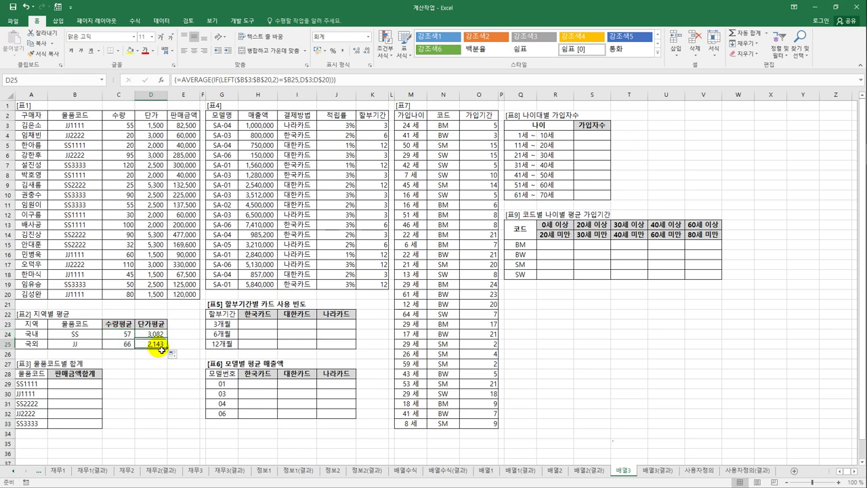
click(161, 346)
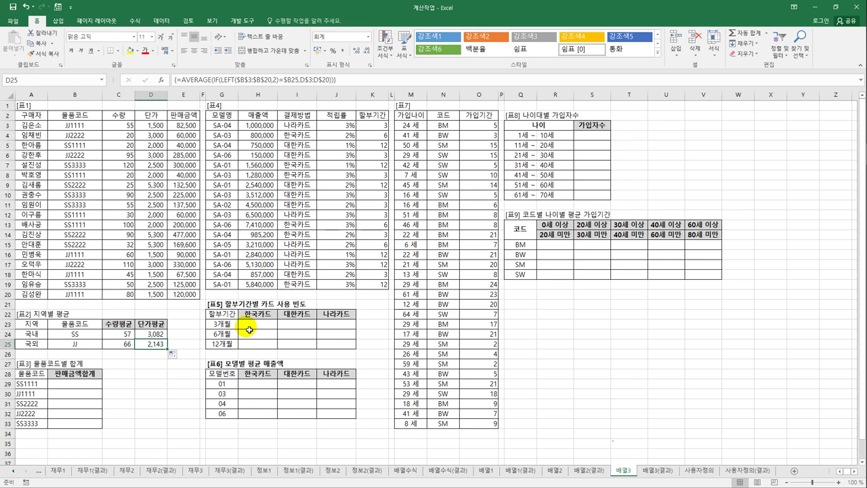
Step: Start a QUOTIENT formula in B29 of 표3 with a nested SUM as its numerator
click(61, 387)
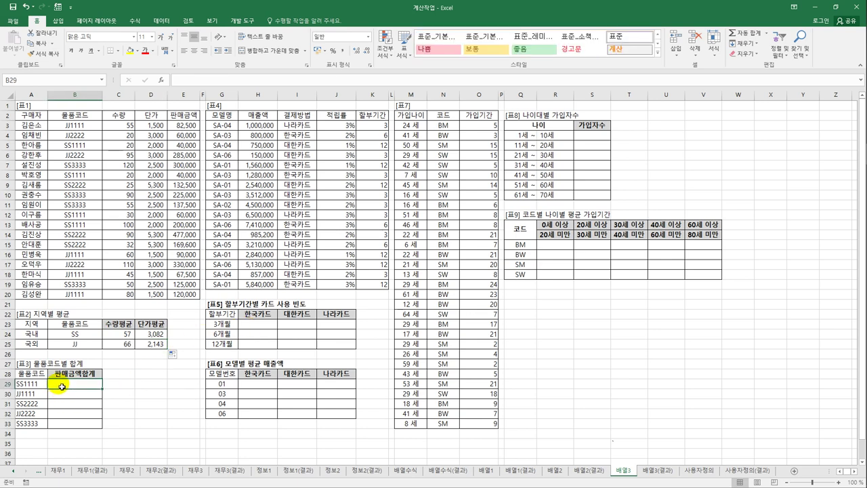
drag(61, 386, 71, 425)
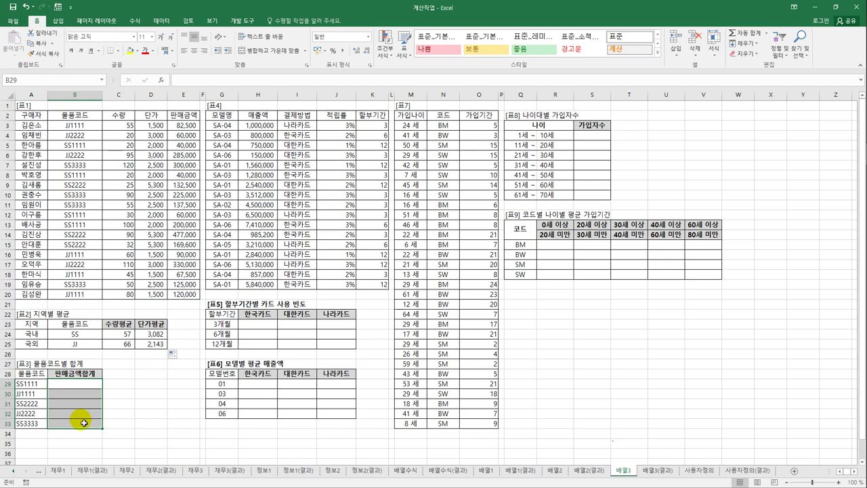
click(86, 389)
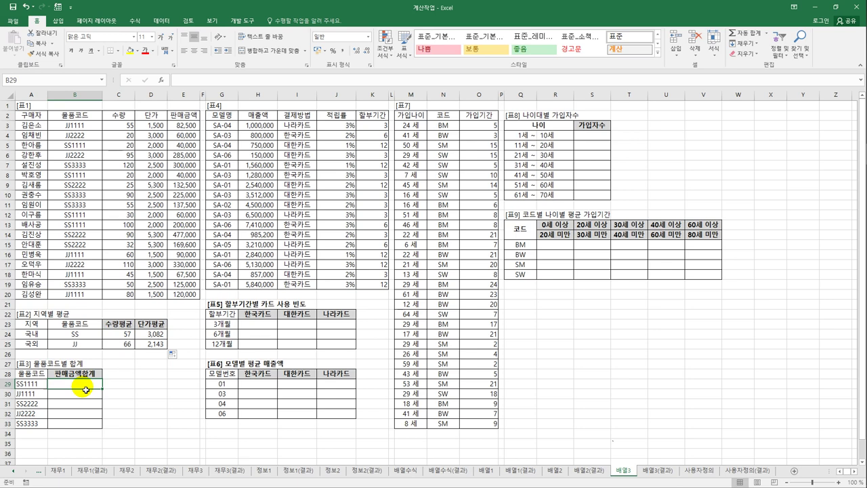
text(=)
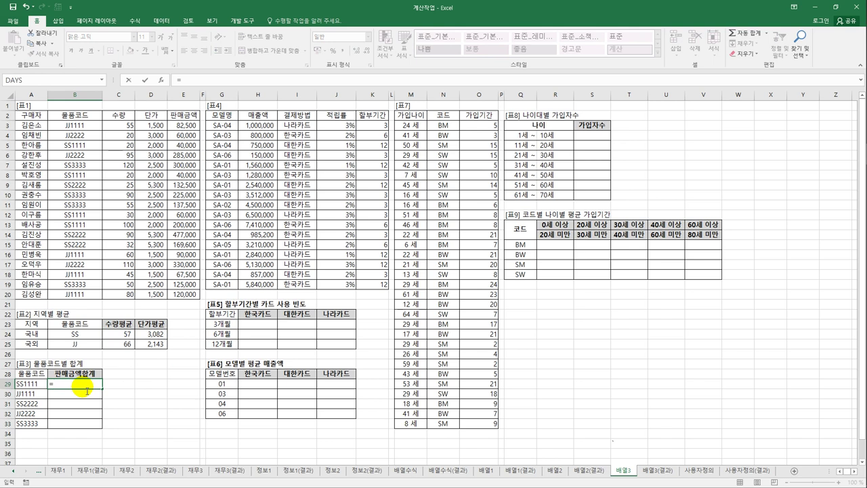
text(Q)
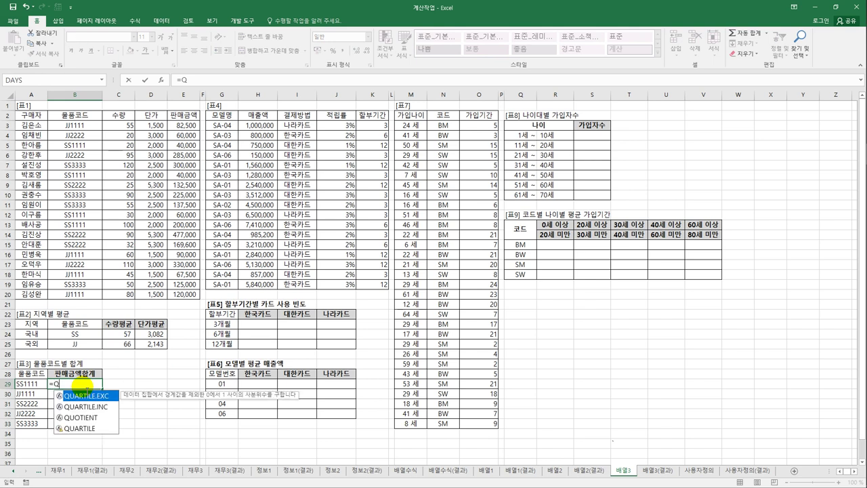
key(Down)
key(Down)
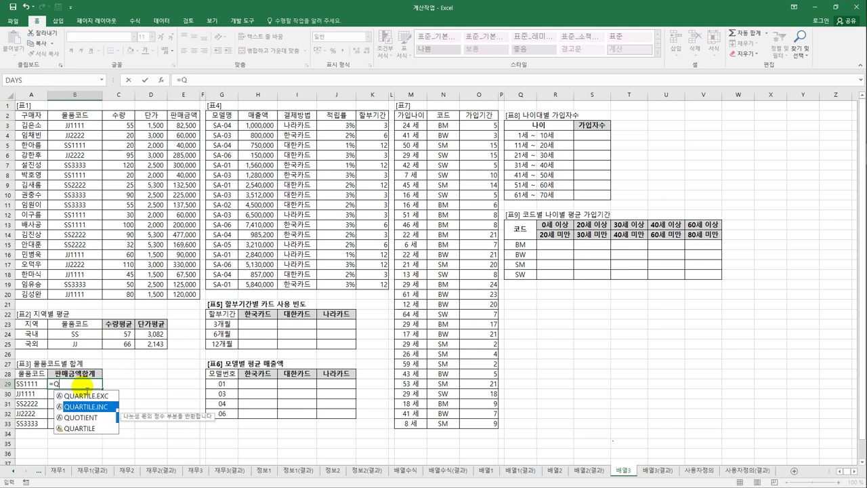
key(Tab)
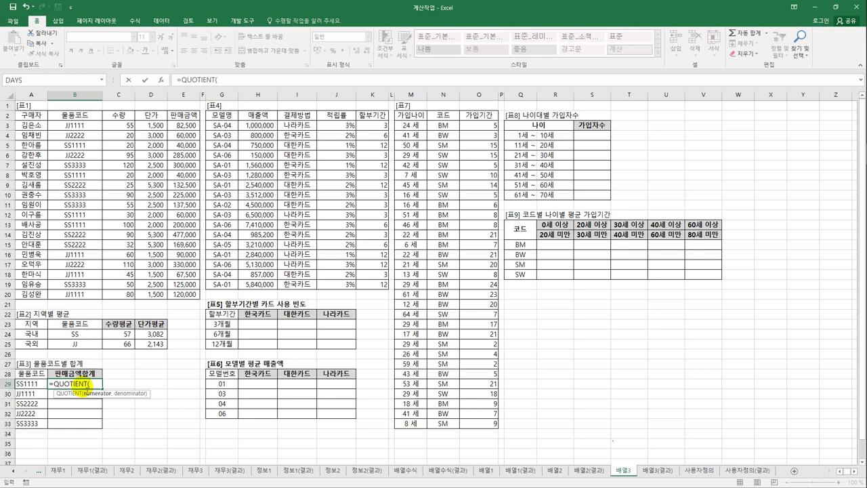
text(SUM(()
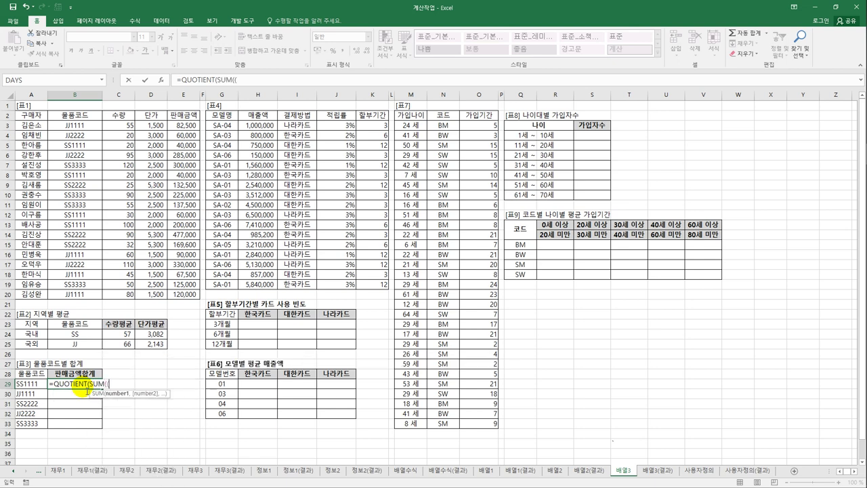
Step: Add the SUM condition comparing the fully fixed 물품코드 range $B$3:$B$20 with the product code in A29
drag(72, 130, 74, 296)
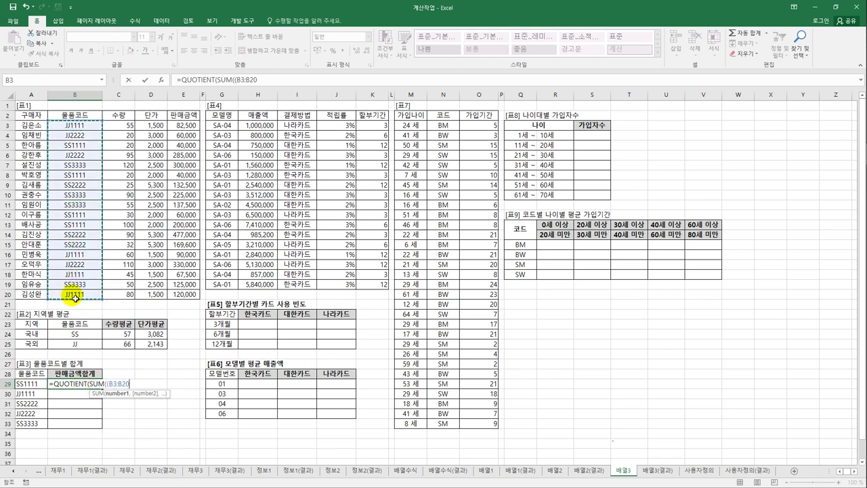
key(F4)
text(=)
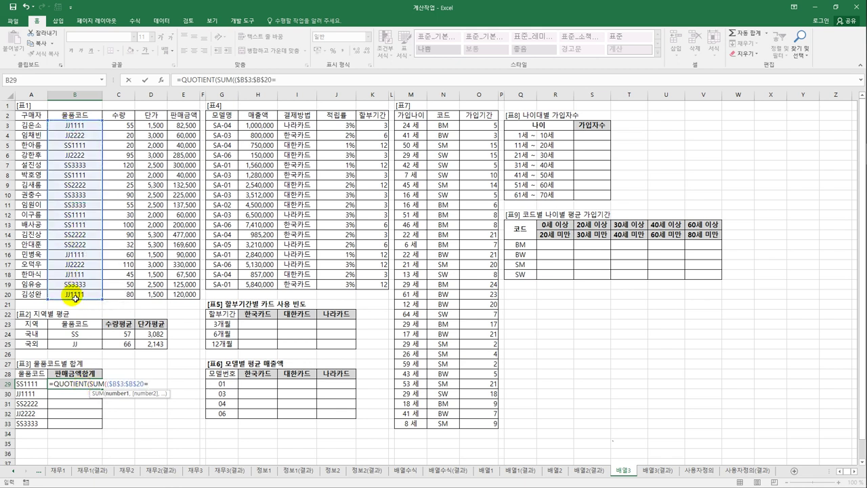
key(Left)
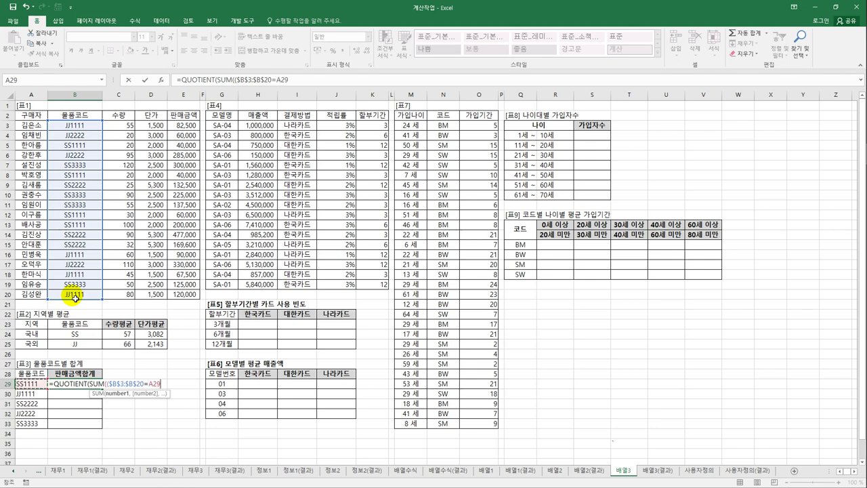
text()*)
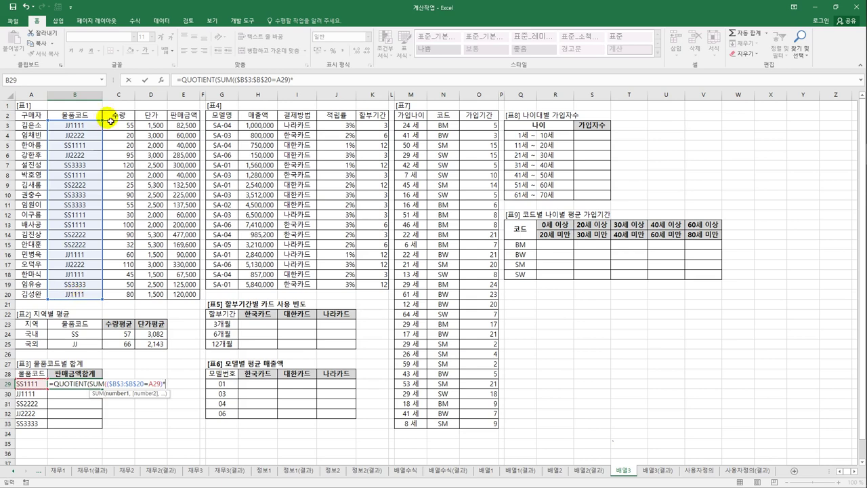
Step: Multiply the condition by the fully fixed 판매금액 range $E$3:$E$20 and close the SUM function
drag(182, 127, 185, 298)
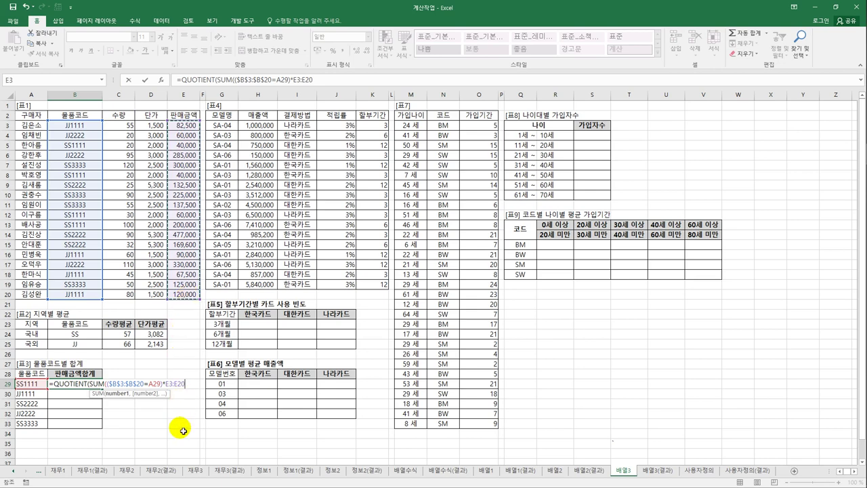
key(F4)
text())
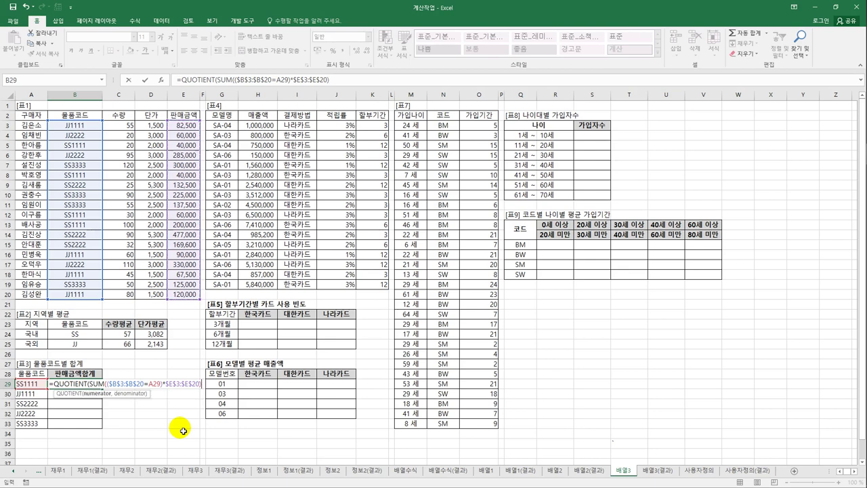
Step: Set the QUOTIENT denominator to 100000, commit B29 as an array formula and fill it down to B33
text(,100000)
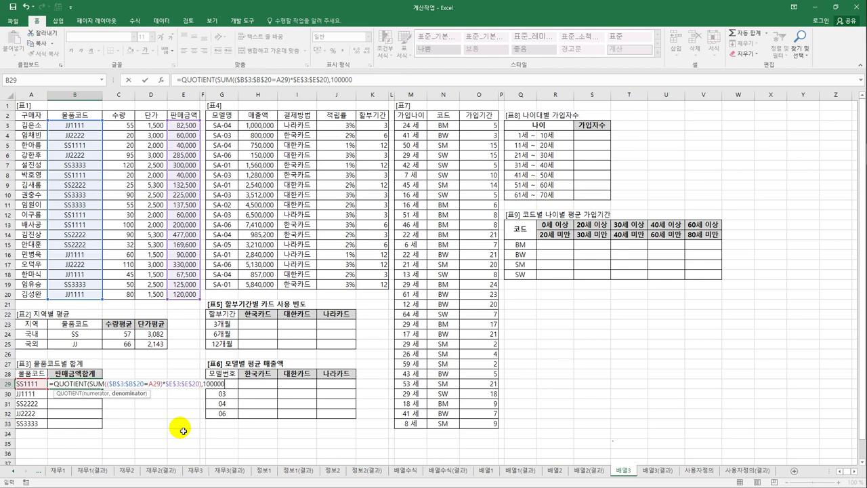
key(Right)
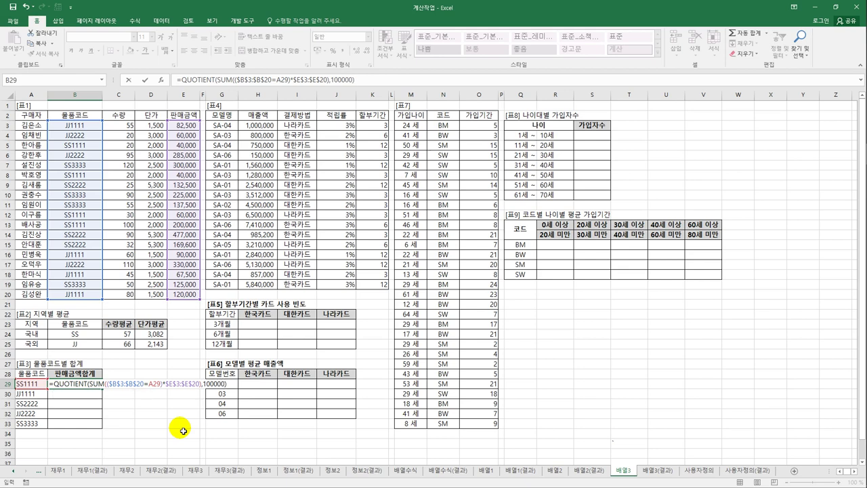
key(ctrl+shift+Return)
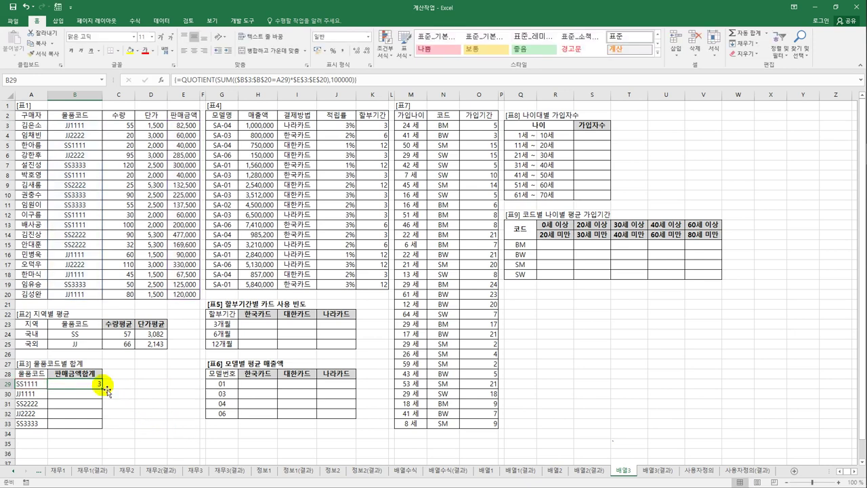
drag(106, 391, 102, 424)
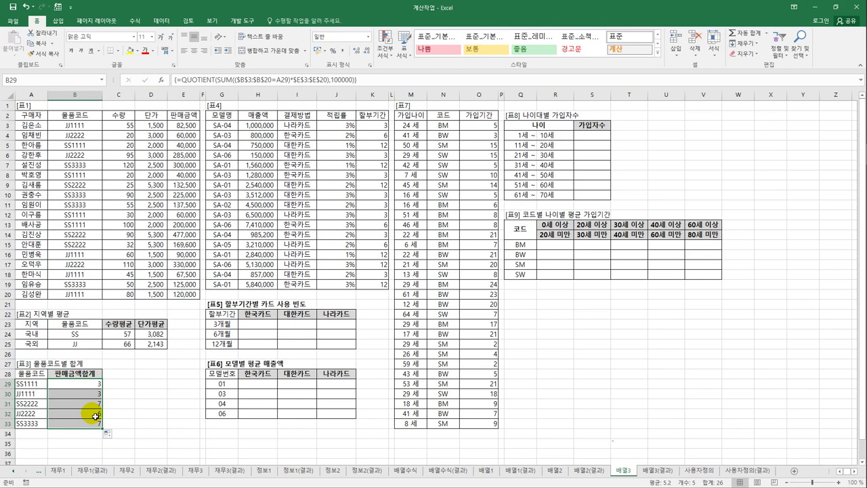
Step: Insert the REPT function in front of QUOTIENT in the B29 formula
click(75, 384)
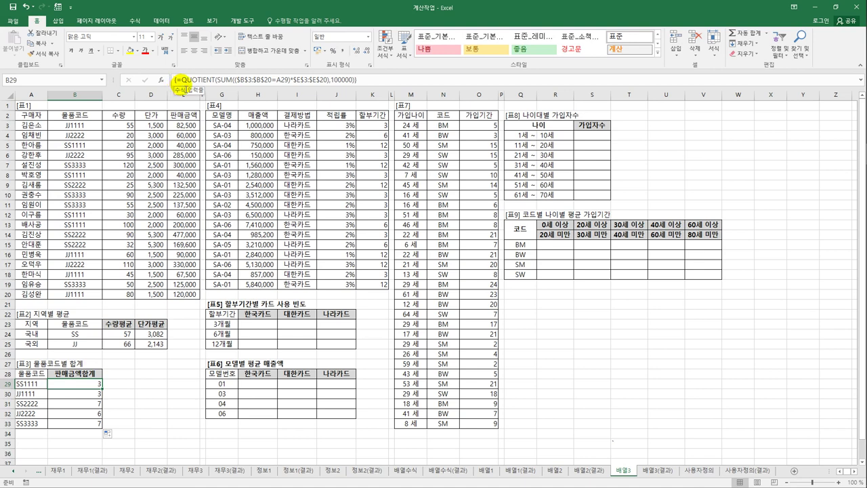
click(184, 80)
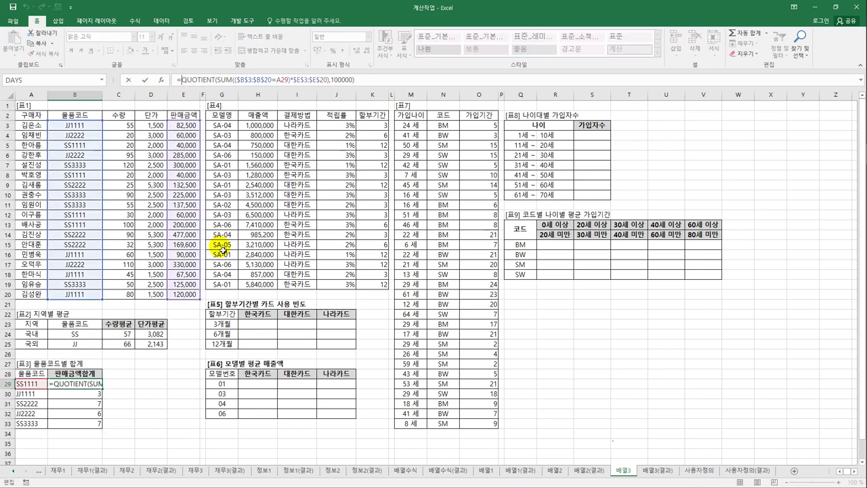
text(REP)
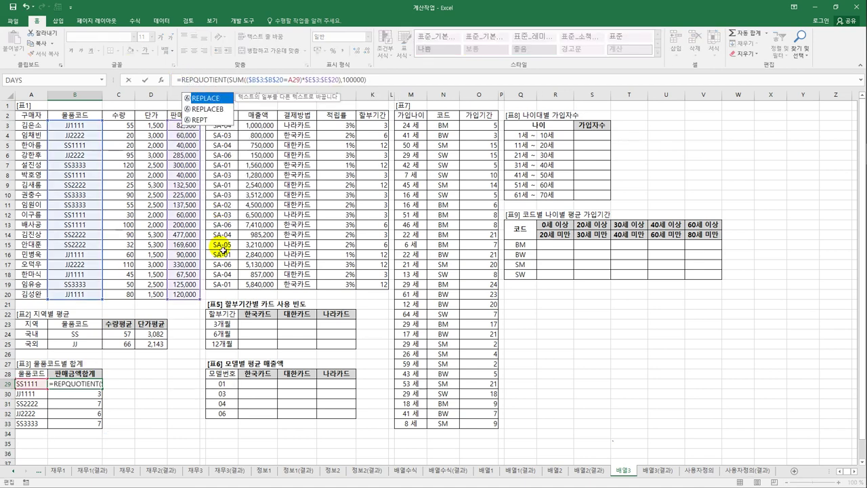
key(Down)
key(Down)
key(Tab)
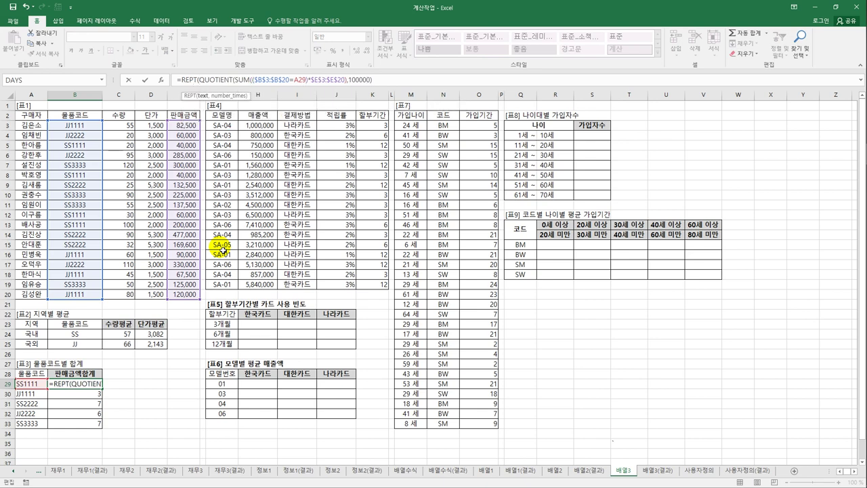
Step: Enter "★" as the REPT text argument, leaving the QUOTIENT result as the number of repetitions
text("A)
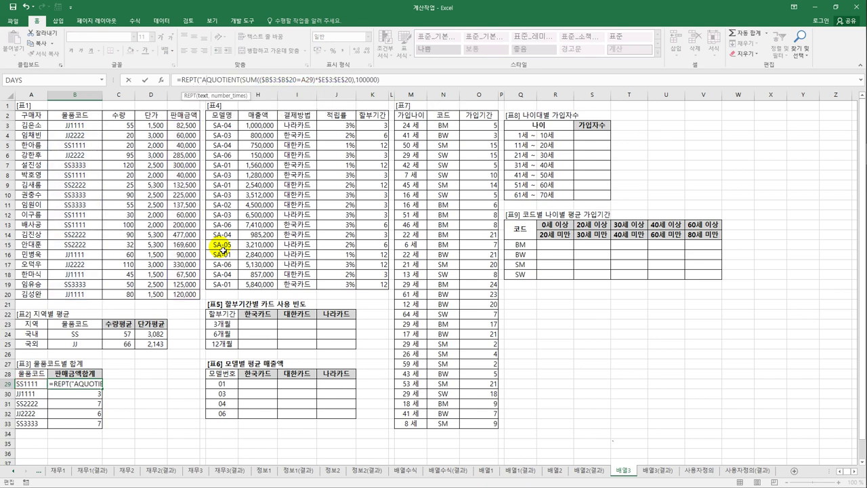
key(BackSpace)
text(ㅁ)
key(Hangul_Hanja)
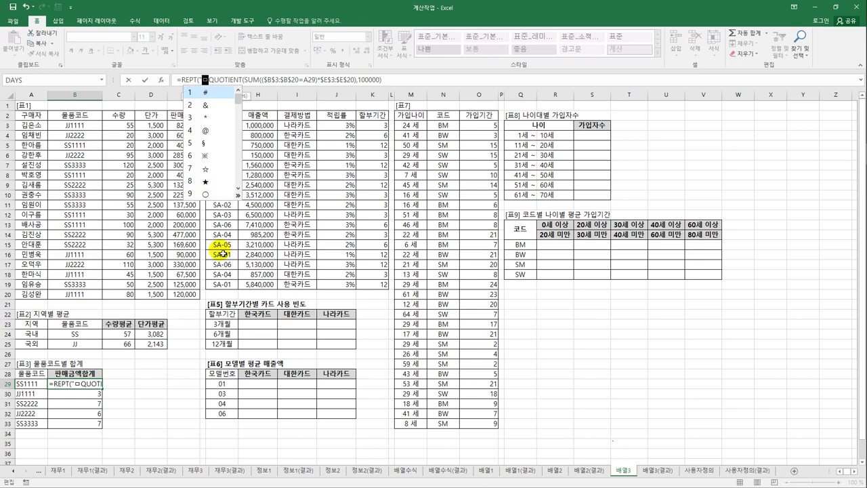
click(215, 183)
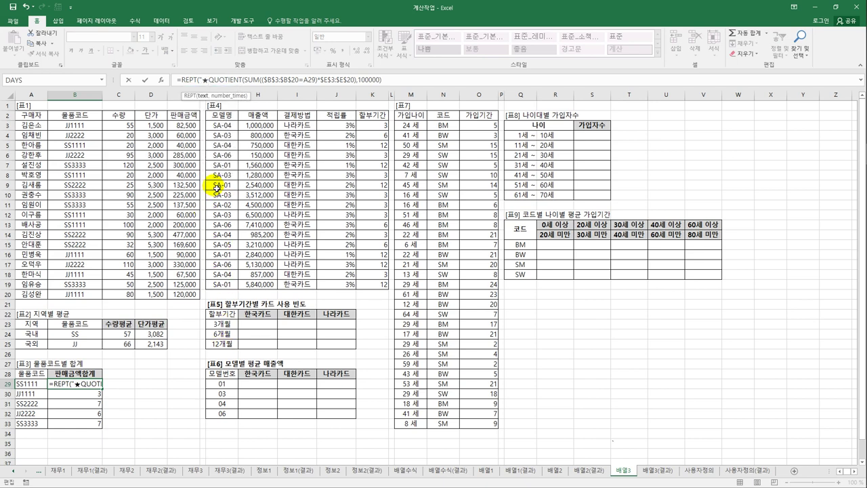
text(",)
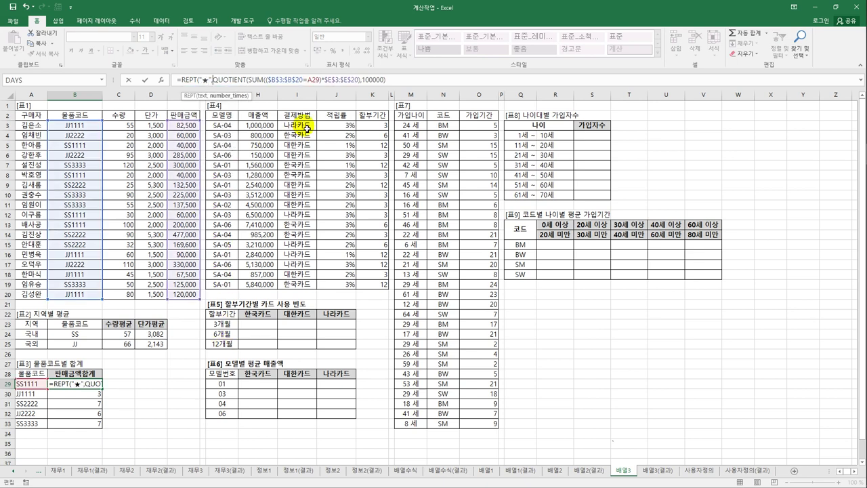
Step: Close the REPT function, commit B29 as an array formula and fill it down to B33
click(405, 79)
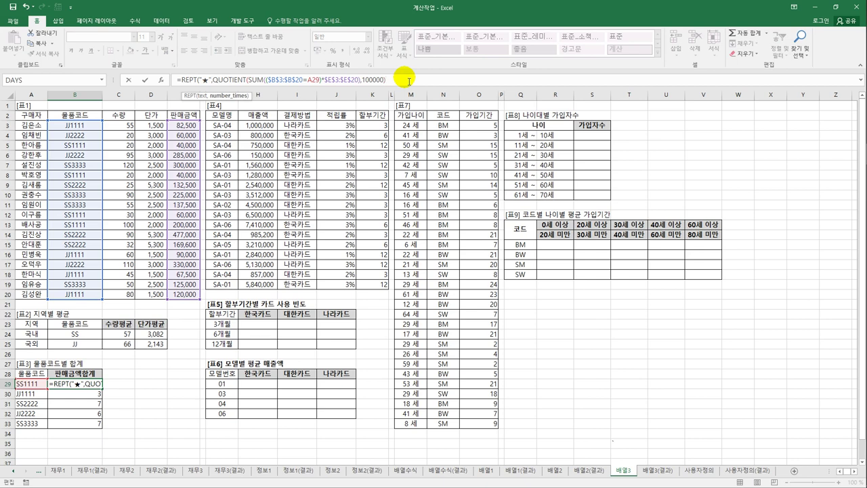
text())
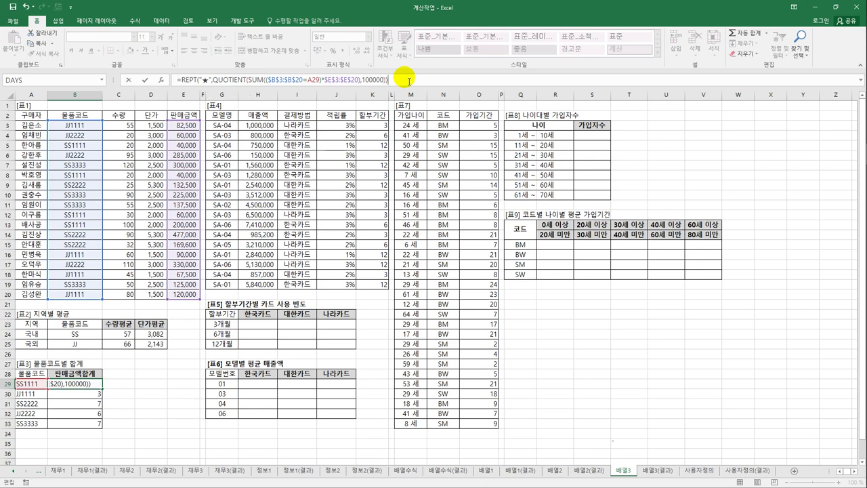
key(ctrl+shift+Return)
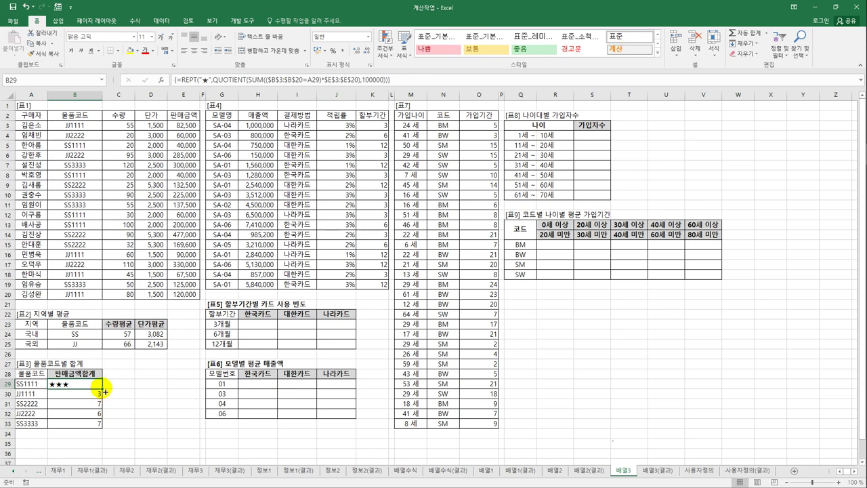
drag(102, 388, 105, 430)
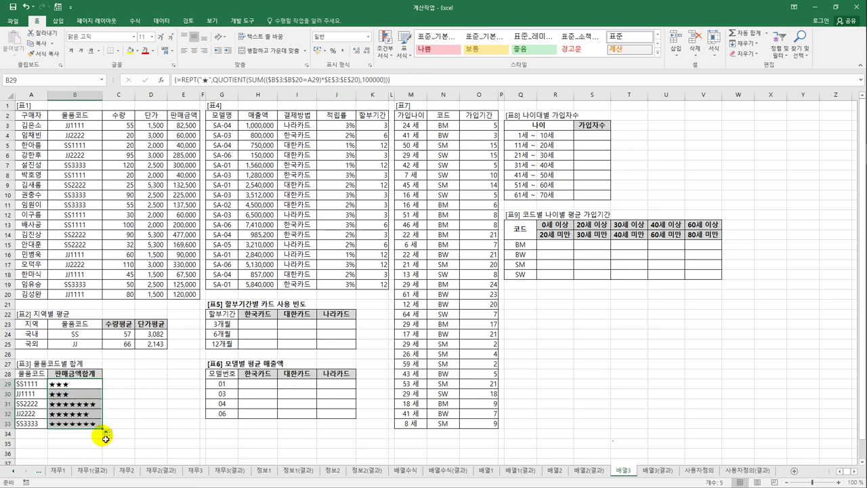
Step: Start a SUM formula with a nested IF function and an opening condition bracket in cell H23 of 표5
click(265, 324)
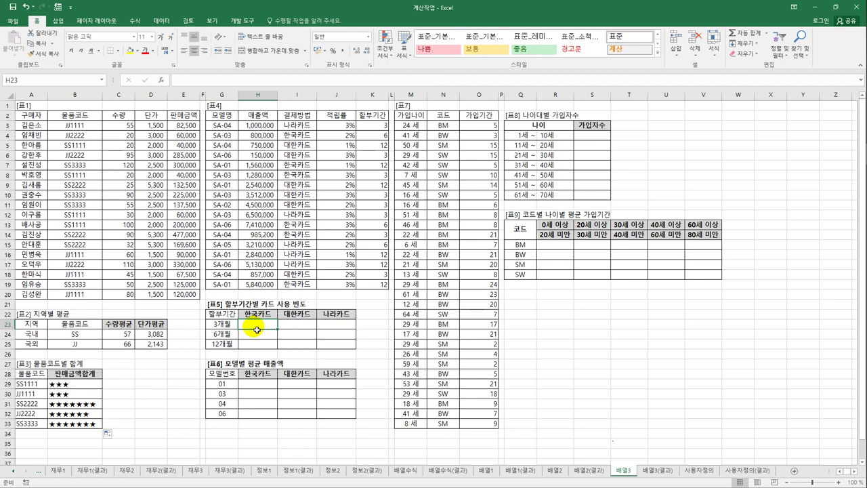
text(=)
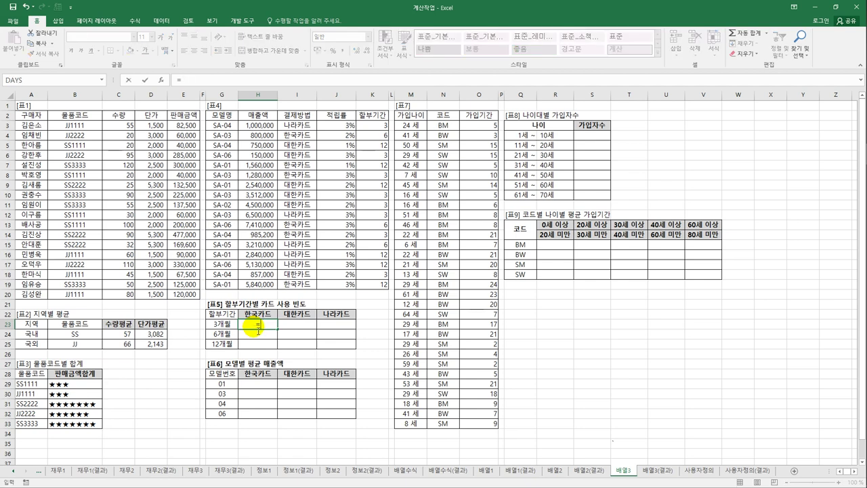
text(SUM()
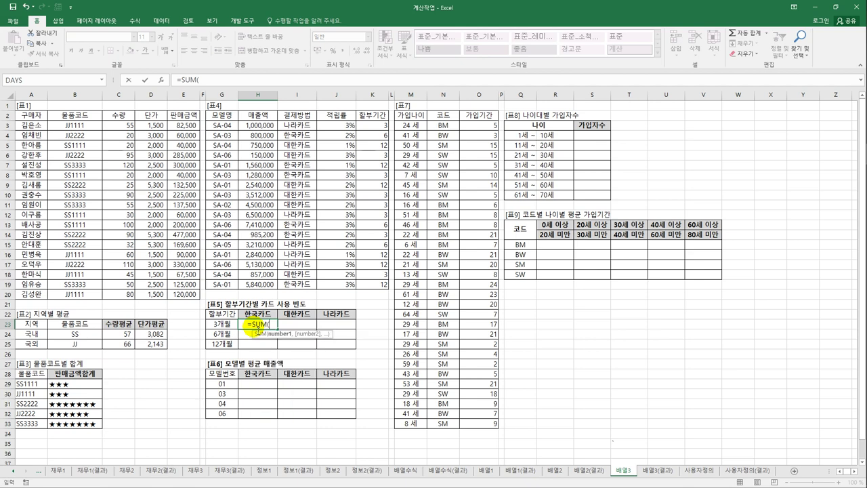
text(IF)
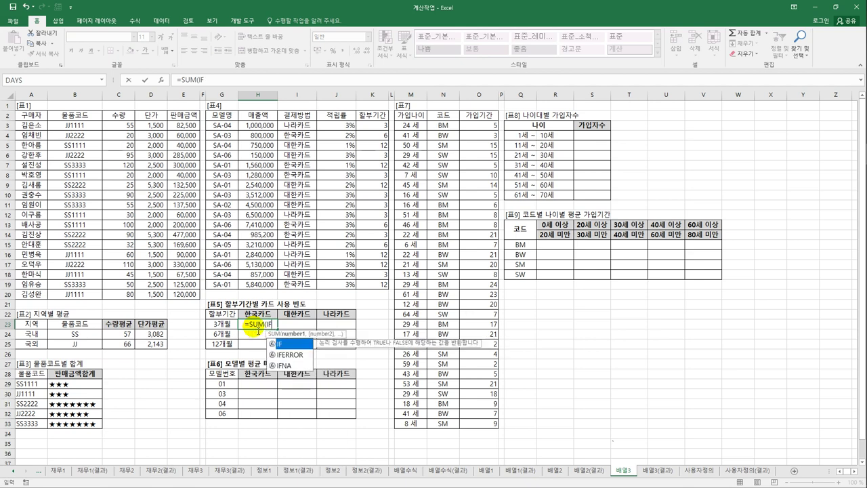
text((()
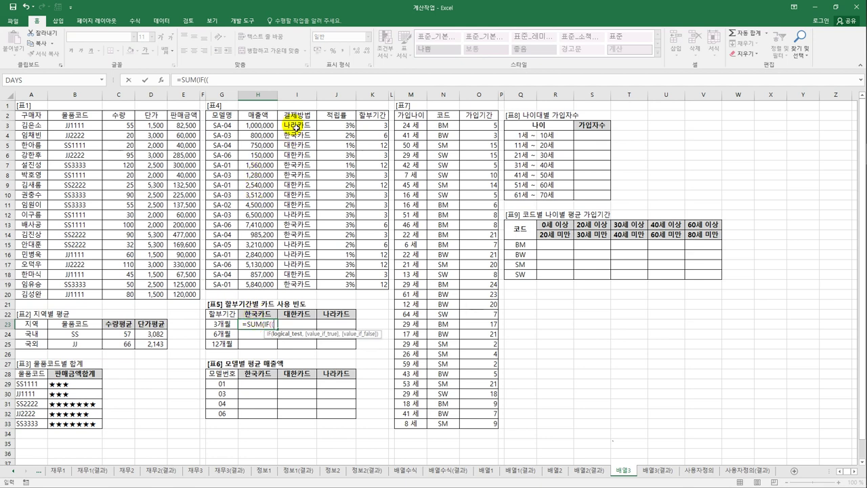
Step: Enter the first IF condition in H23, comparing payment methods $I$3:$I$19 with the card name in H$22
drag(296, 126, 301, 285)
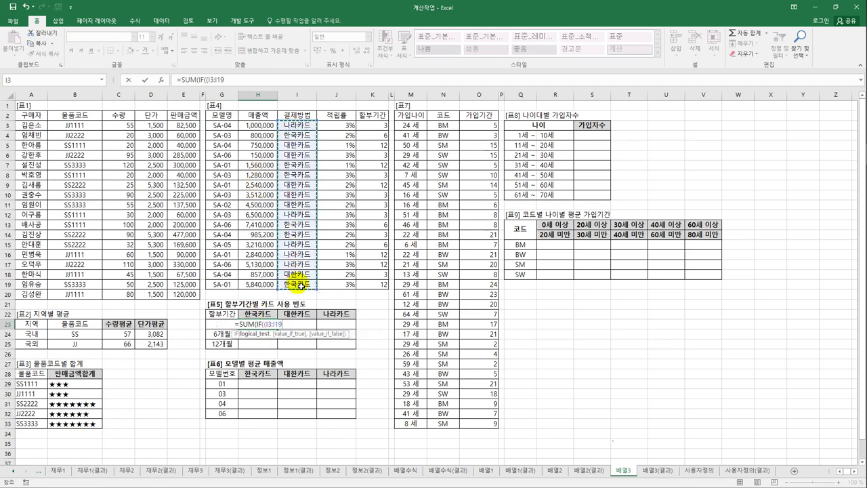
key(F4)
text(=)
click(253, 314)
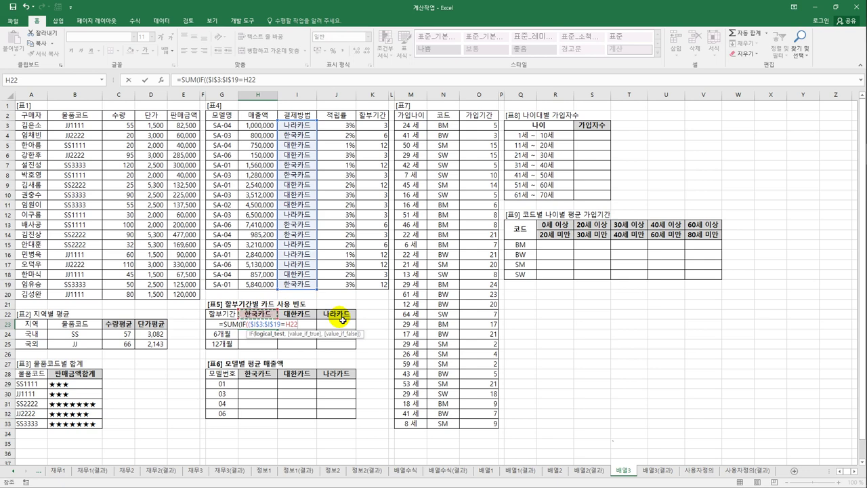
key(F4)
key(F4)
Step: Multiply by a second condition in H23 comparing installment periods $K$3:$K$19 with $G23
text()*()
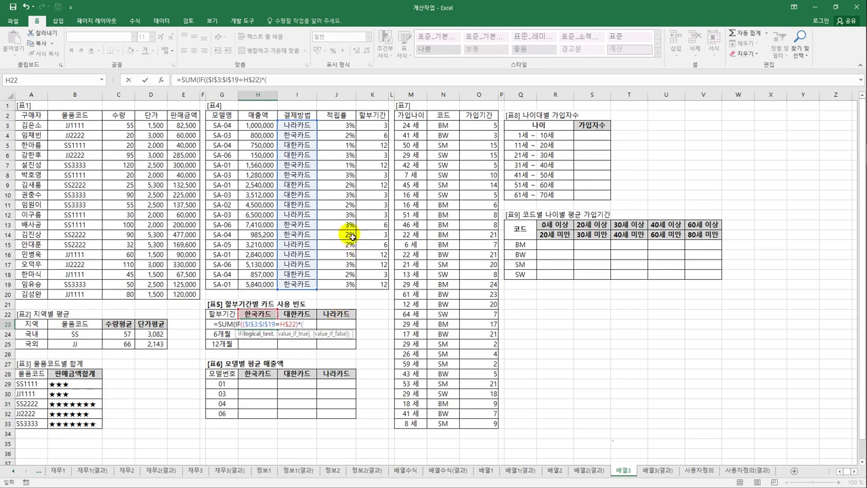
drag(364, 123, 379, 288)
key(F4)
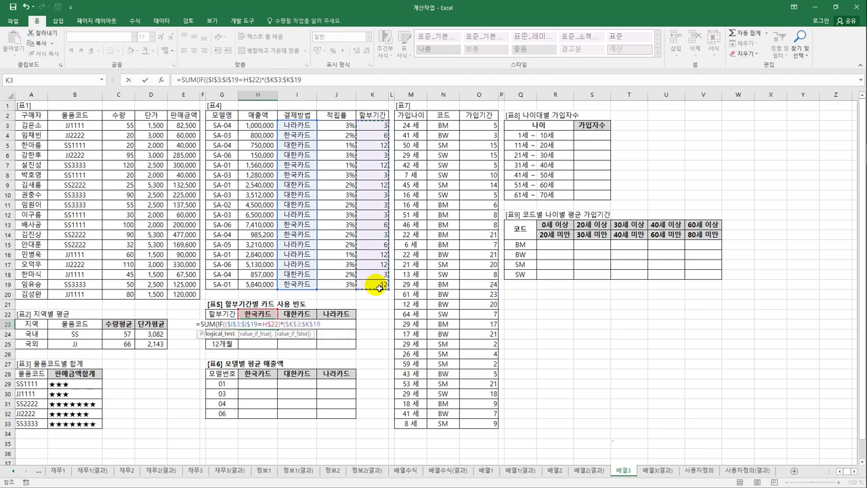
text(=)
key(Left)
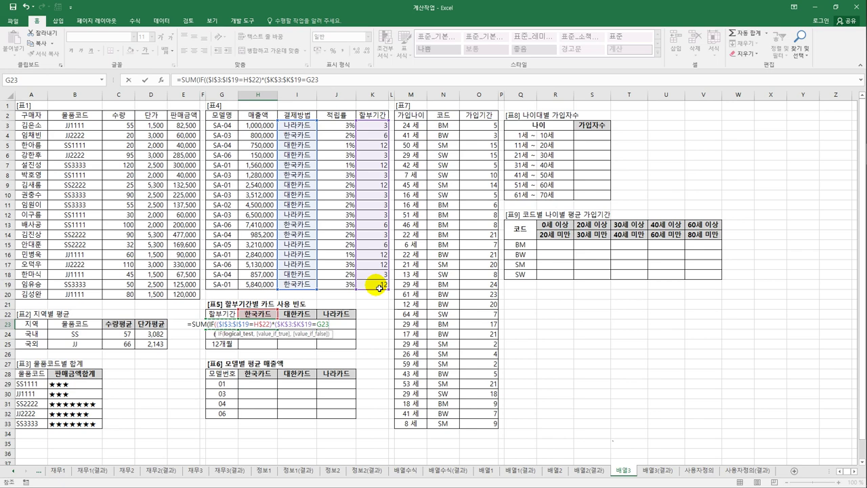
key(F4)
key(F4)
key(F4)
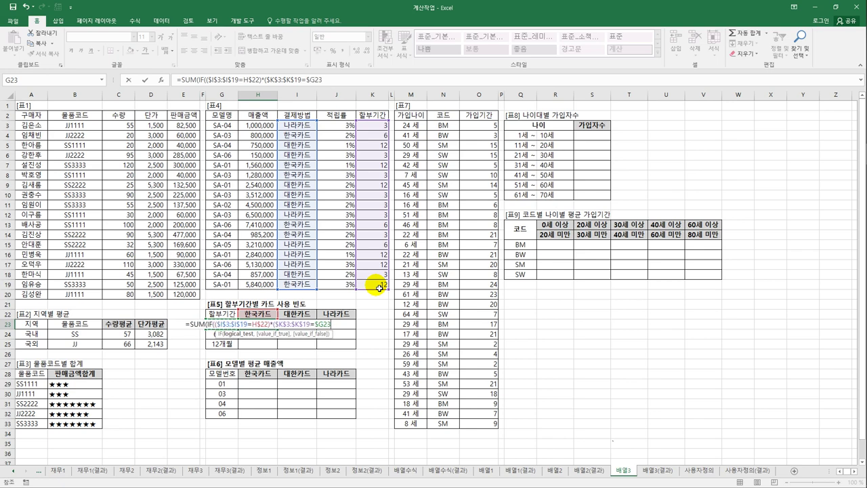
text())
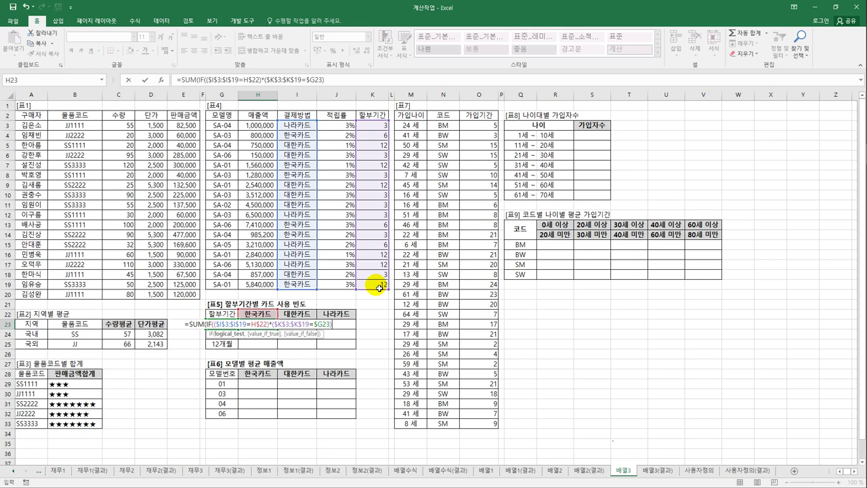
Step: Set the IF true value to 1, commit H23 as an array formula and fill it across H23:J25
text(,)
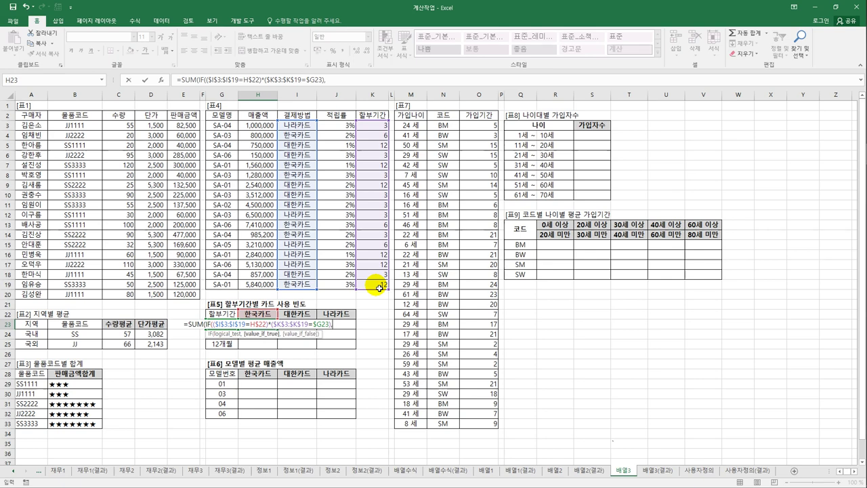
text(1)
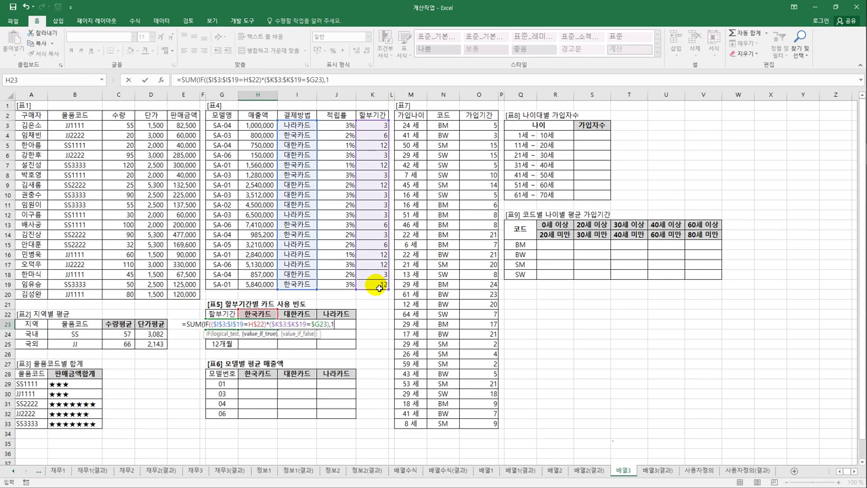
text())
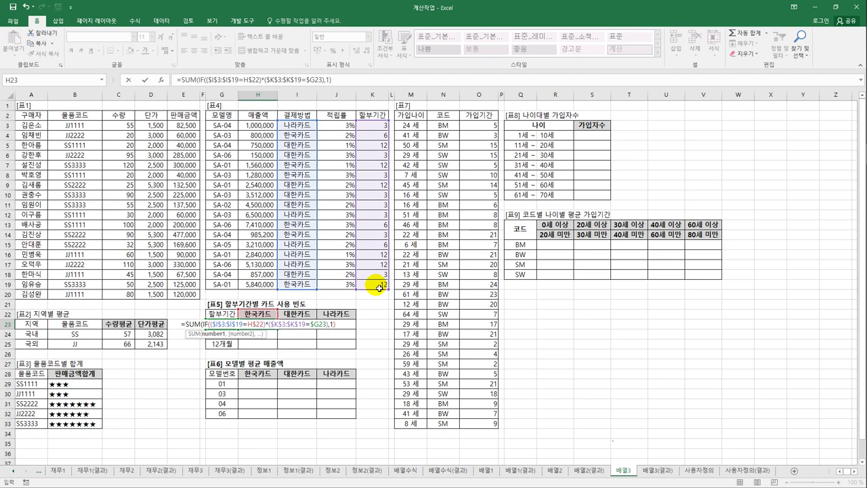
text())
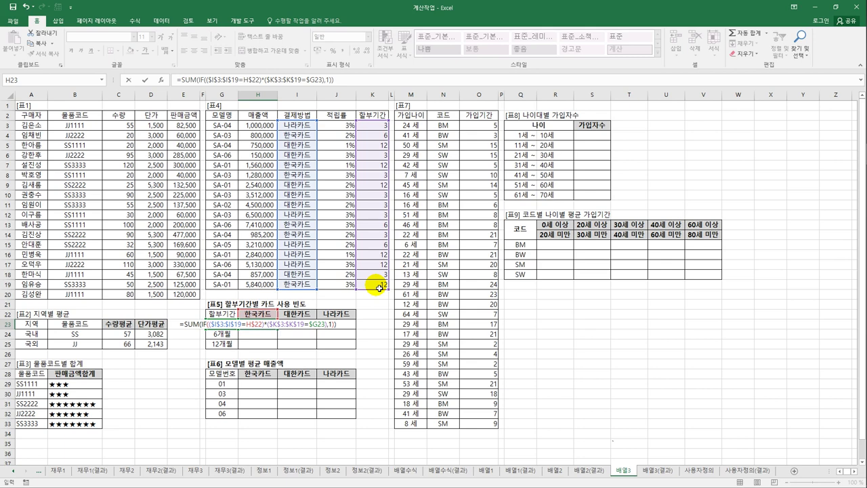
key(ctrl+shift+Return)
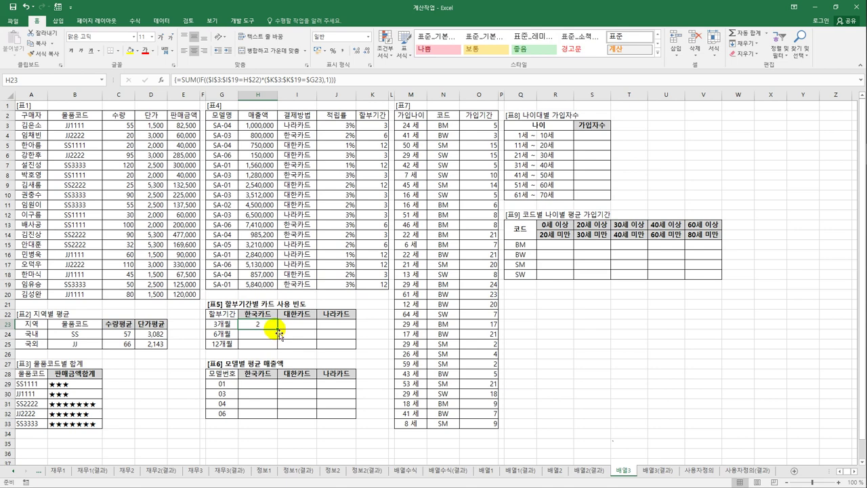
drag(278, 333, 341, 348)
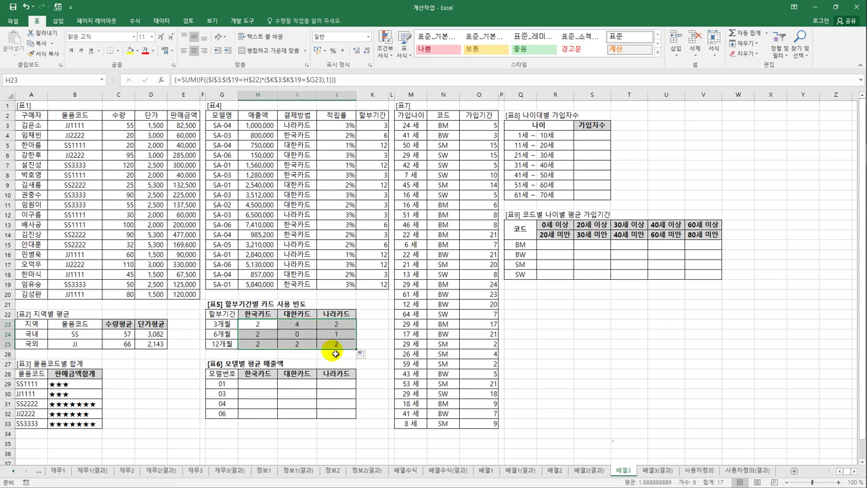
Step: Insert the REPT function in front of SUM in the H23 formula
click(256, 324)
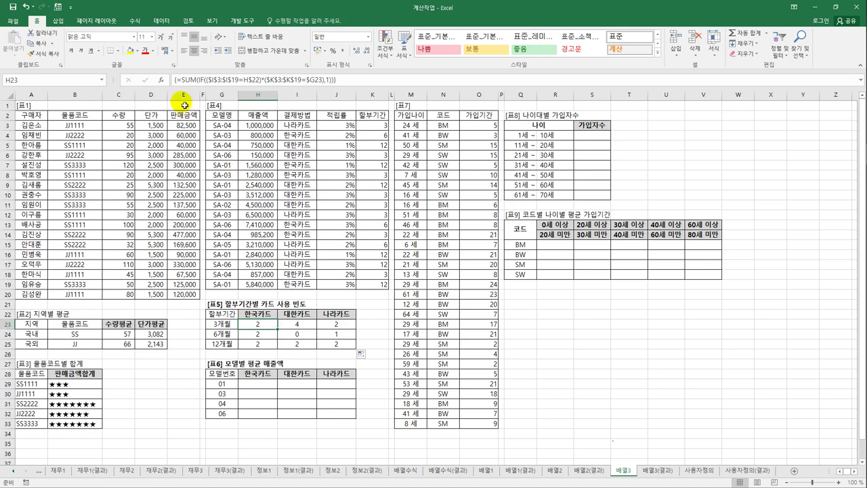
click(180, 80)
text(REP)
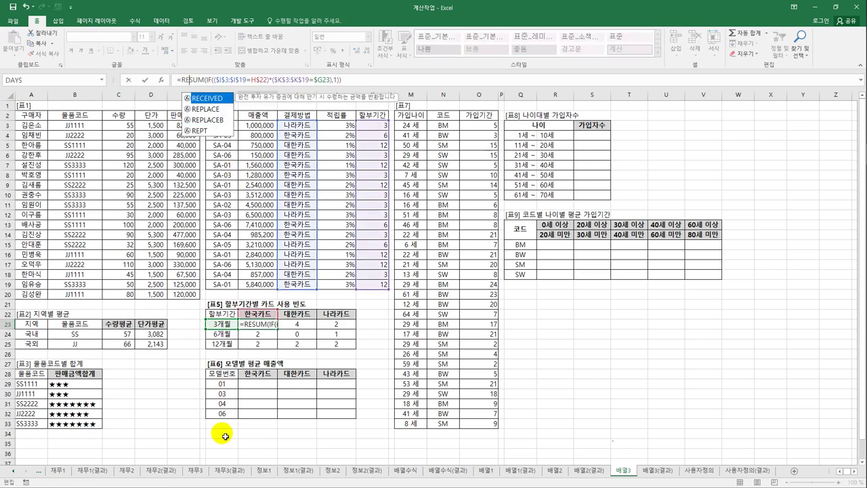
key(Down)
key(Down)
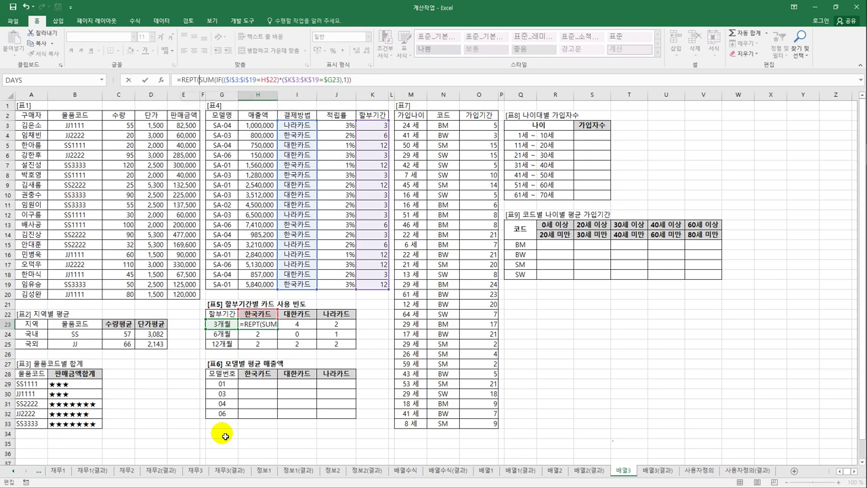
key(Tab)
Step: Enter "★" as the REPT text argument in H23, leaving the SUM result as the number of repetitions
text(")
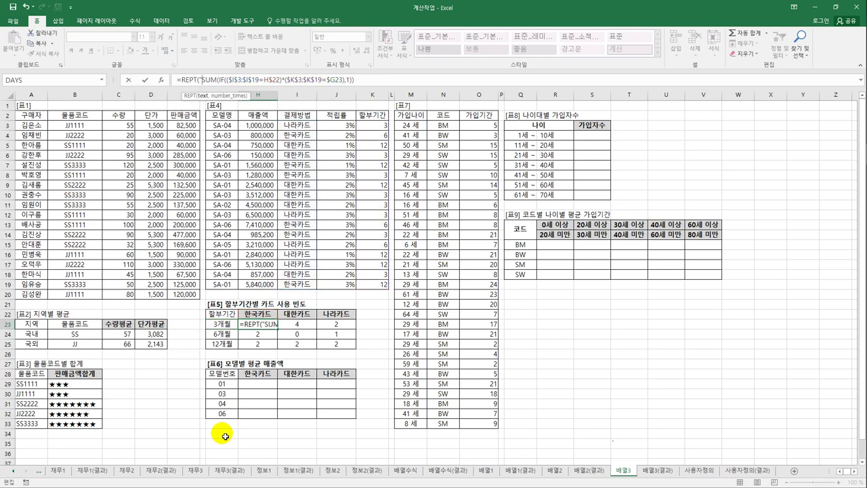
text(ㅁ)
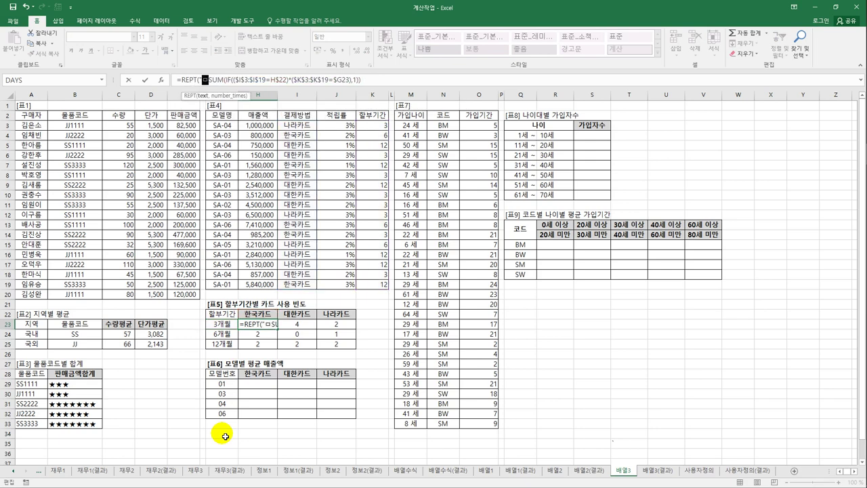
key(Hangul_Hanja)
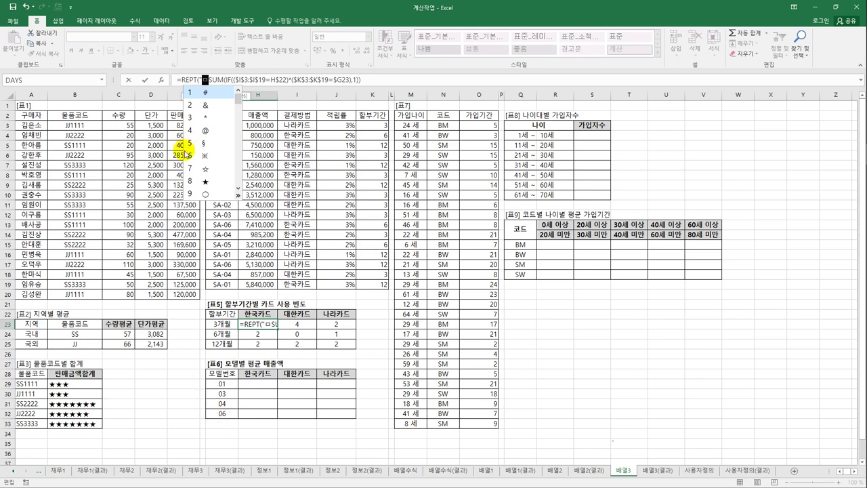
click(212, 182)
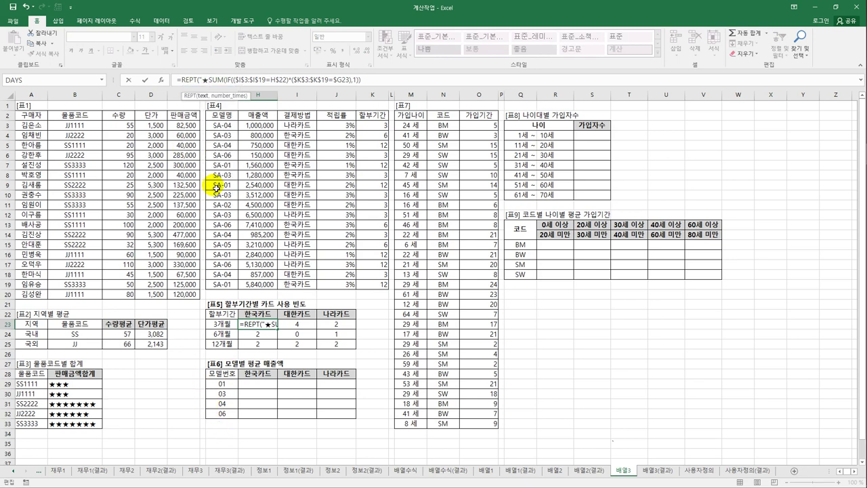
text(",)
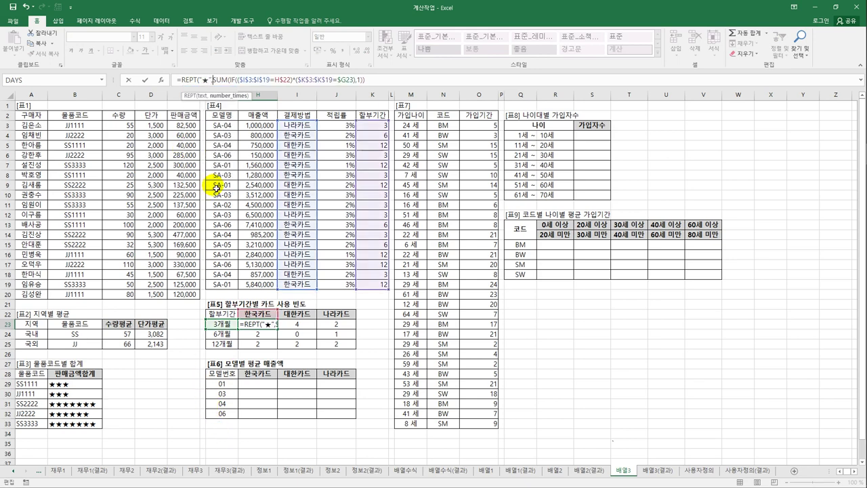
Step: Close the REPT function, commit H23 as an array formula and fill it across H23:J25
click(387, 81)
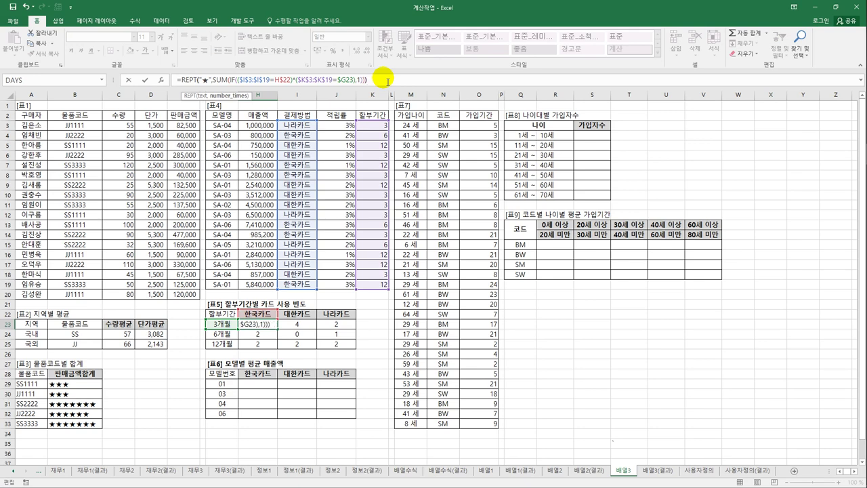
text())
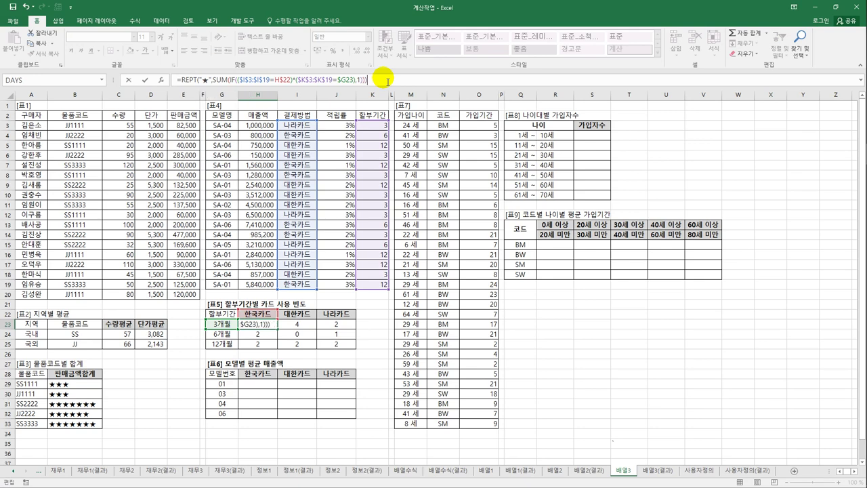
key(ctrl+shift+Return)
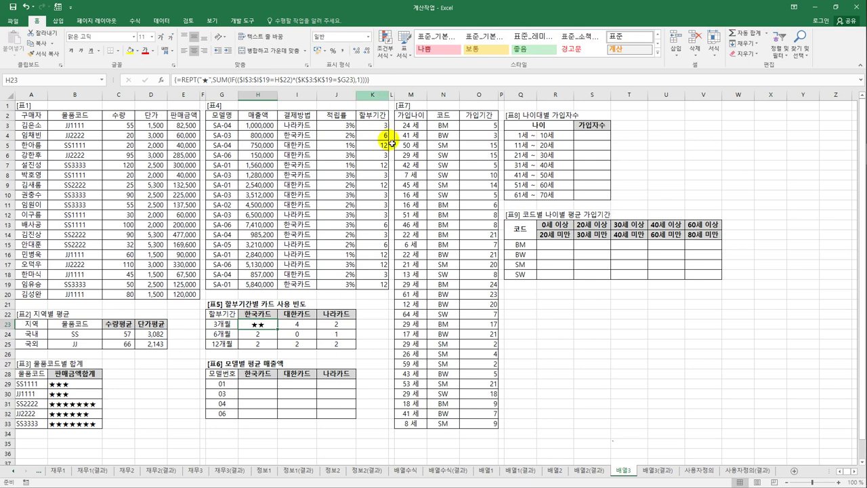
drag(278, 329, 346, 350)
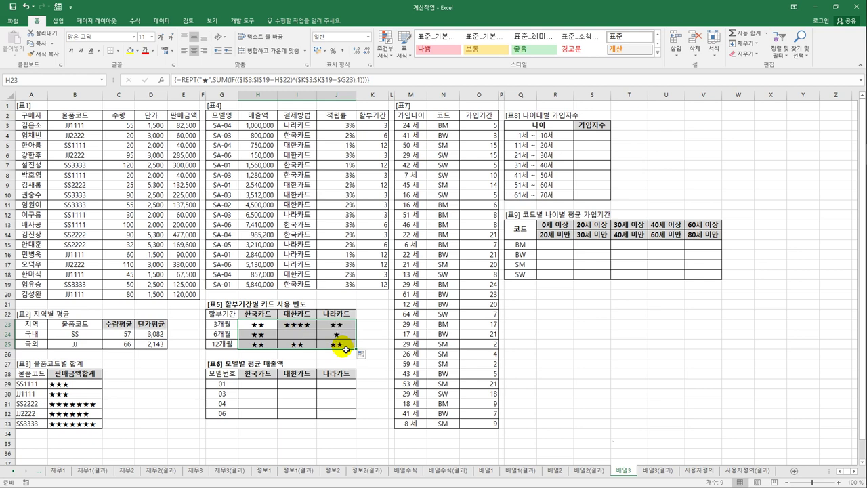
Step: Start a formula in H29 of 표6 with AVERAGE and a nested IF, opening a parenthesis for its first condition
click(259, 390)
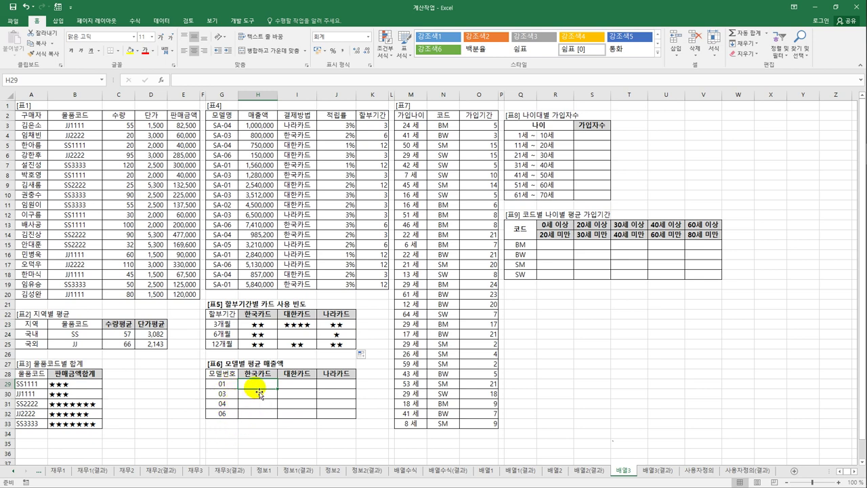
text(=)
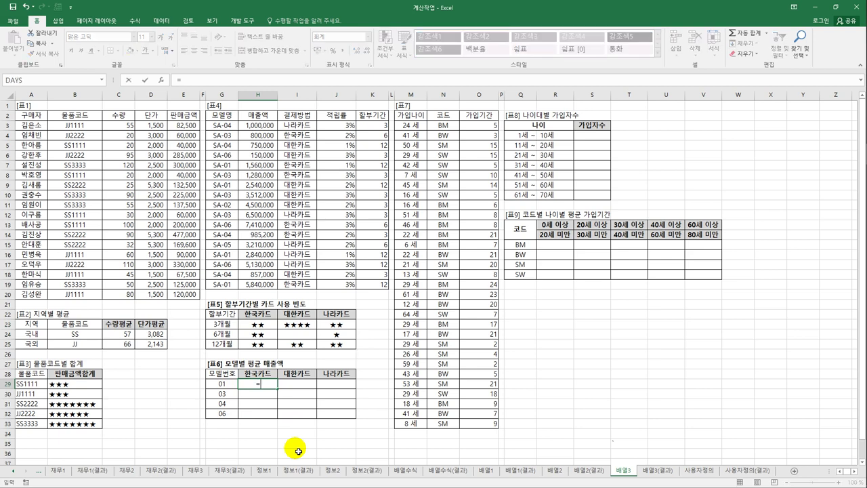
text(AV)
key(Down)
key(Tab)
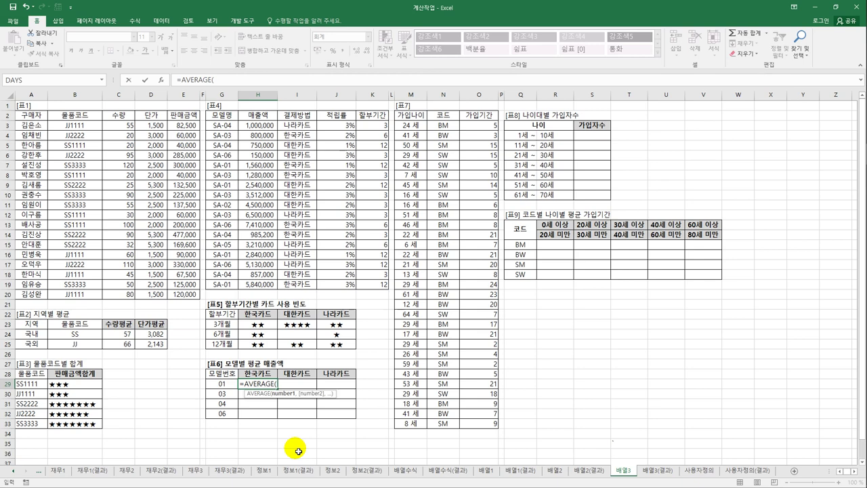
text(IF)
key(Tab)
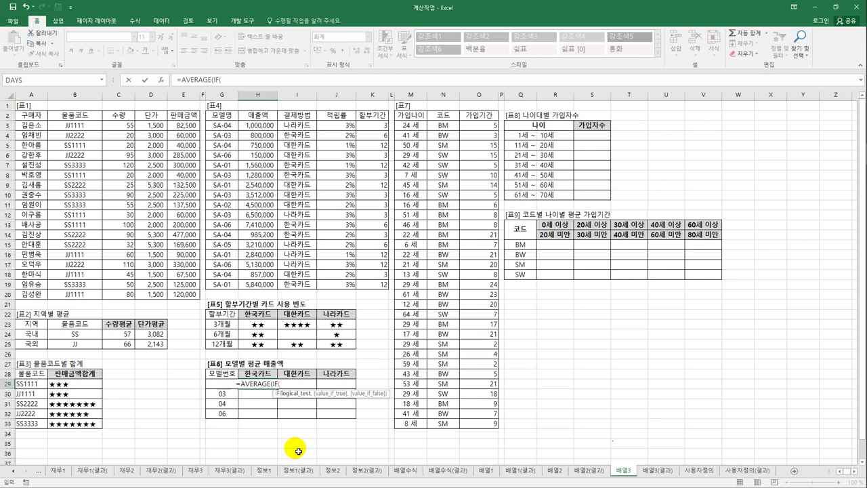
text(()
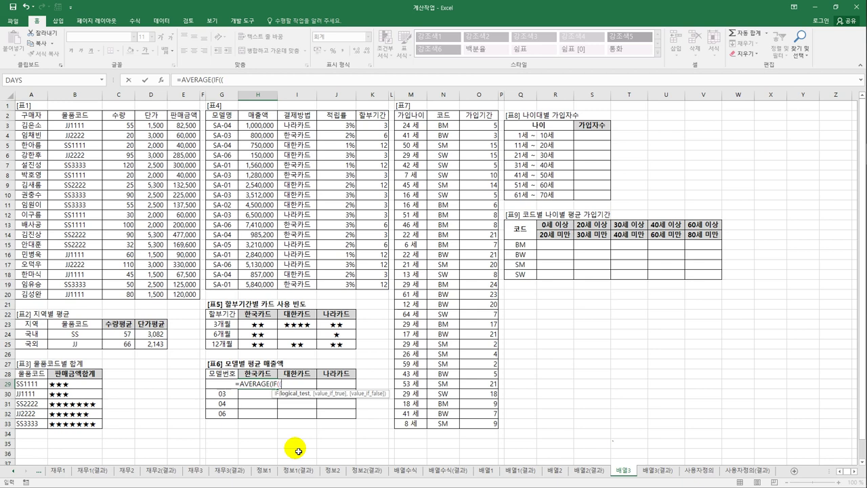
Step: Add the first IF condition, matching the payment methods $I$3:$I$19 to the card name H$28, followed by a multiplication sign
drag(300, 124, 299, 287)
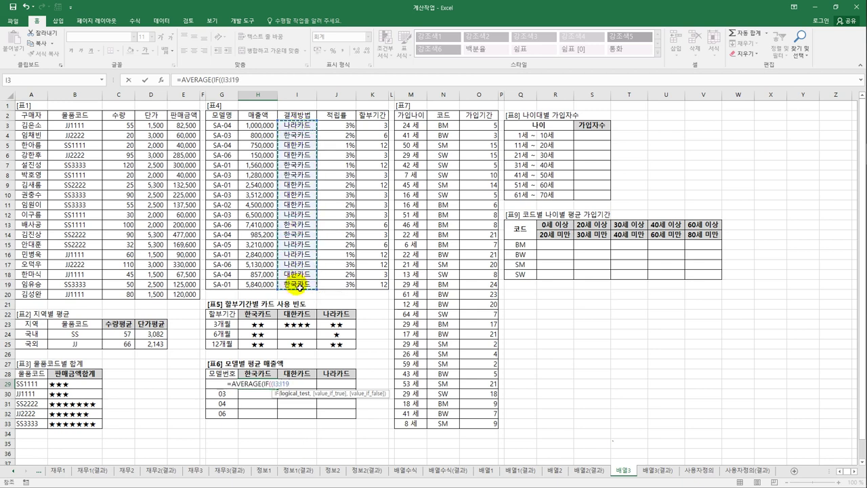
key(F4)
text(=)
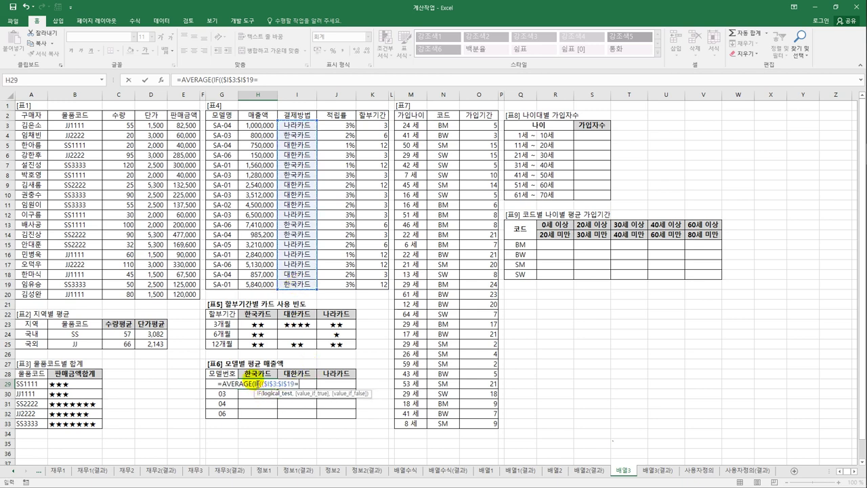
click(256, 375)
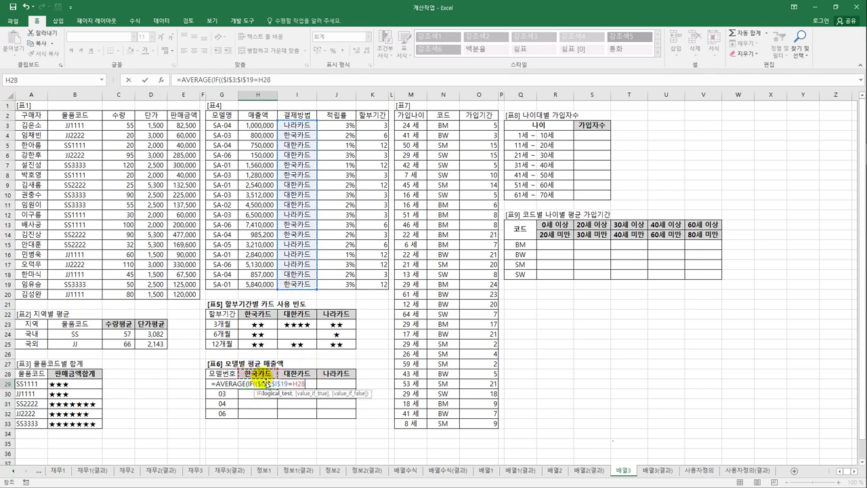
key(F4)
key(F4)
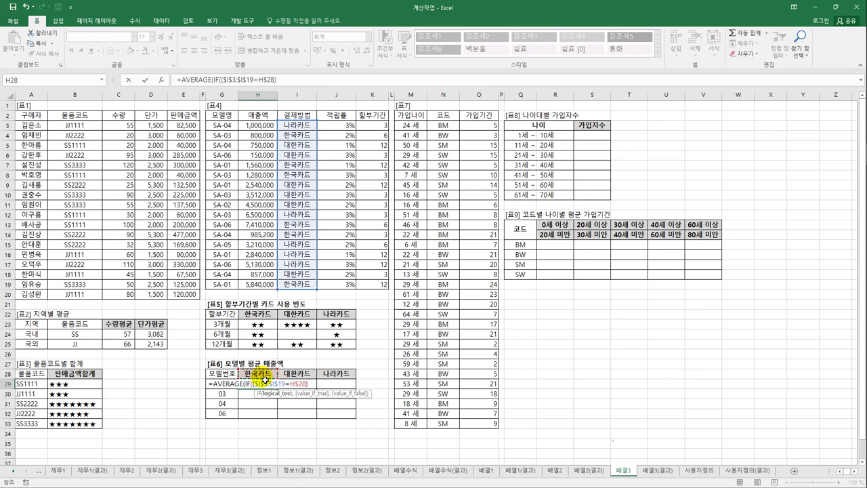
text()*)
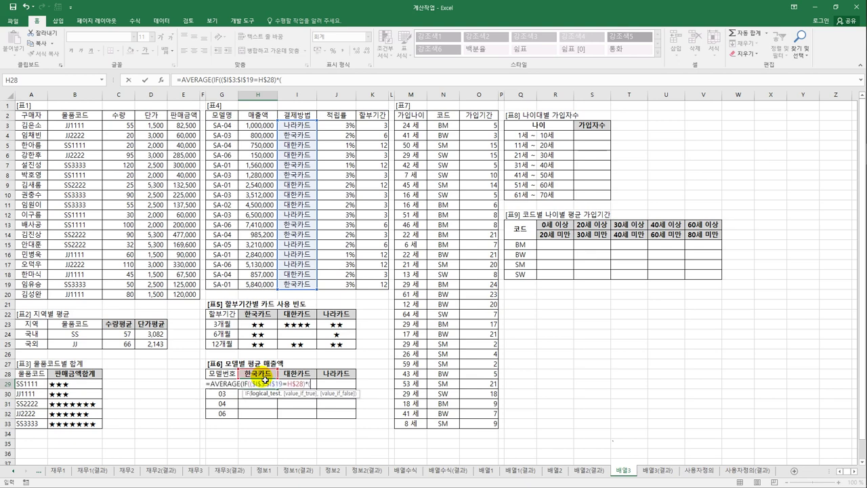
Step: Add the second IF condition, matching the last 2 characters of $G$3:$G$19 to the model number $G29 with RIGHT
text((RIGHT()
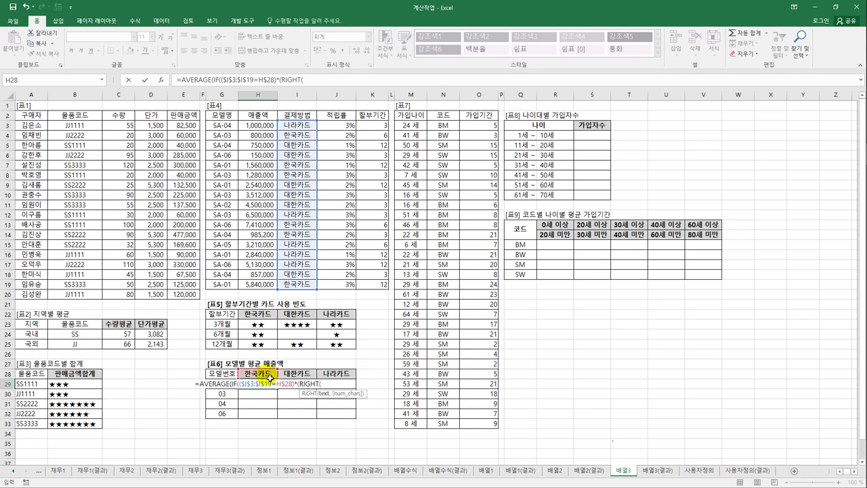
drag(218, 126, 217, 285)
key(F4)
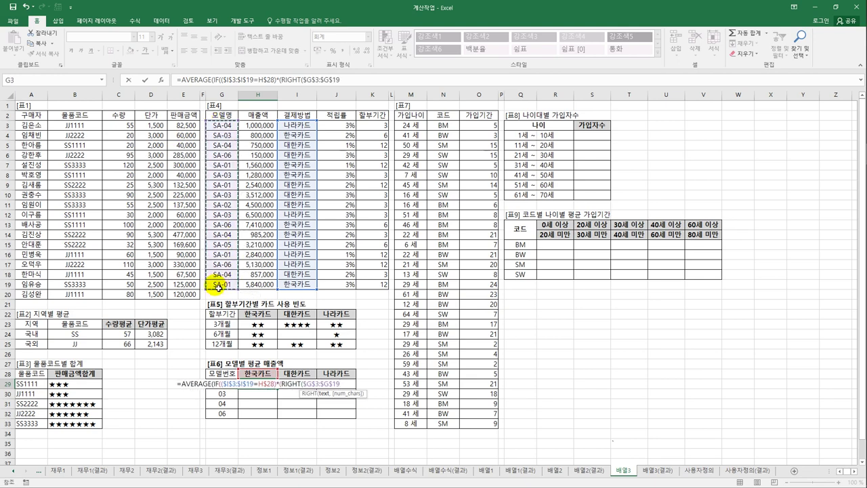
text(,2)=)
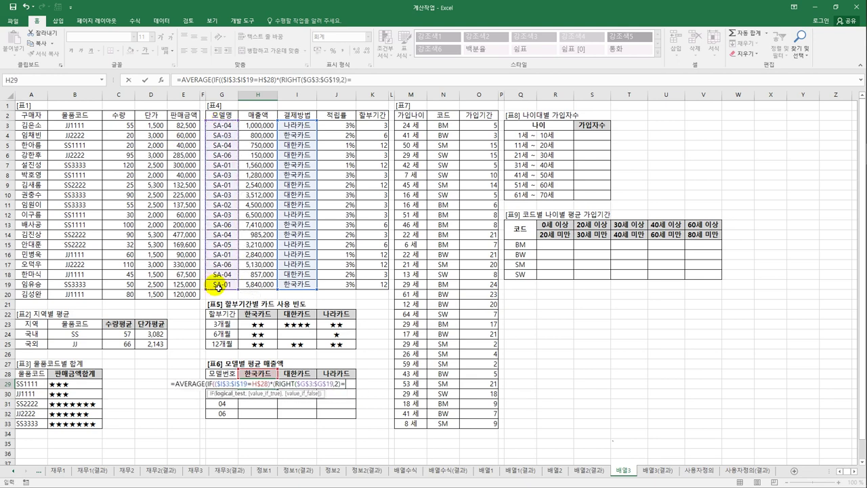
key(Left)
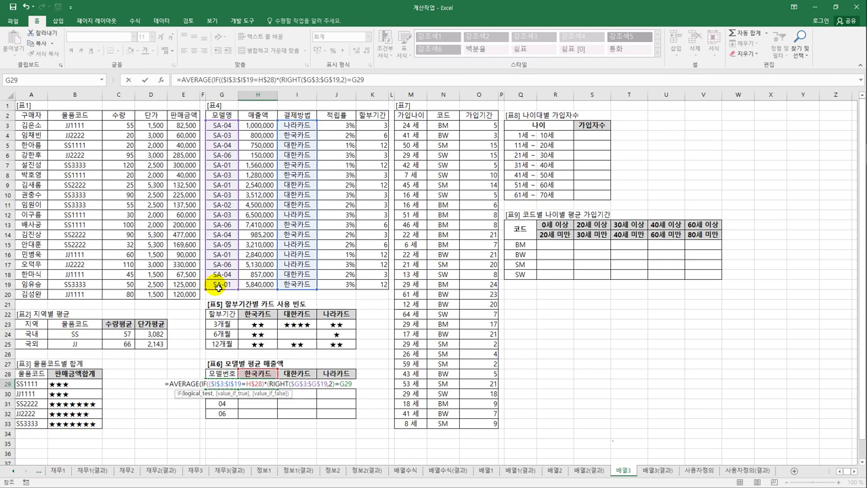
key(F4)
key(F4)
key(F4)
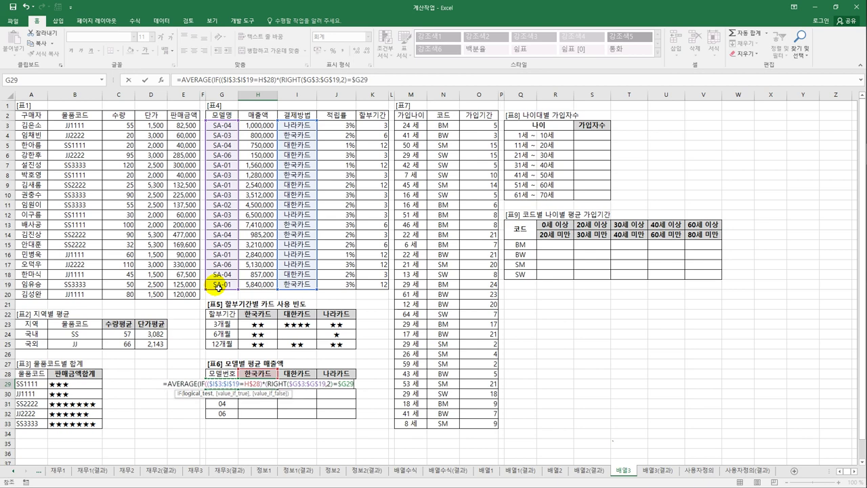
text())
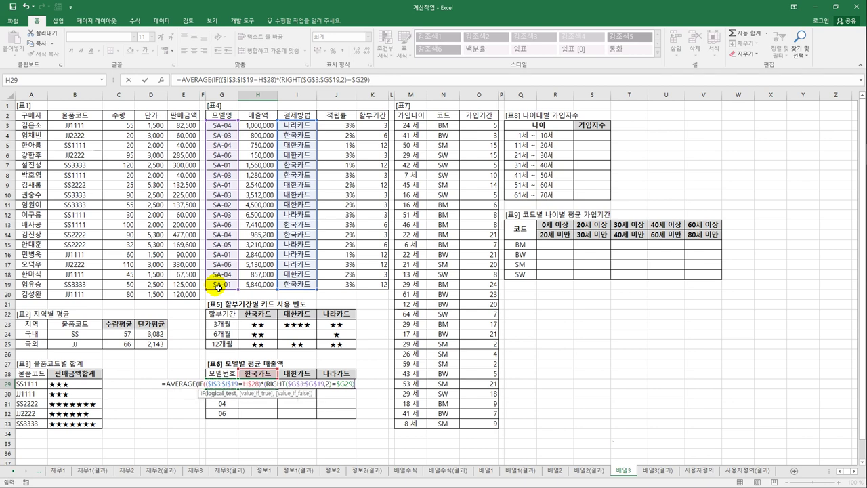
Step: Set the IF true value to the sales amounts $H$3:$H$19 and close both the IF and AVERAGE functions
text(,)
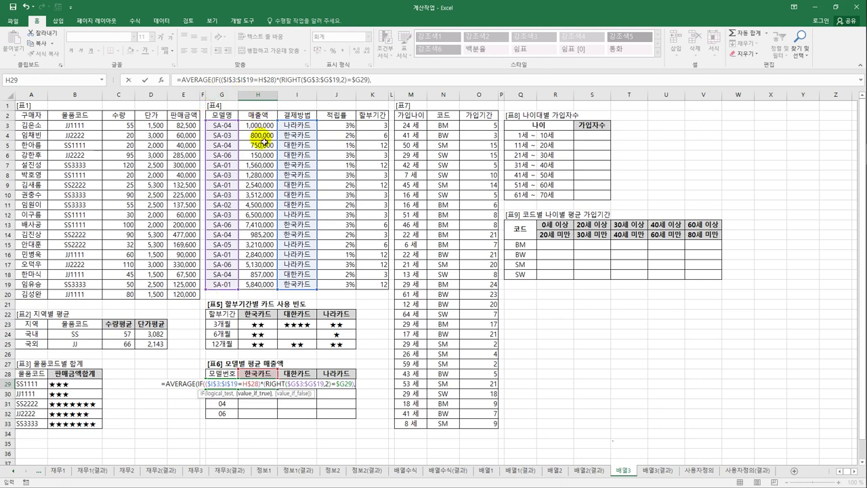
drag(266, 127, 267, 287)
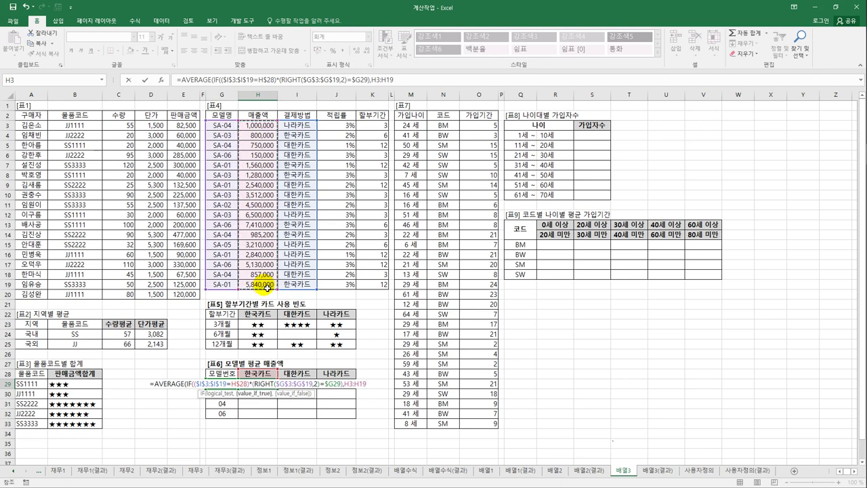
key(F4)
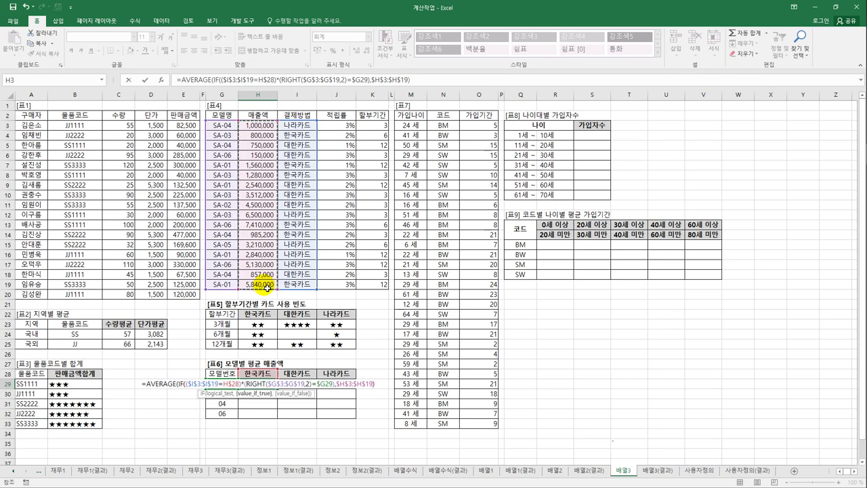
text())
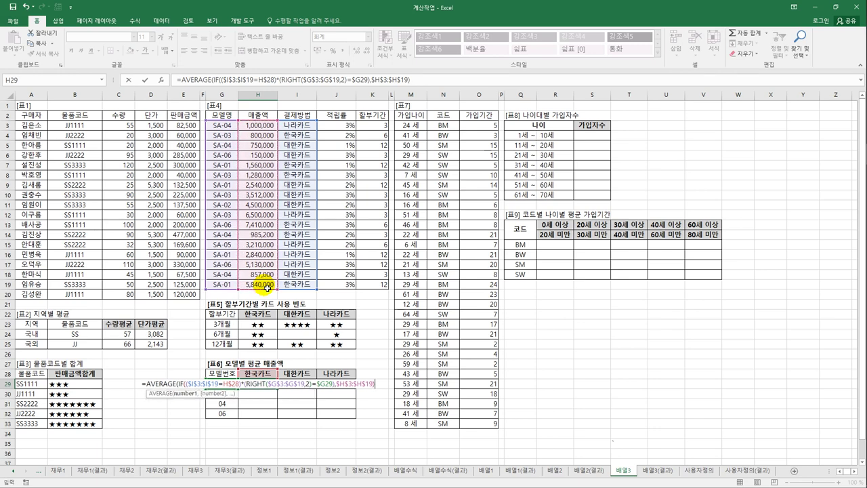
text())
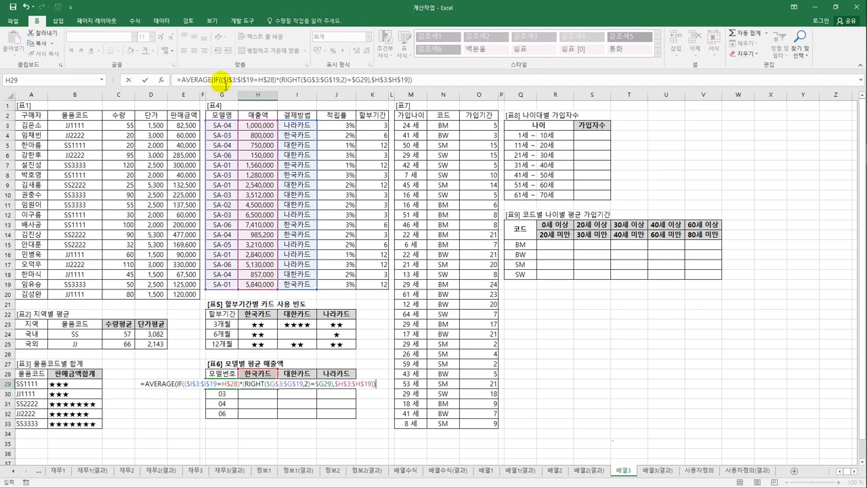
Step: Check the H29 formula's arguments, commit it as an array formula and fill it across H29:J32
drag(222, 82, 281, 87)
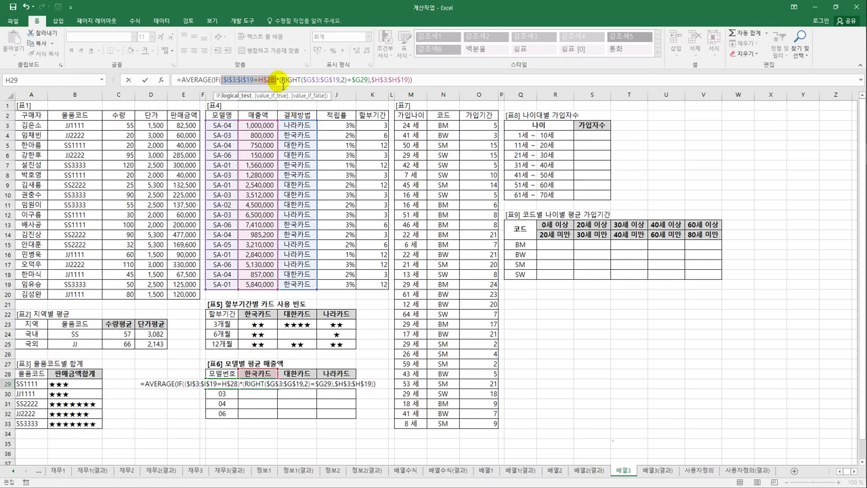
drag(280, 86, 373, 84)
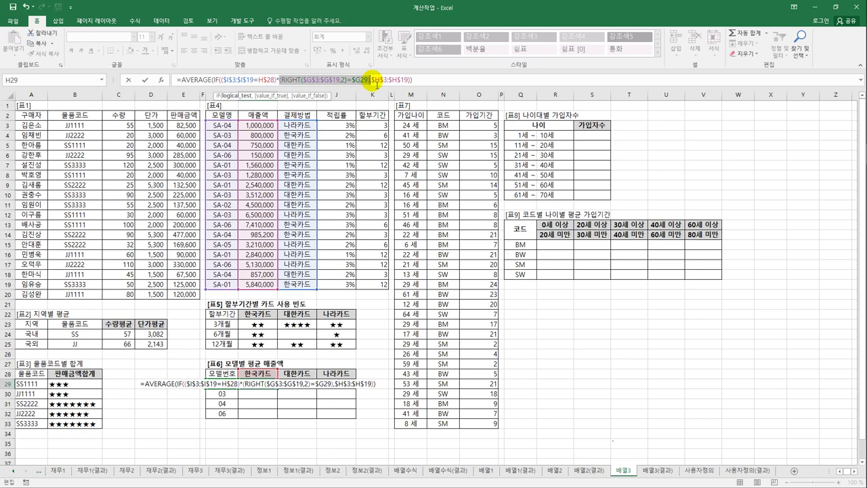
click(377, 85)
drag(376, 85, 412, 84)
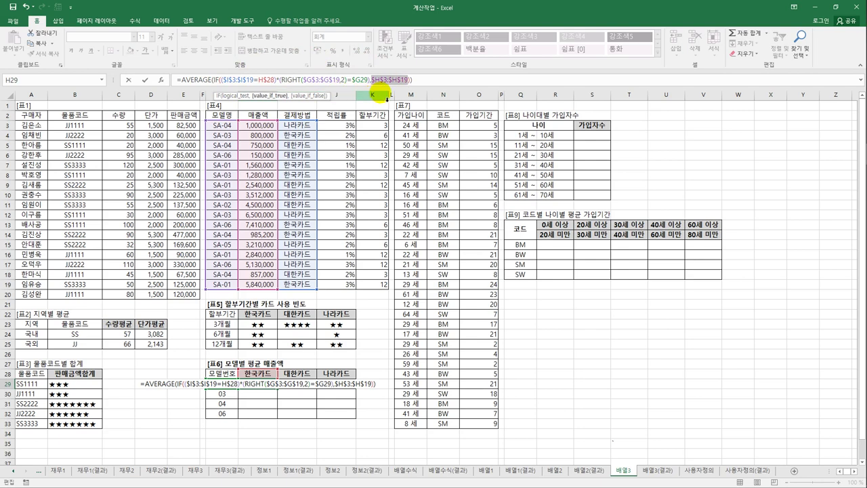
click(428, 85)
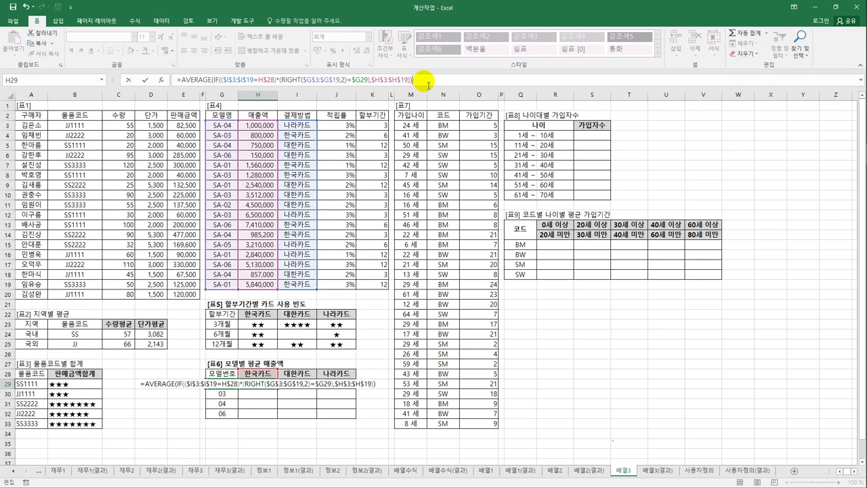
key(ctrl+shift+Return)
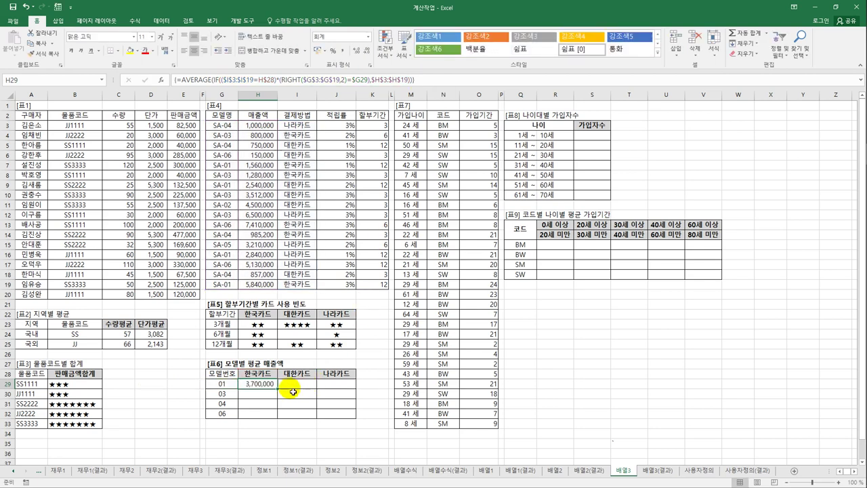
drag(277, 388, 352, 424)
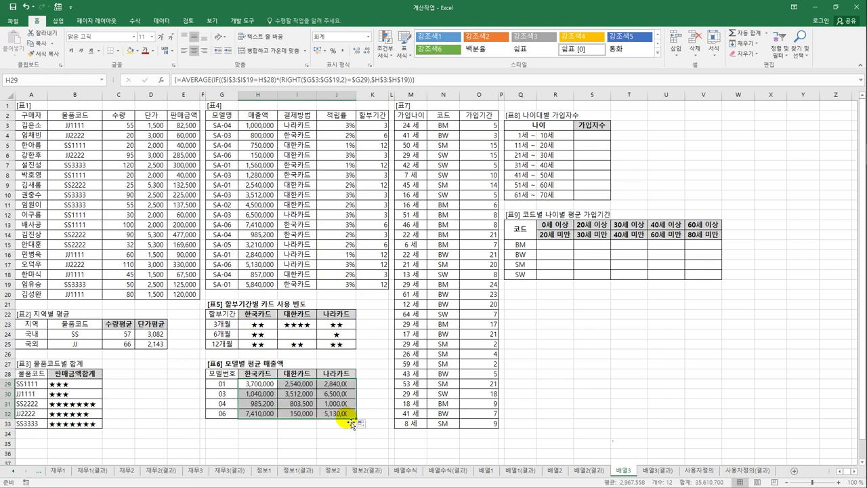
click(350, 417)
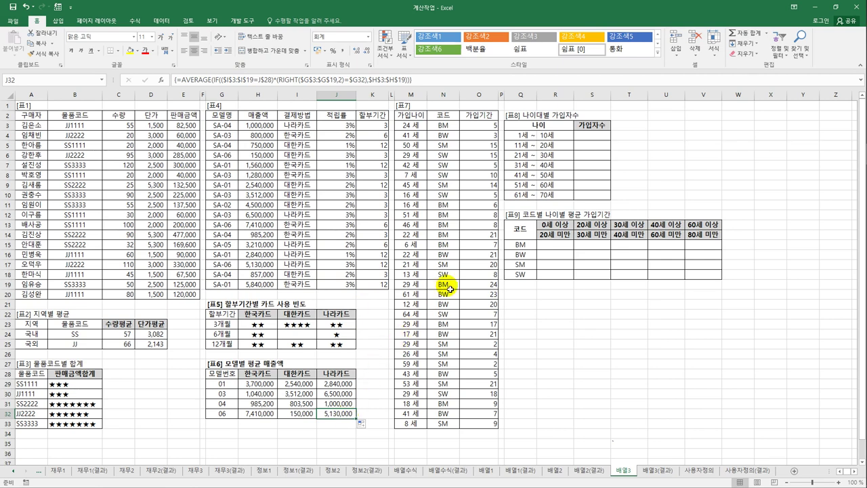
Step: Count the subscribers per age band in S4:S10 with the array formula =FREQUENCY(M3:M33,R4:R10)
click(589, 139)
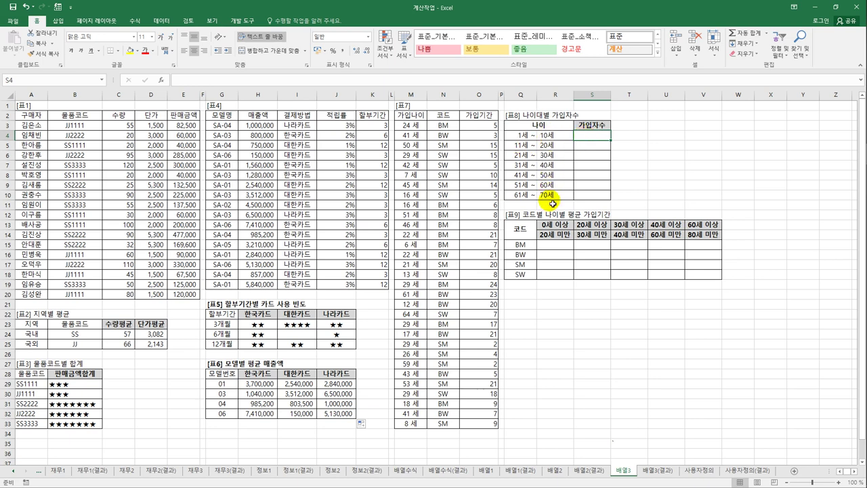
drag(554, 139, 558, 196)
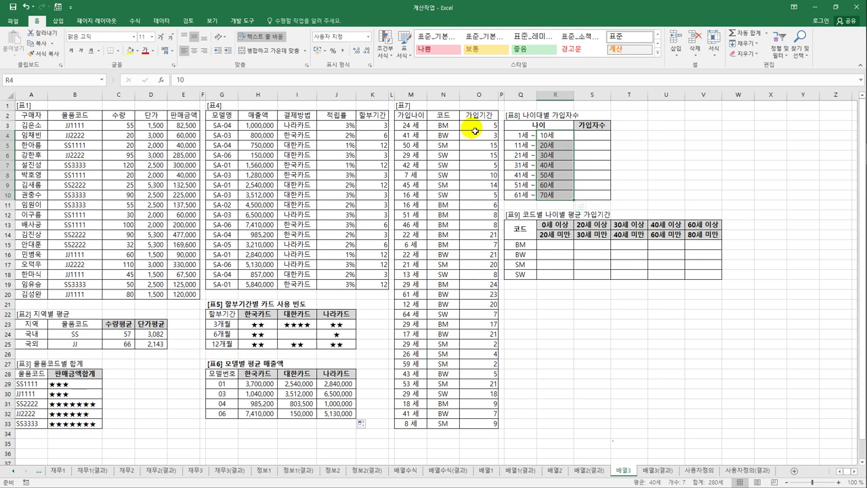
drag(411, 126, 407, 423)
drag(602, 136, 600, 198)
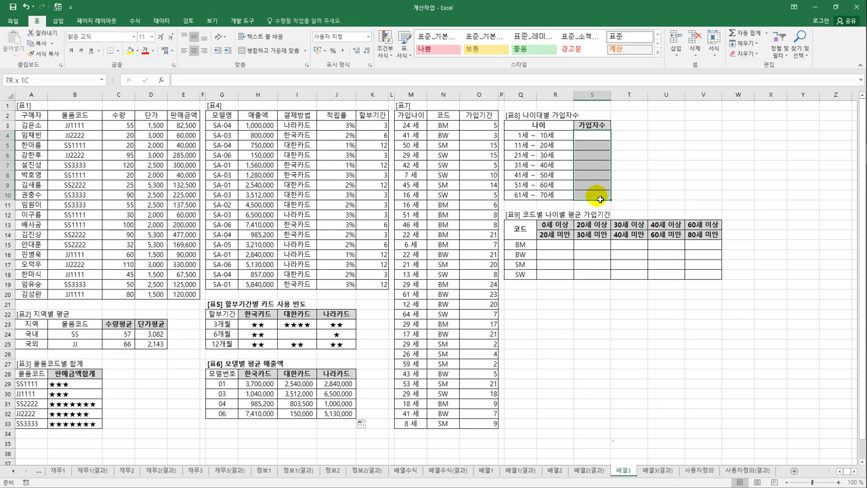
drag(601, 199, 600, 199)
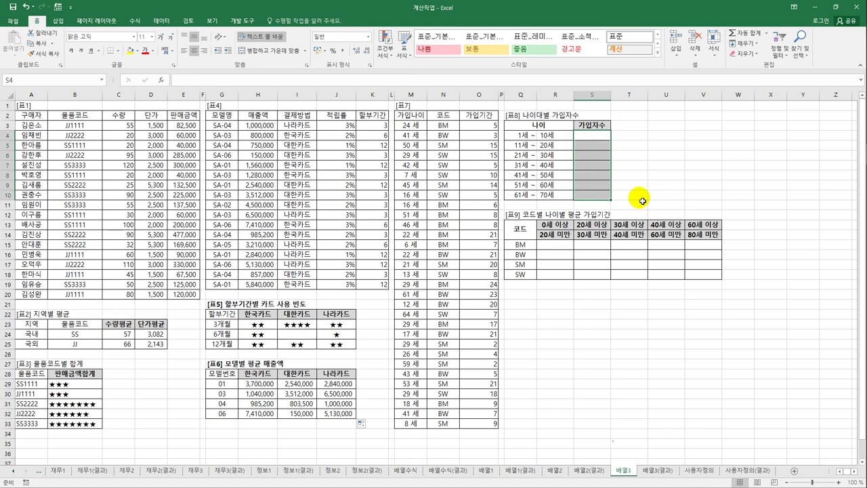
text(=FR)
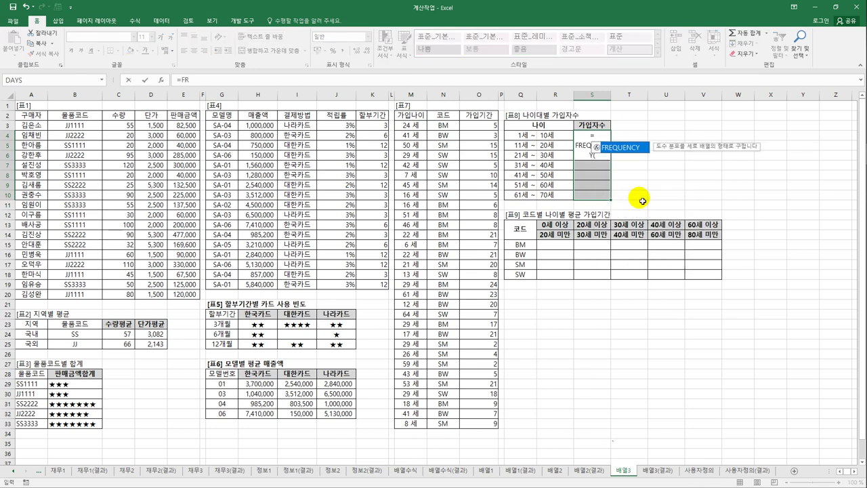
key(Tab)
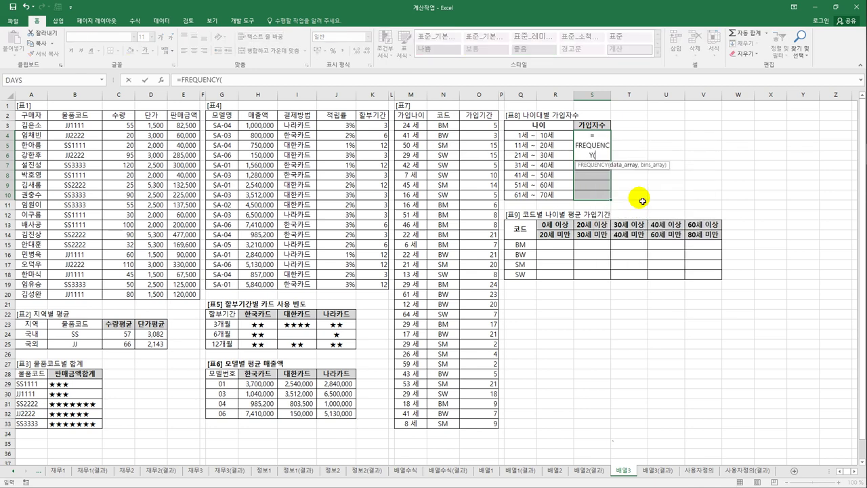
drag(410, 126, 413, 424)
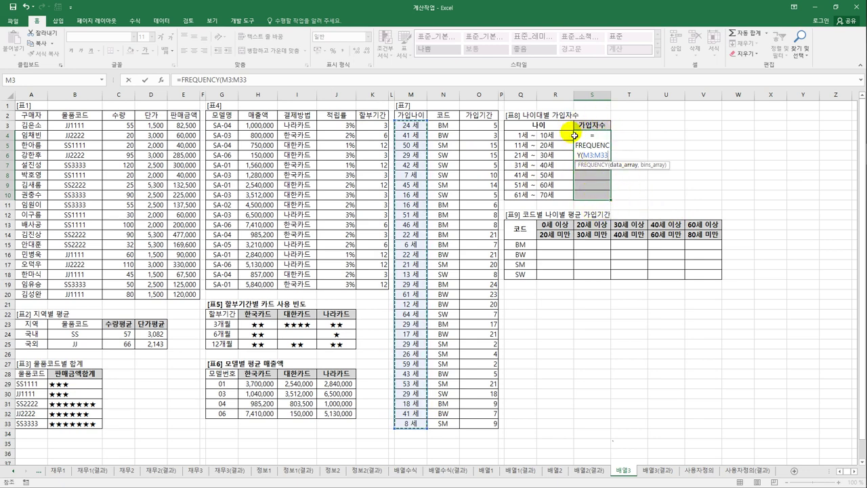
text(,)
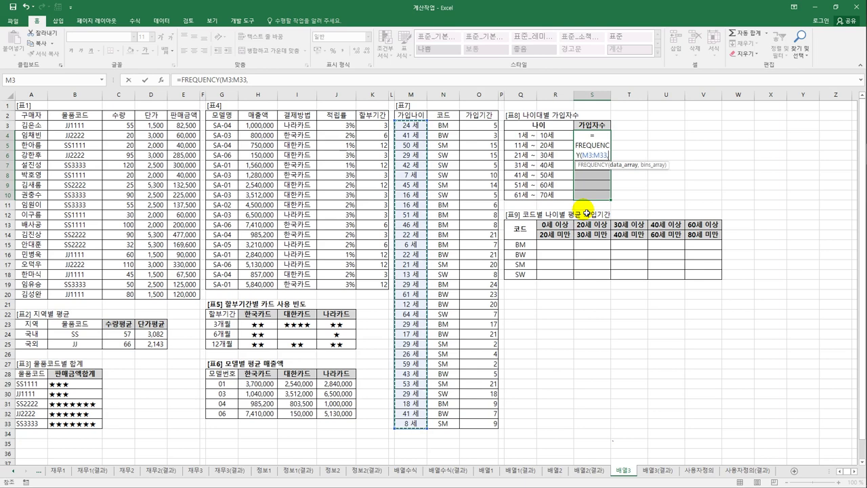
drag(560, 139, 563, 197)
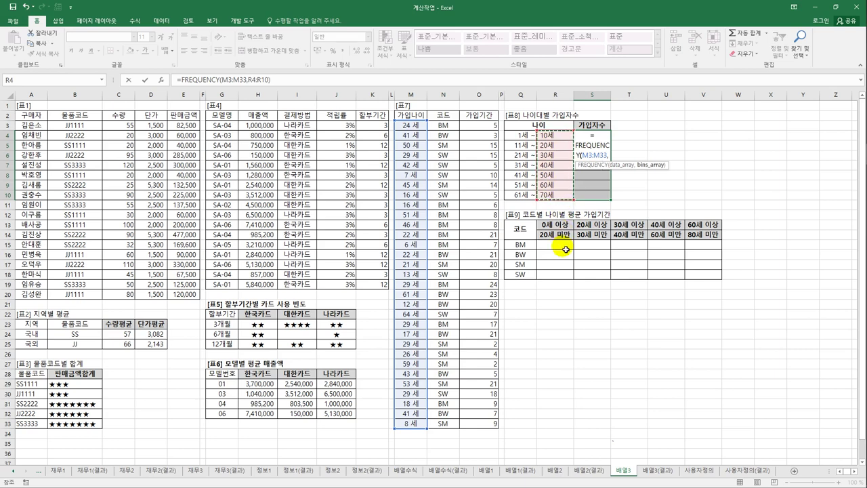
key(ctrl+shift+Return)
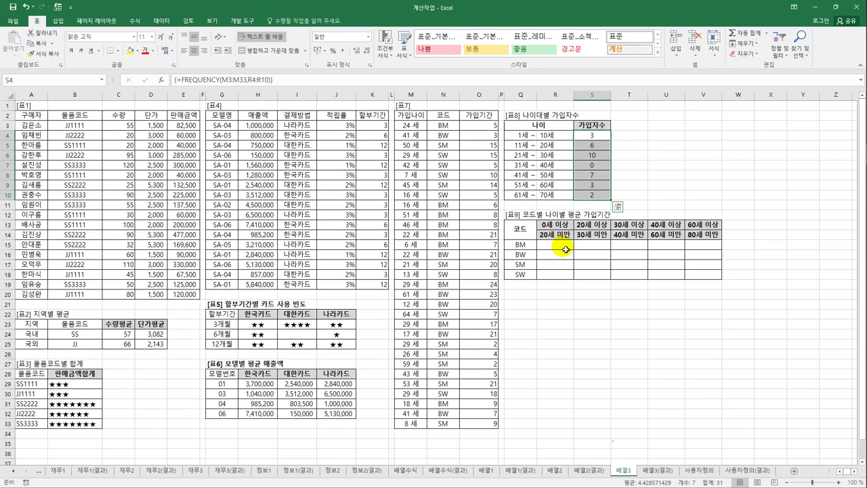
Step: Wrap the S4:S10 FREQUENCY formula in an IF function that tests whether the count is greater than 0
click(594, 138)
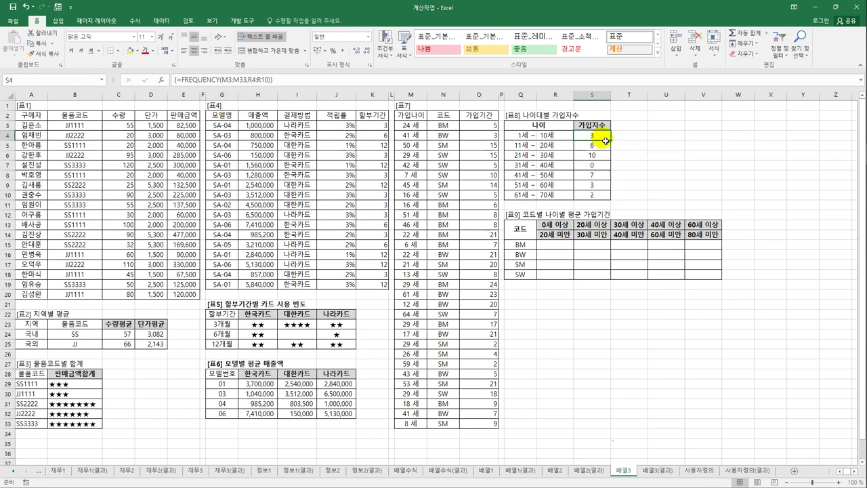
drag(600, 137, 600, 197)
click(193, 80)
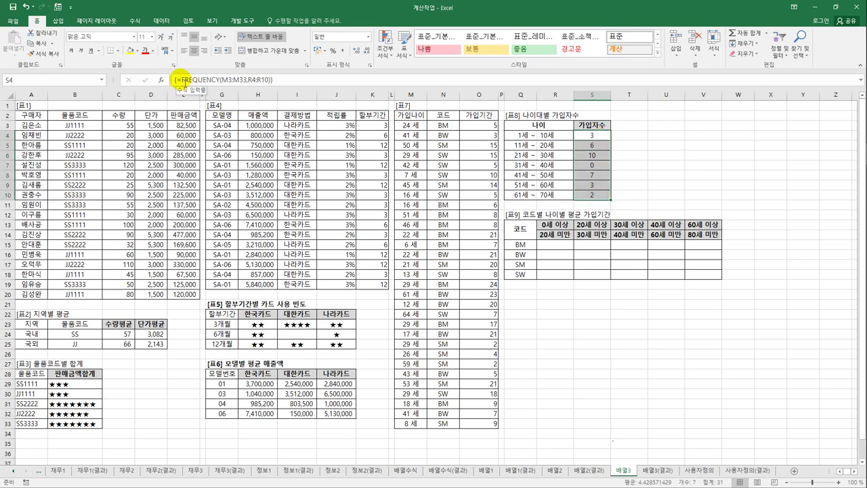
text(IF()
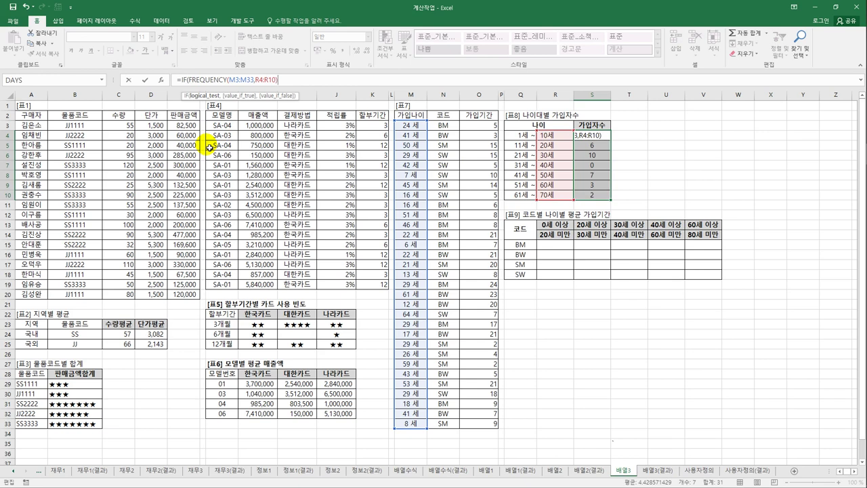
text(>0,)
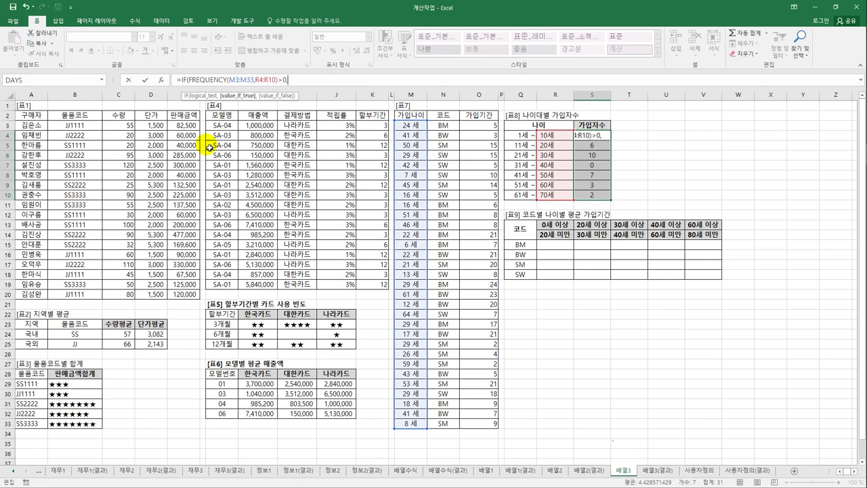
Step: Set the IF true value to TEXT(FREQUENCY(M3:M33,R4:R10),"0명"), reusing the existing FREQUENCY expression
text(TEXT()
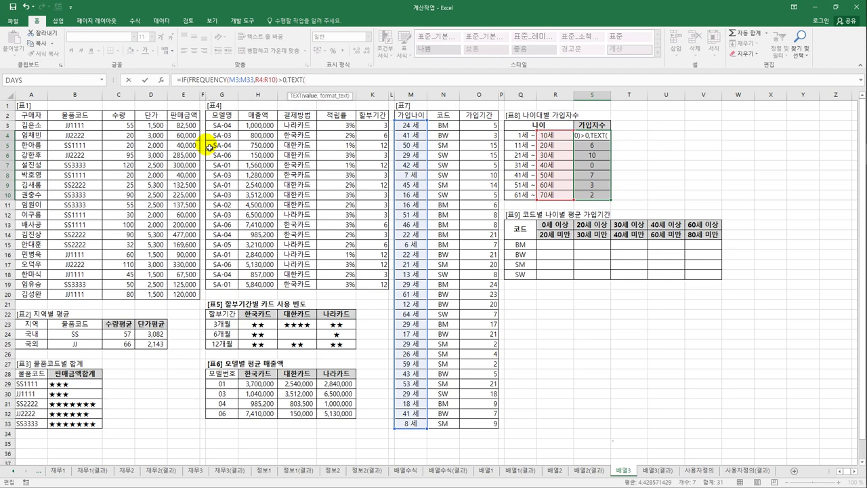
drag(188, 80, 273, 82)
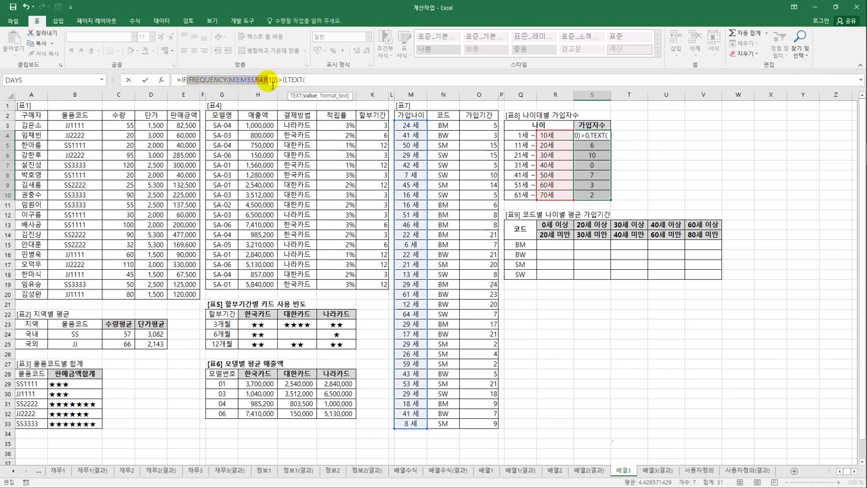
click(192, 81)
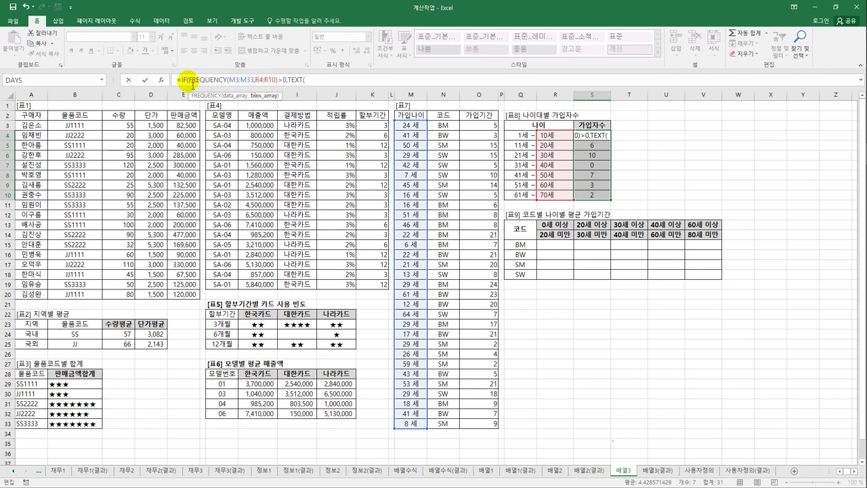
drag(189, 80, 277, 82)
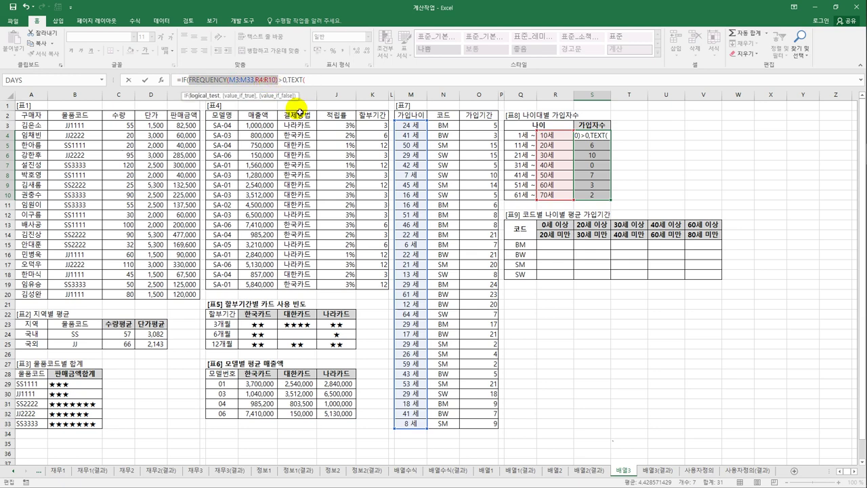
key(ctrl+c)
click(306, 80)
key(ctrl+v)
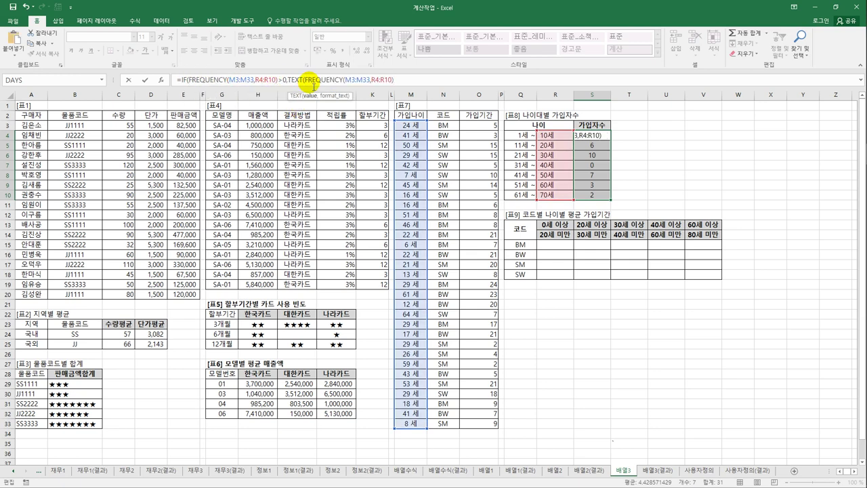
text(,)
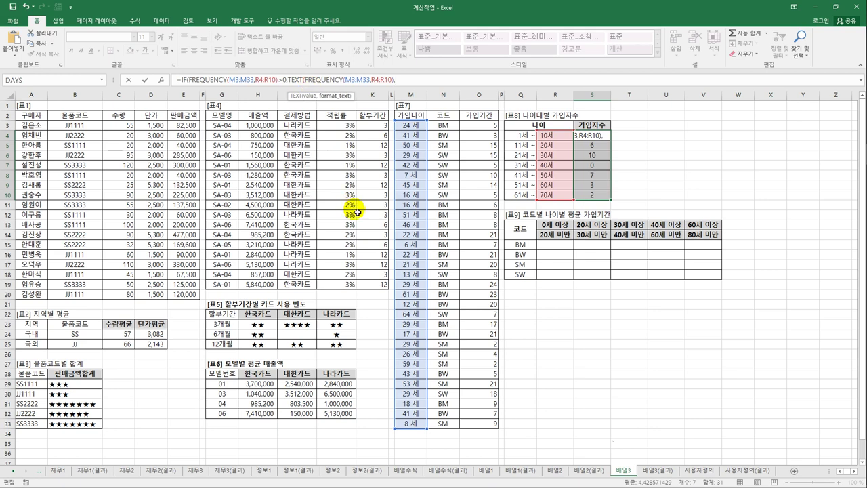
text("0명"),)
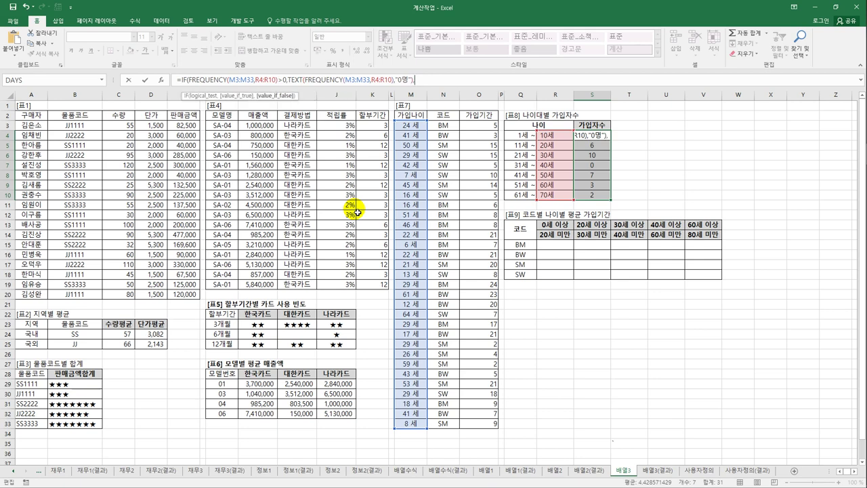
Step: Set the IF false value to "미가입", close the function and commit it as an array formula across S4:S10
text("ㅁ미가입")
text())
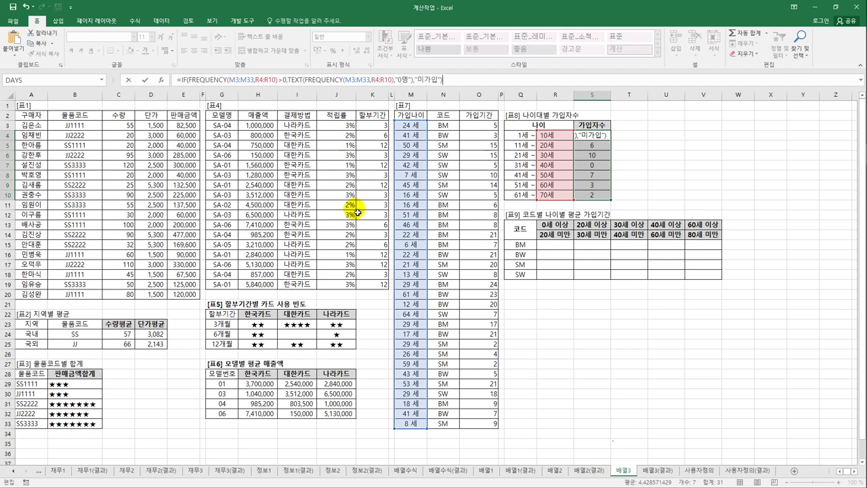
key(ctrl+shift+Return)
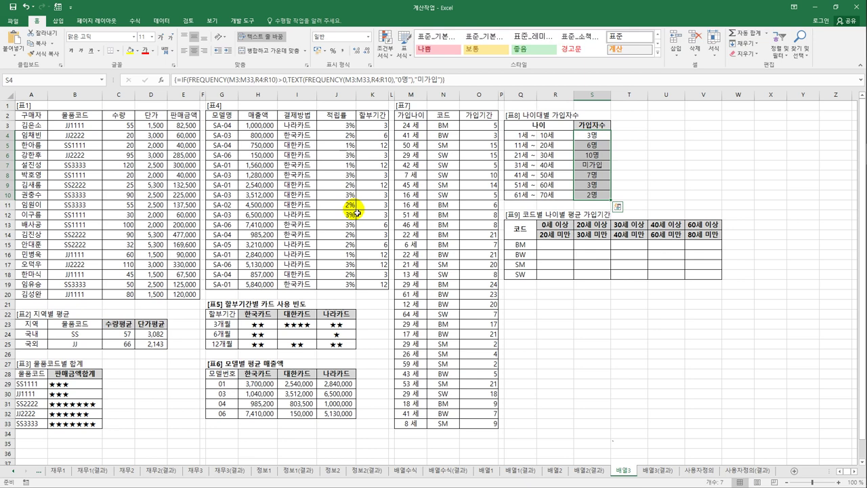
Step: Begin the average subscription period formula in R15 of 표9 with an IF function nested inside AVERAGE
click(546, 249)
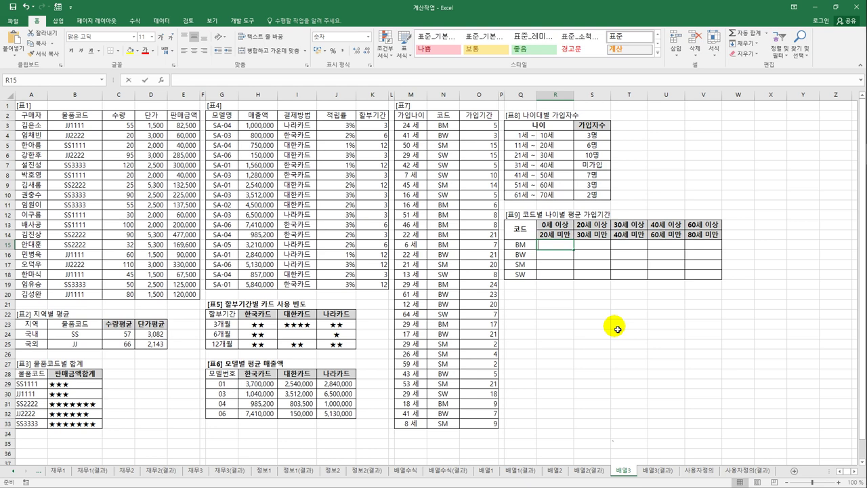
text(=AV)
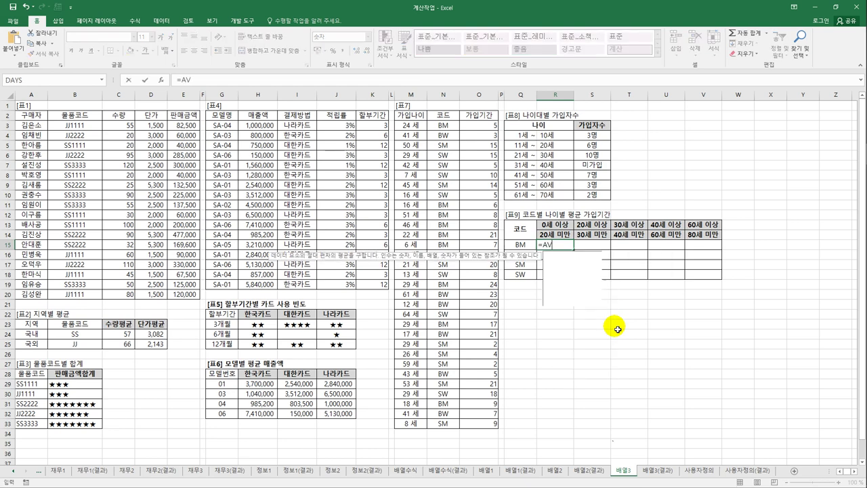
key(Down)
key(Tab)
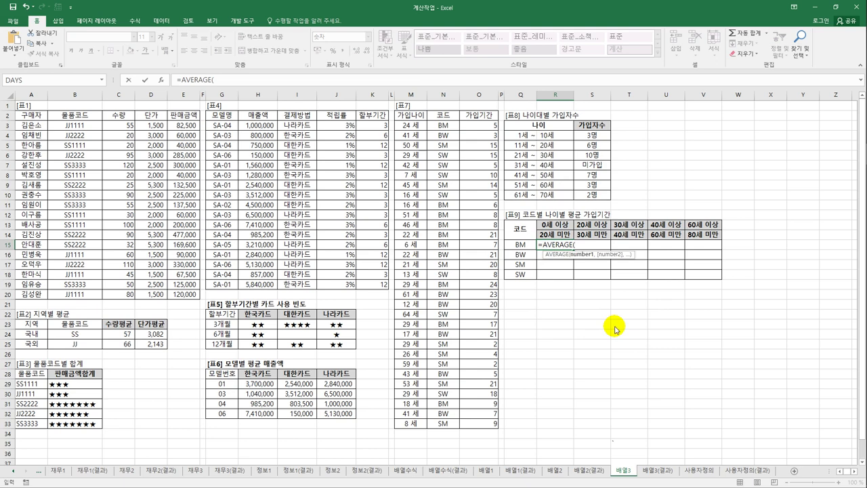
text(IF)
key(Tab)
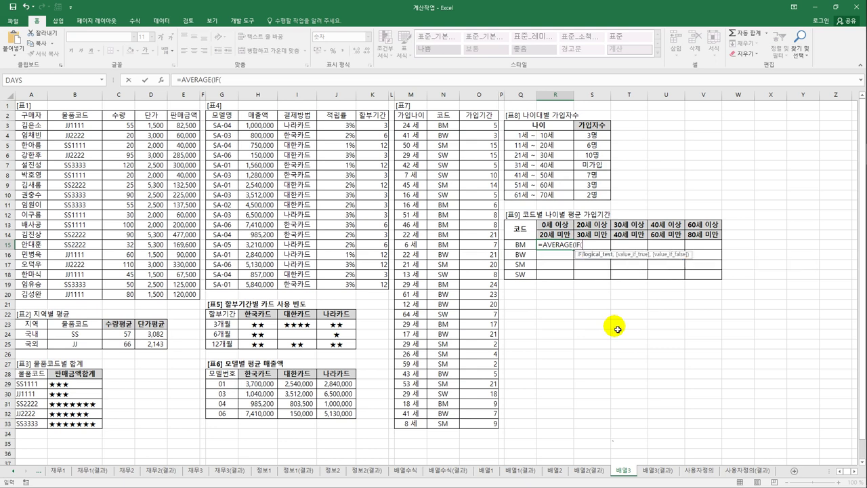
Step: Add the first IF condition, matching the codes $N$3:$N$33 to the code in $Q15, followed by a multiplication sign
text(()
drag(441, 125, 441, 424)
key(F4)
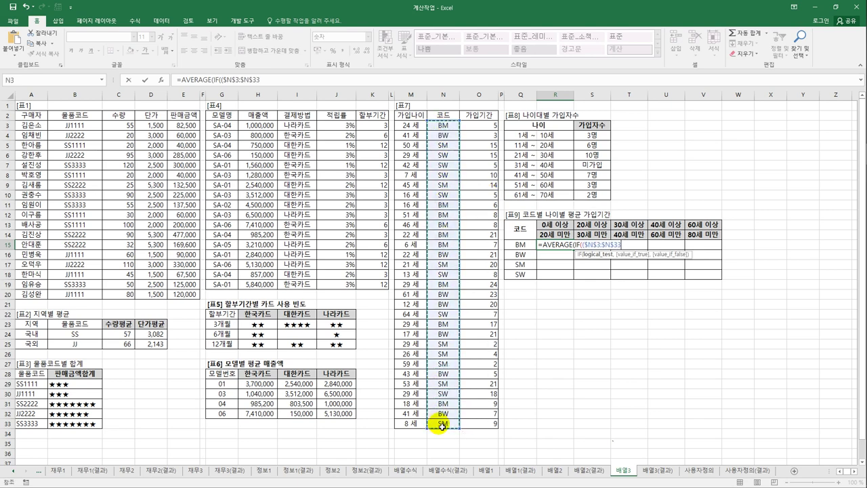
text(=)
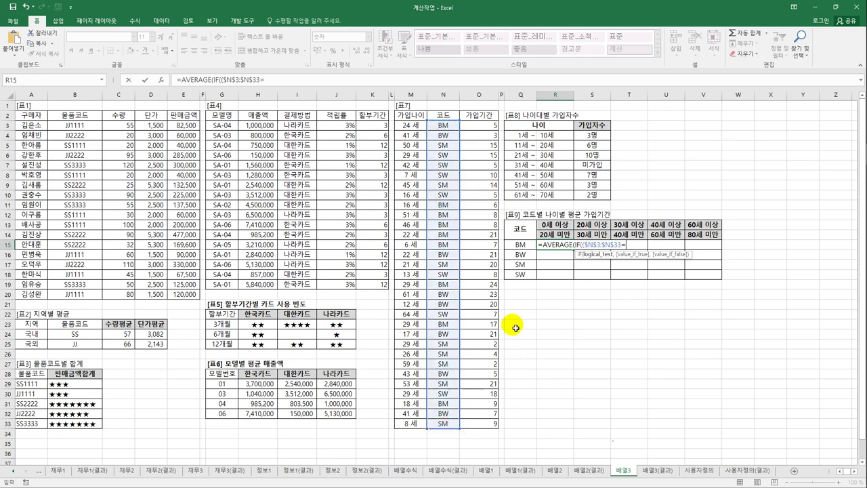
click(522, 245)
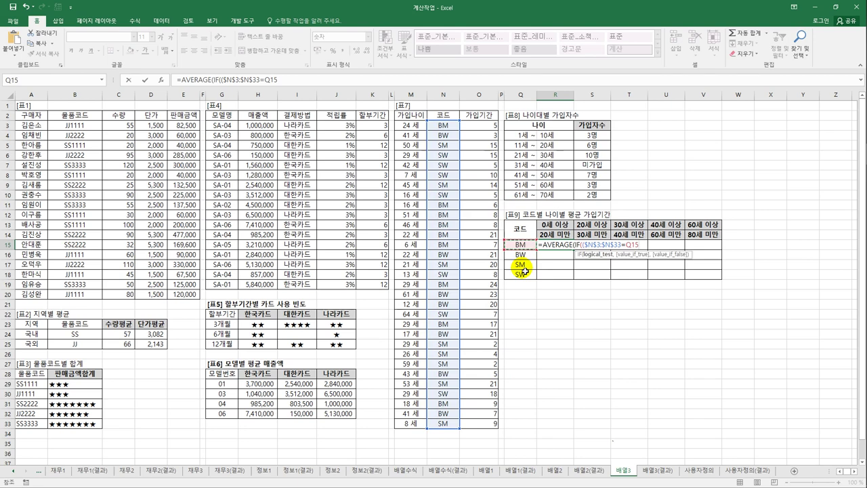
key(F4)
key(F4)
key(F4)
text()*)
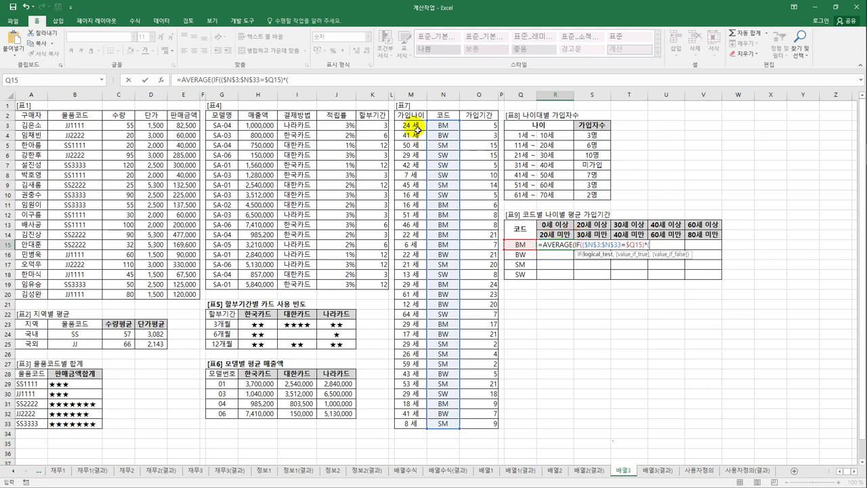
Step: Add the second IF condition, ages $M$3:$M$33 greater than or equal to the lower limit R$13, followed by a multiplication sign
drag(411, 126, 408, 424)
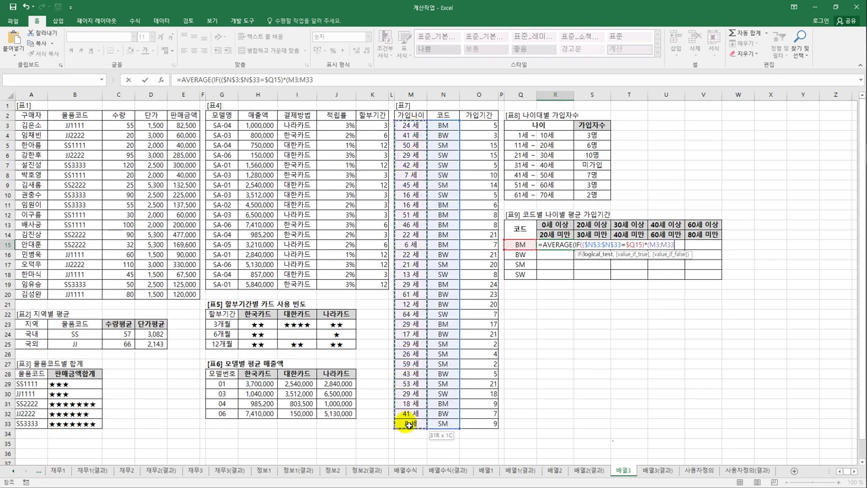
key(F4)
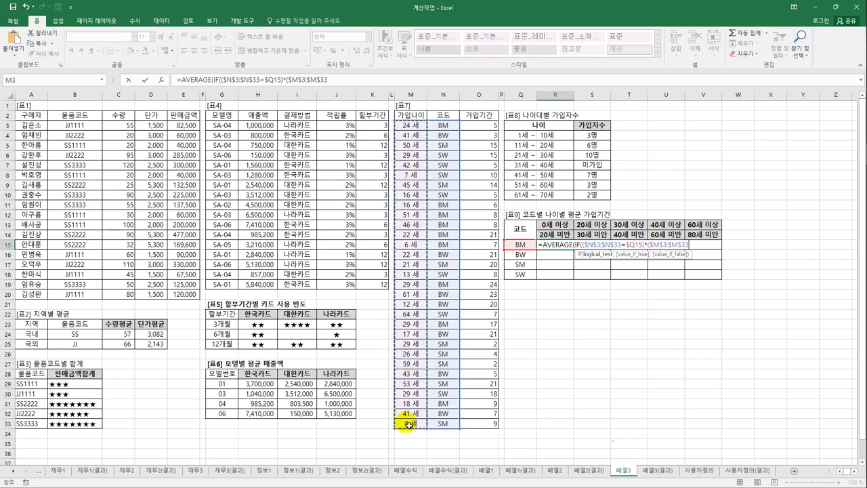
text(>)
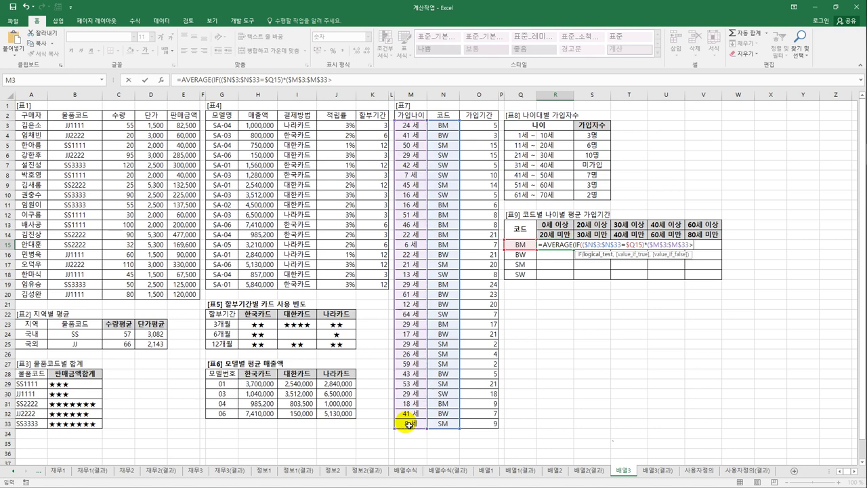
click(551, 226)
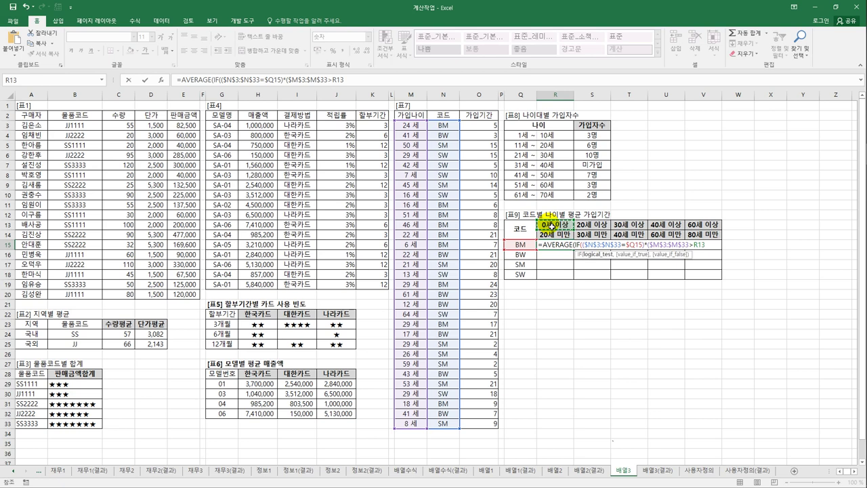
key(F2)
click(697, 245)
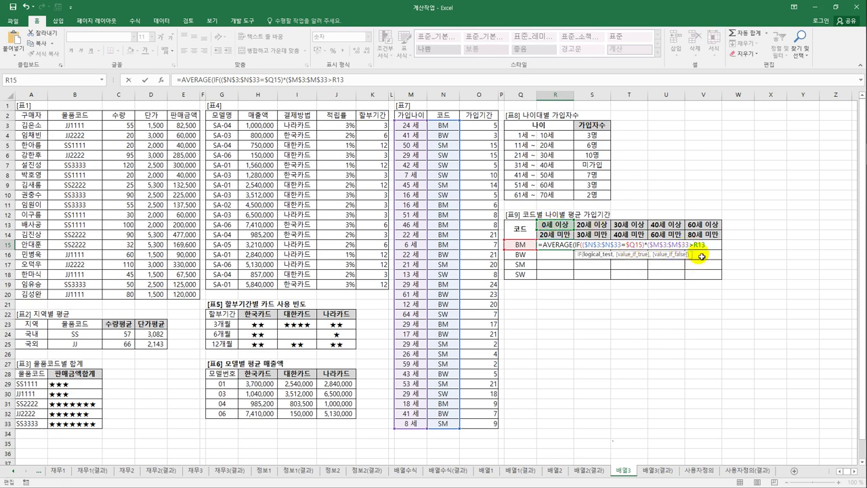
text(=)
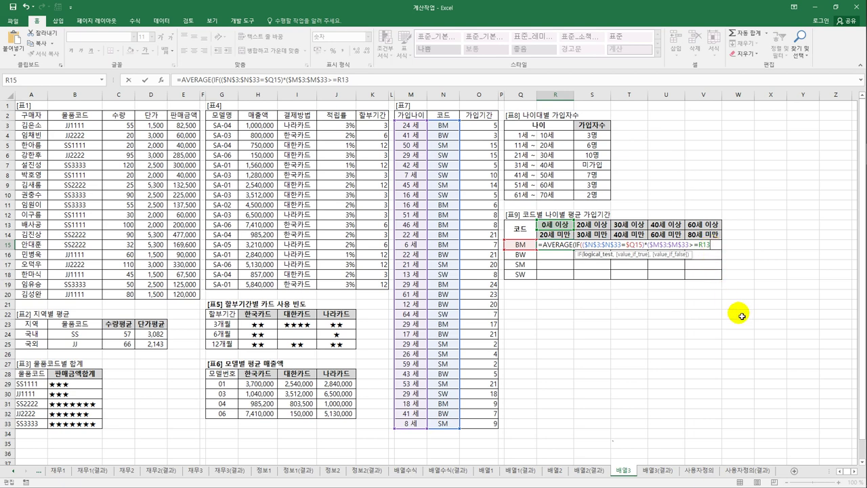
key(F4)
key(F4)
text()*()
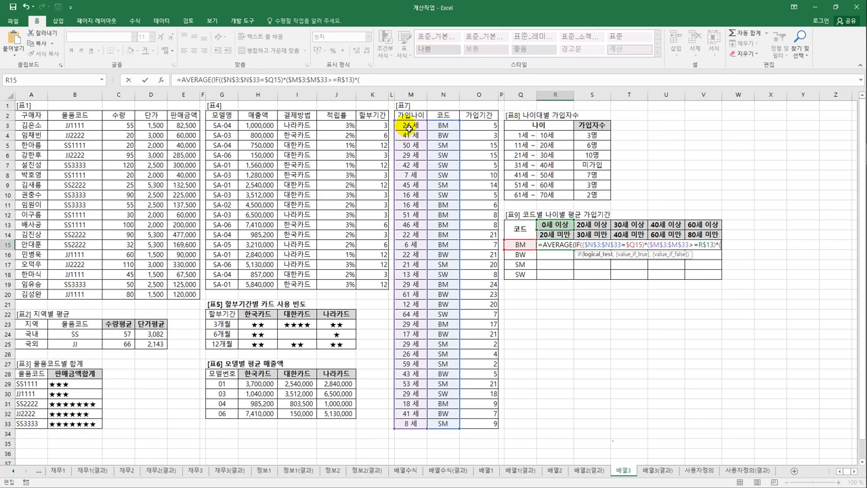
Step: Add the third IF condition, ages $M$3:$M$33 less than the upper limit R$14, and close its parenthesis
drag(409, 127, 422, 426)
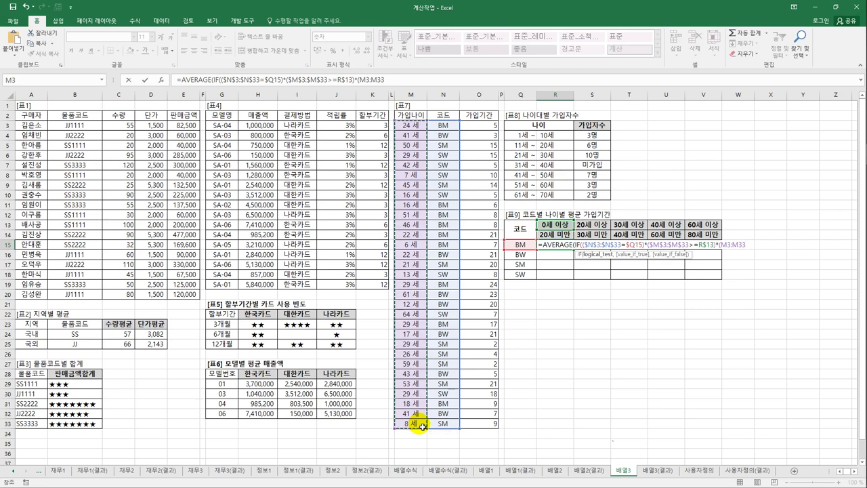
key(F4)
text(<)
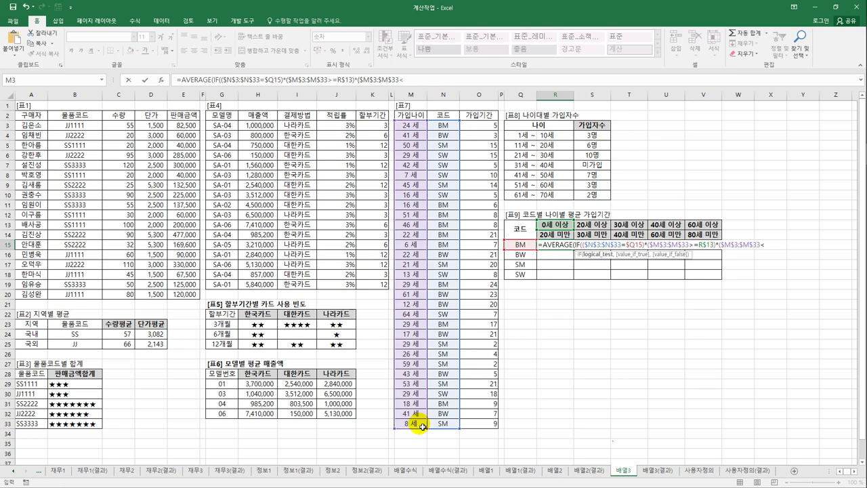
click(560, 235)
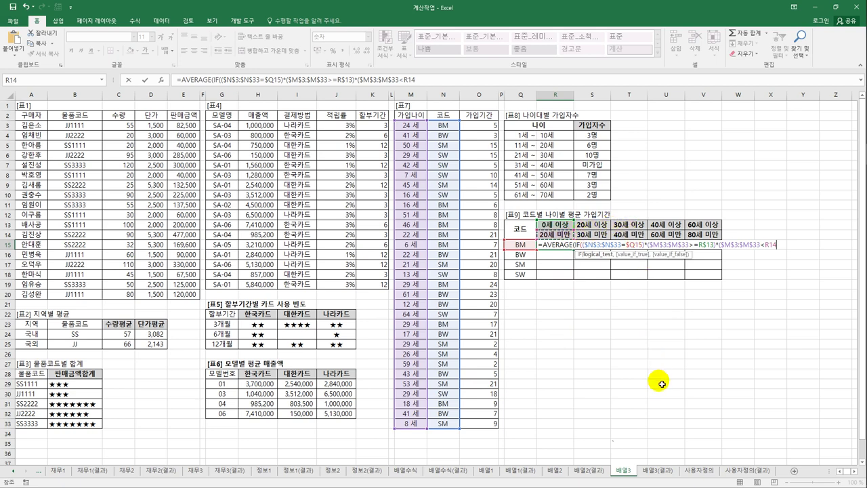
key(F4)
key(F4)
text())
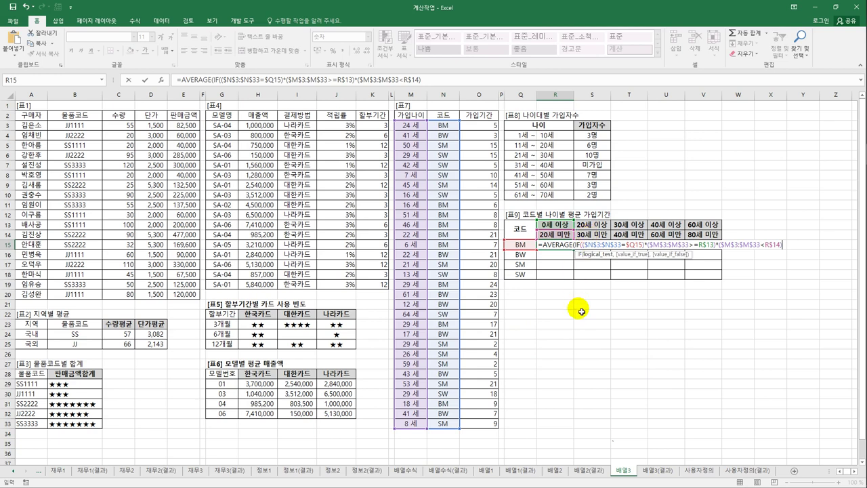
Step: Set the IF true value to the periods $O$3:$O$33, commit R15 as an array formula and fill it across R15:V18
text(,)
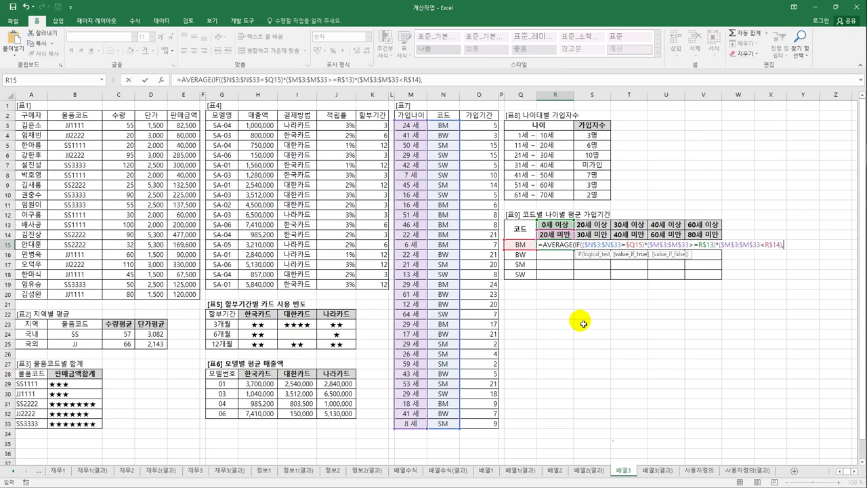
drag(483, 122, 498, 428)
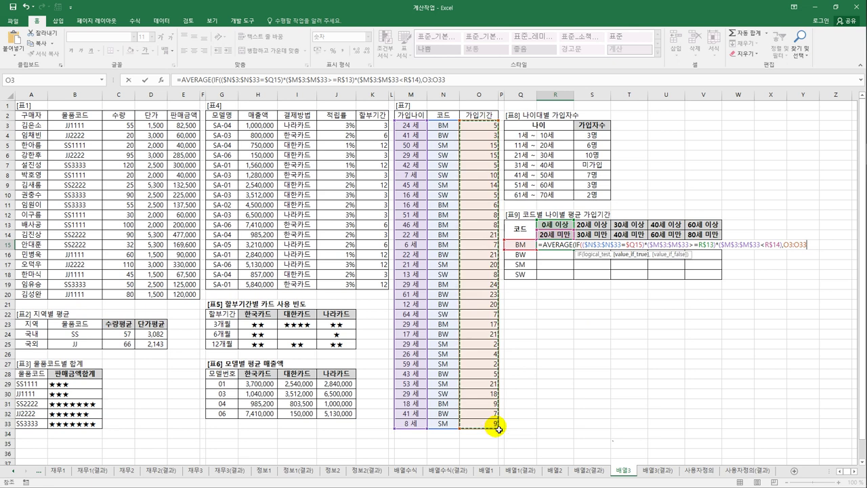
key(F4)
text()))
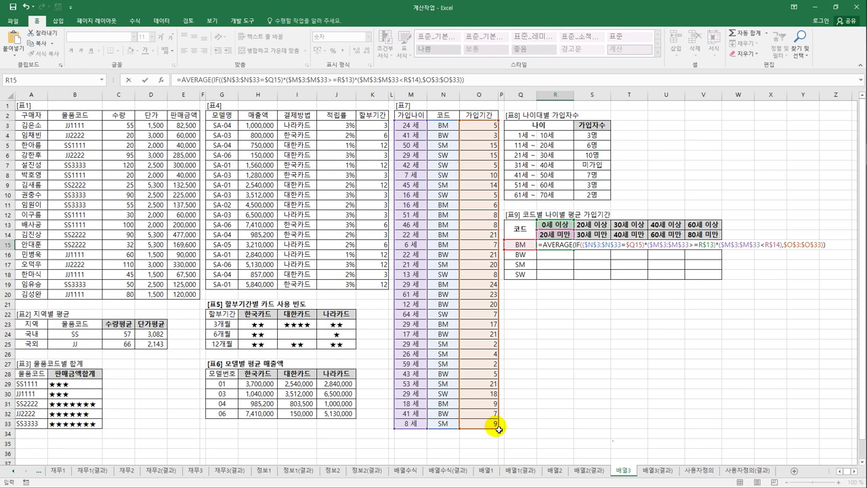
key(ctrl+shift+Return)
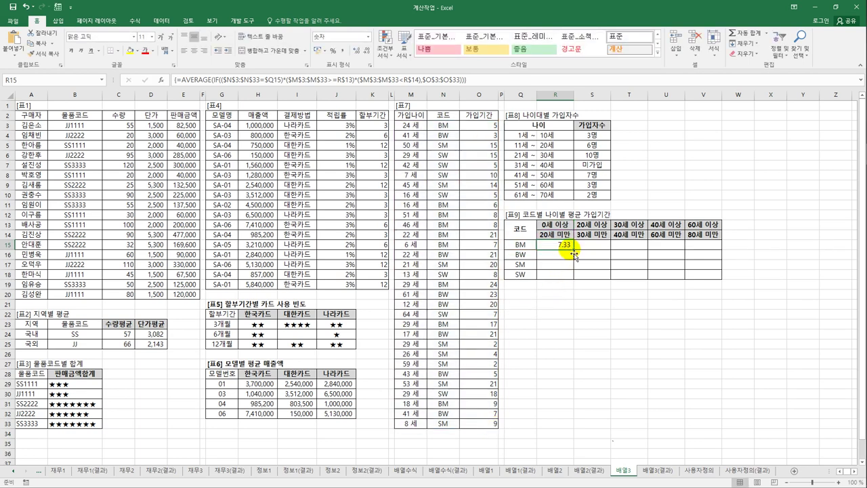
drag(574, 249, 716, 280)
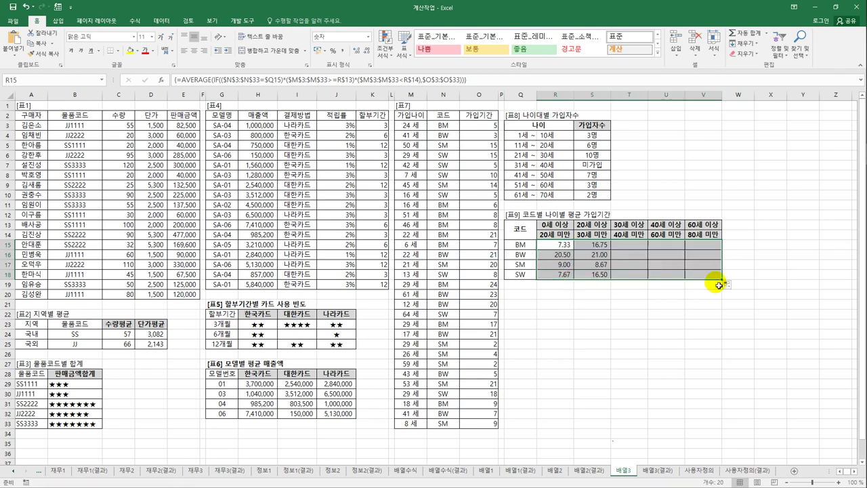
Step: Wrap the AVERAGE formula in R15 in IFERROR with "" as the error value and recommit it as an array formula
click(565, 248)
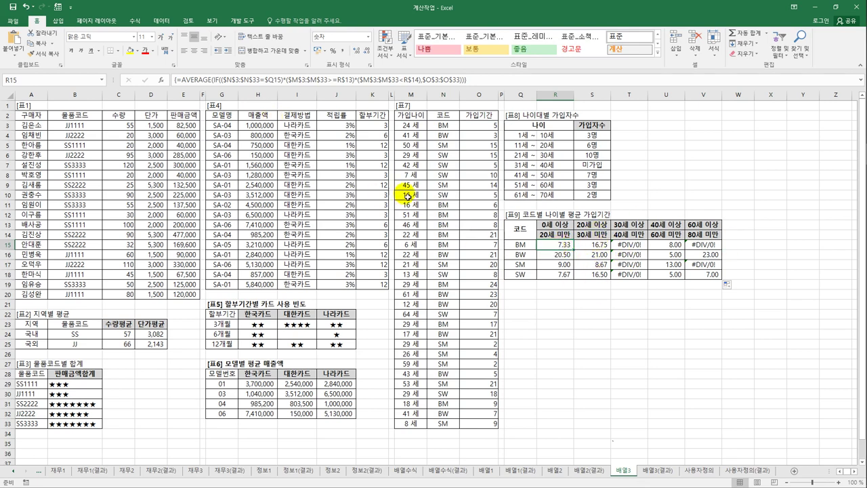
click(185, 80)
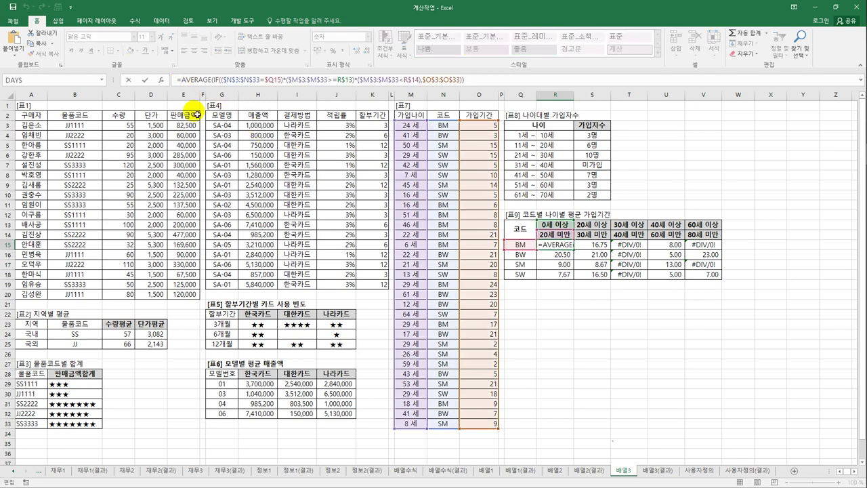
text(IF)
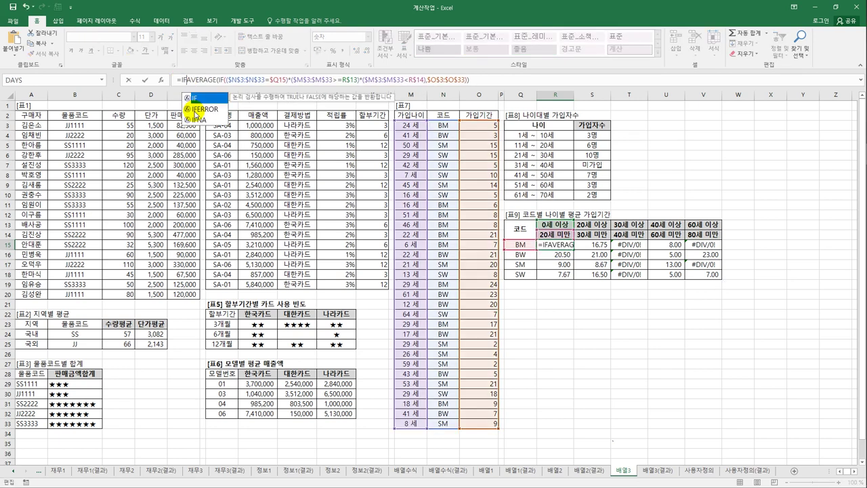
double_click(193, 109)
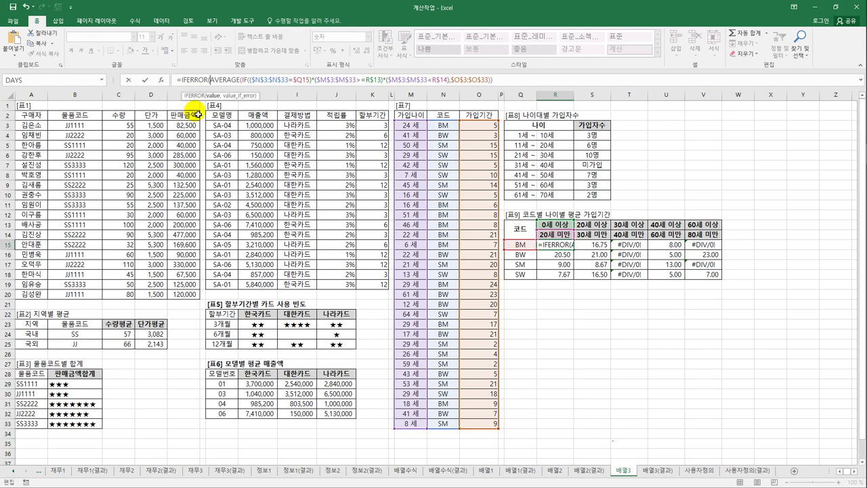
click(498, 80)
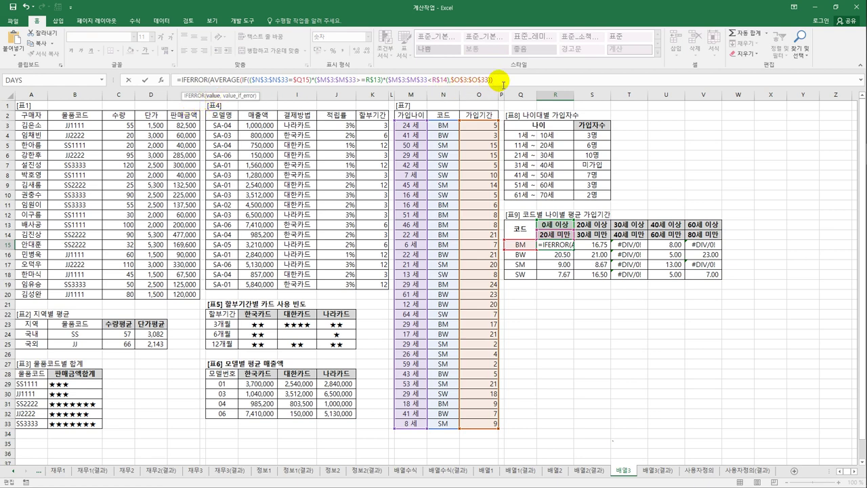
text(,""))
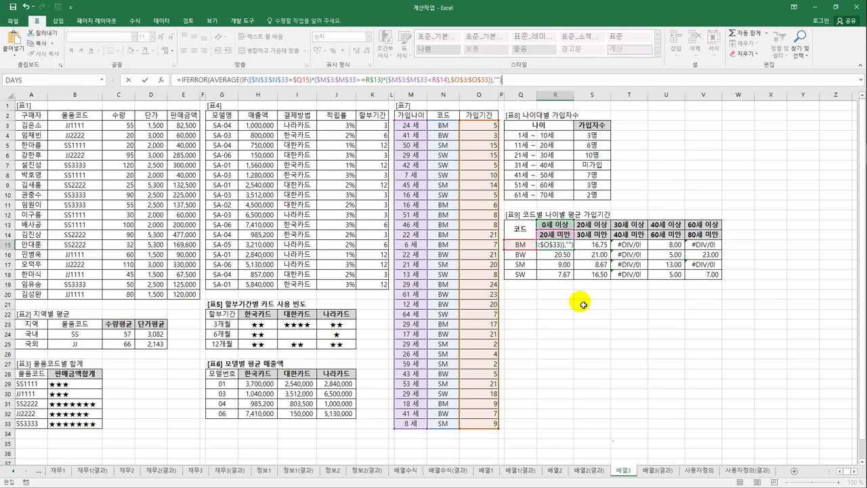
key(ctrl+shift+Return)
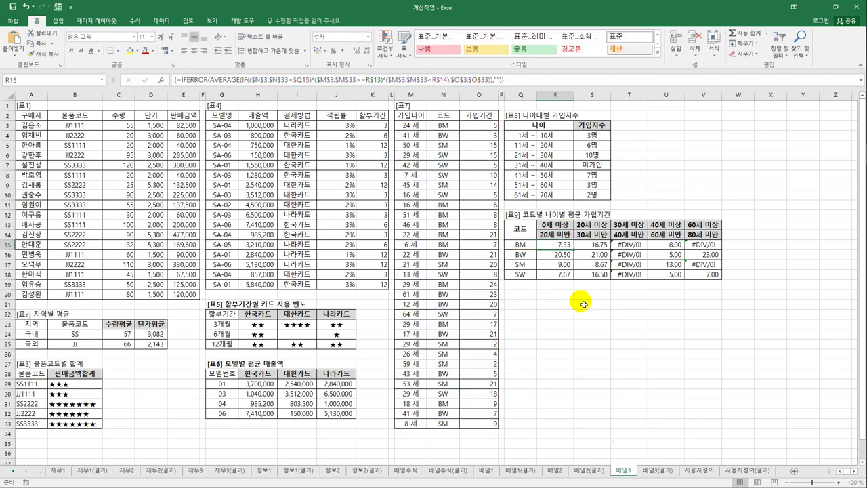
Step: Fill the IFERROR array formula from R15 through the rest of 표9, covering R15:V18
drag(575, 254, 577, 283)
drag(578, 281, 710, 277)
click(710, 276)
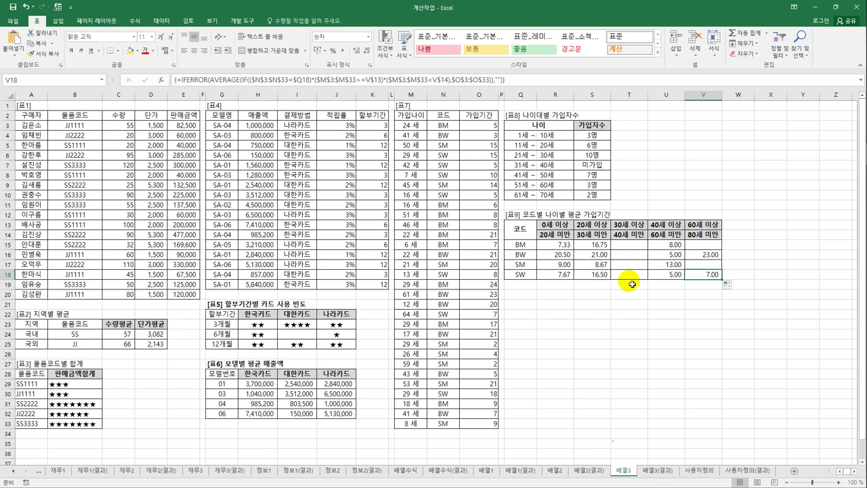
Step: Compare the completed tables on the 배열3 sheet with the answers on the 배열3(결과) sheet
click(651, 470)
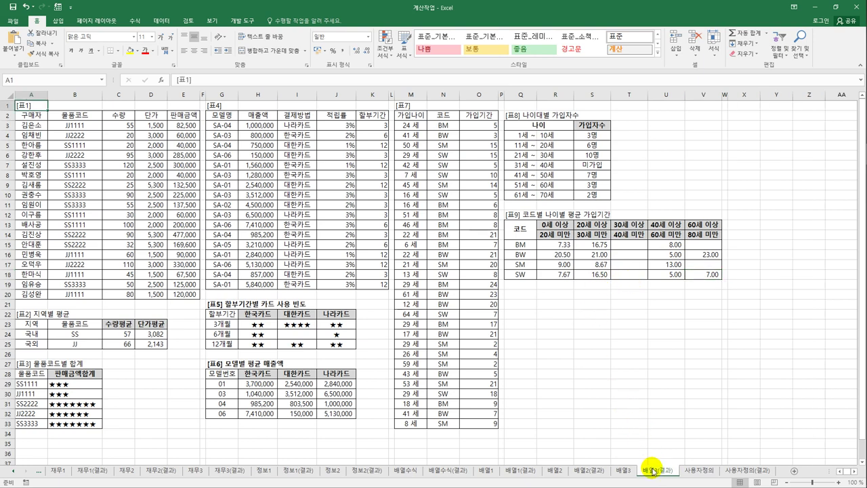
click(627, 472)
click(653, 470)
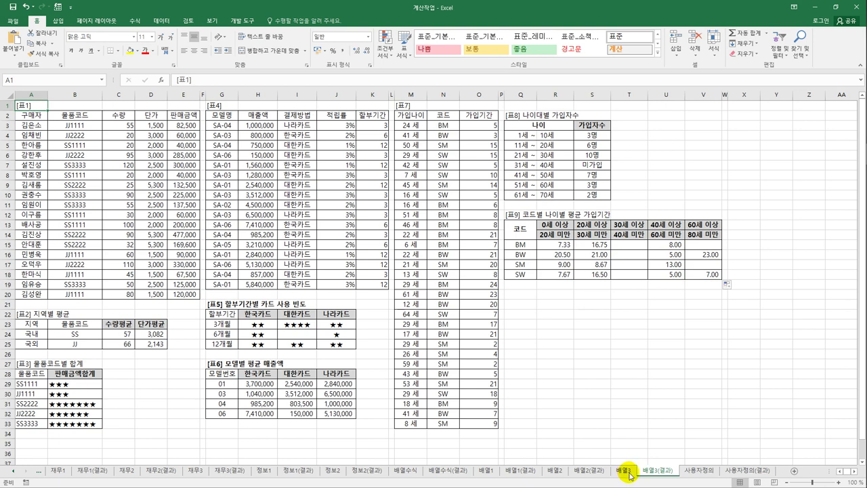
click(629, 474)
click(650, 470)
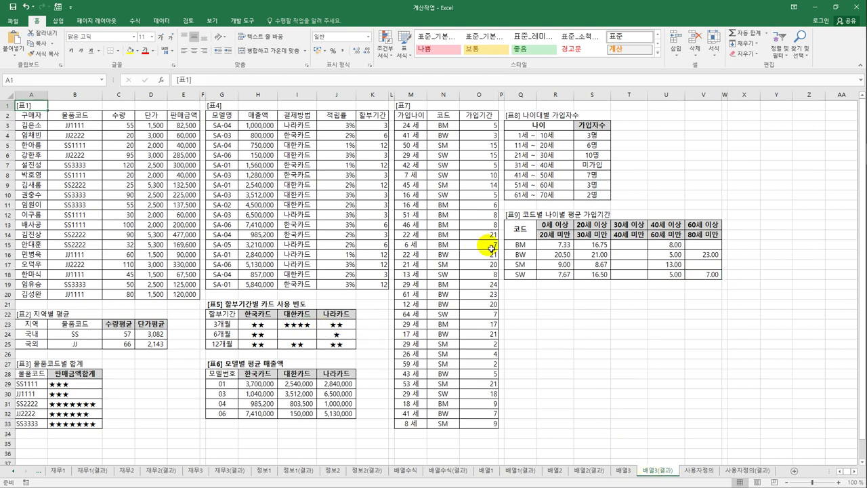
click(585, 319)
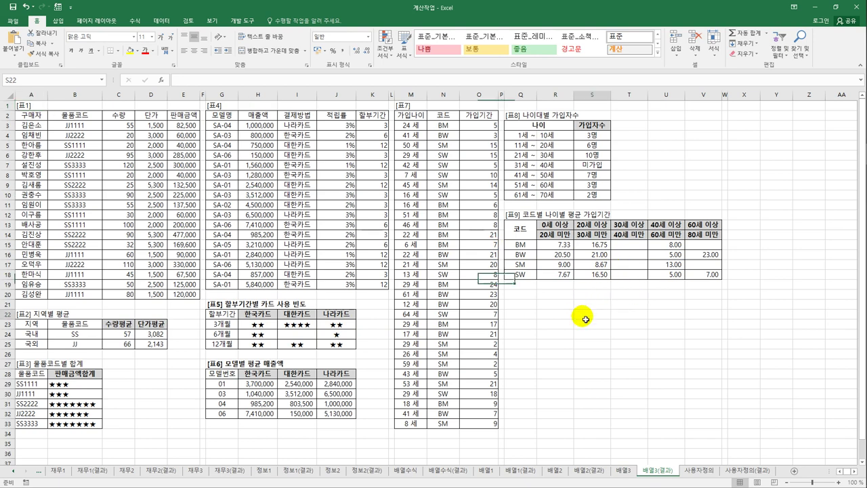
text(=)
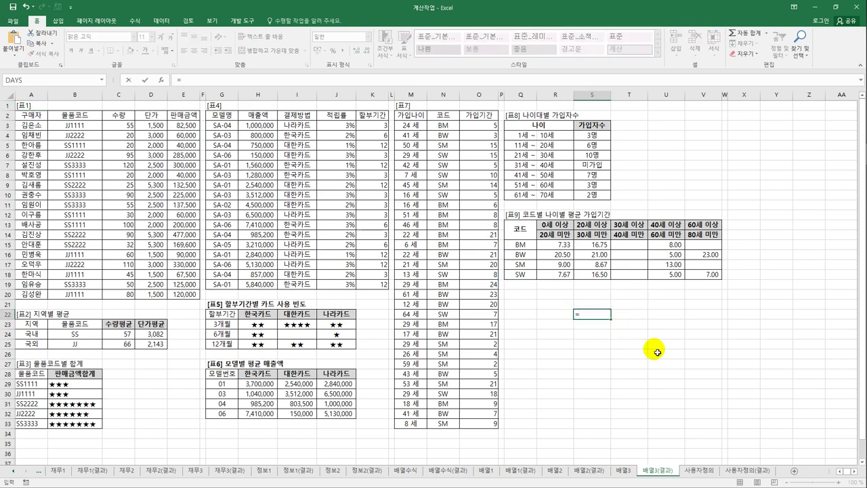
text(()*())
key(Escape)
text(=()+())
key(Escape)
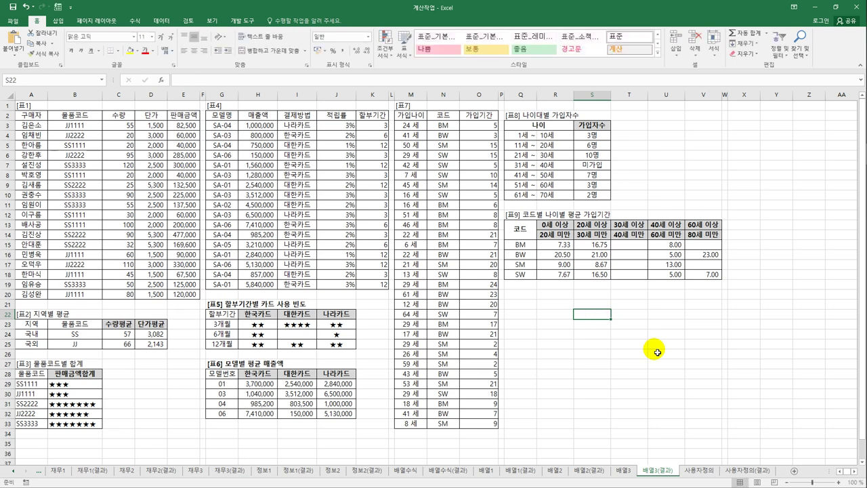